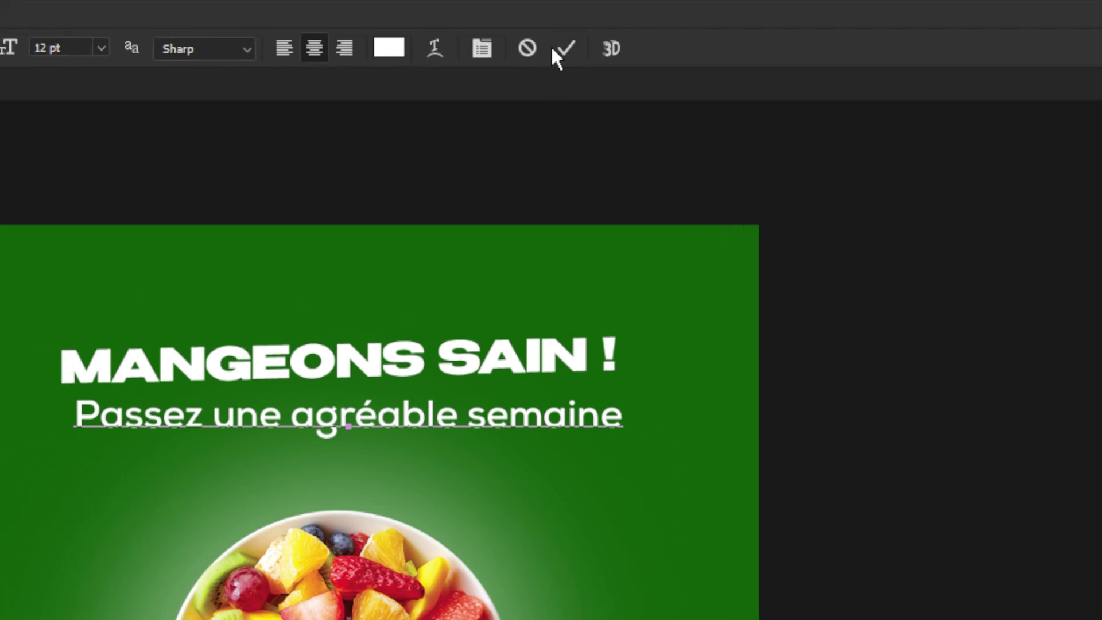
Skew the "Passez une agréable semaine" line vertically by -1.92° and scale it down slightly, centred under the "MANGEONS SAIN !" headline
left_click(557, 51)
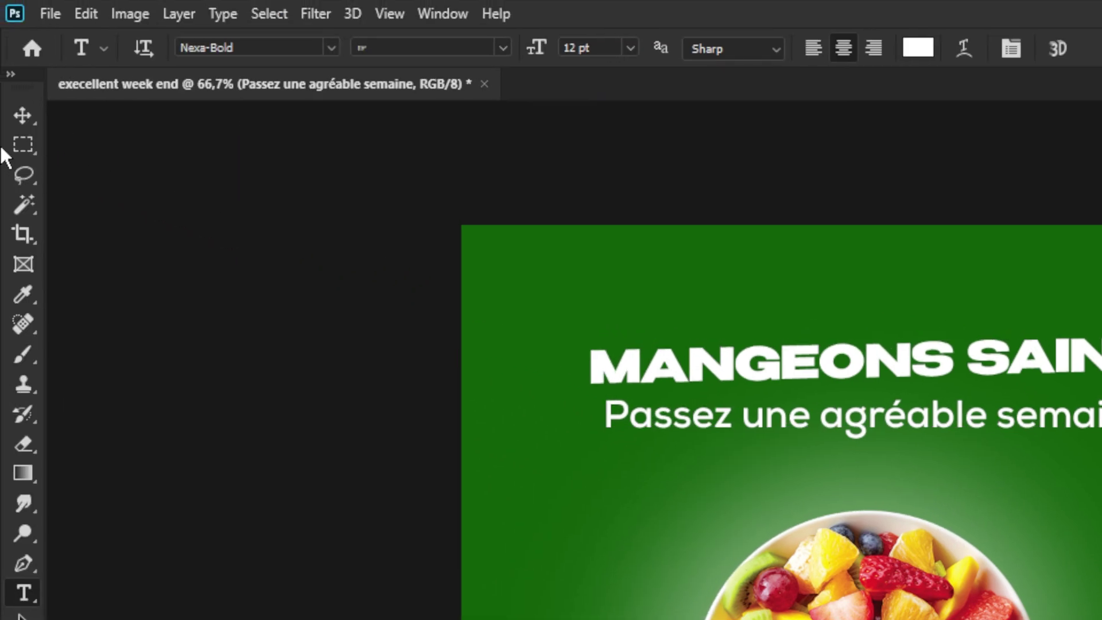
left_click(22, 114)
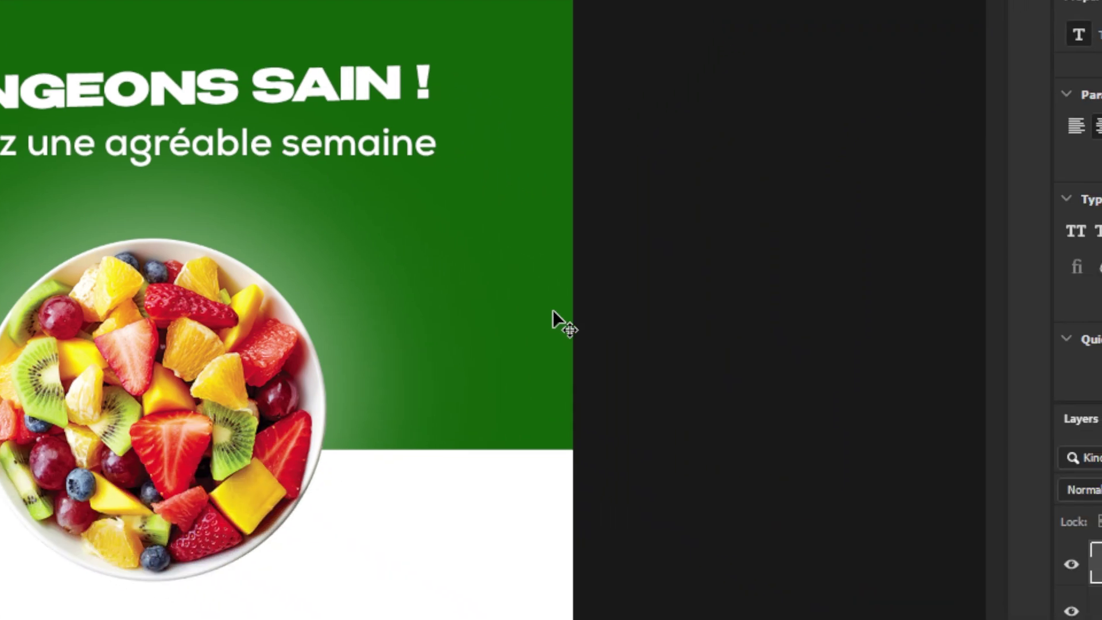
key("ctrl+t")
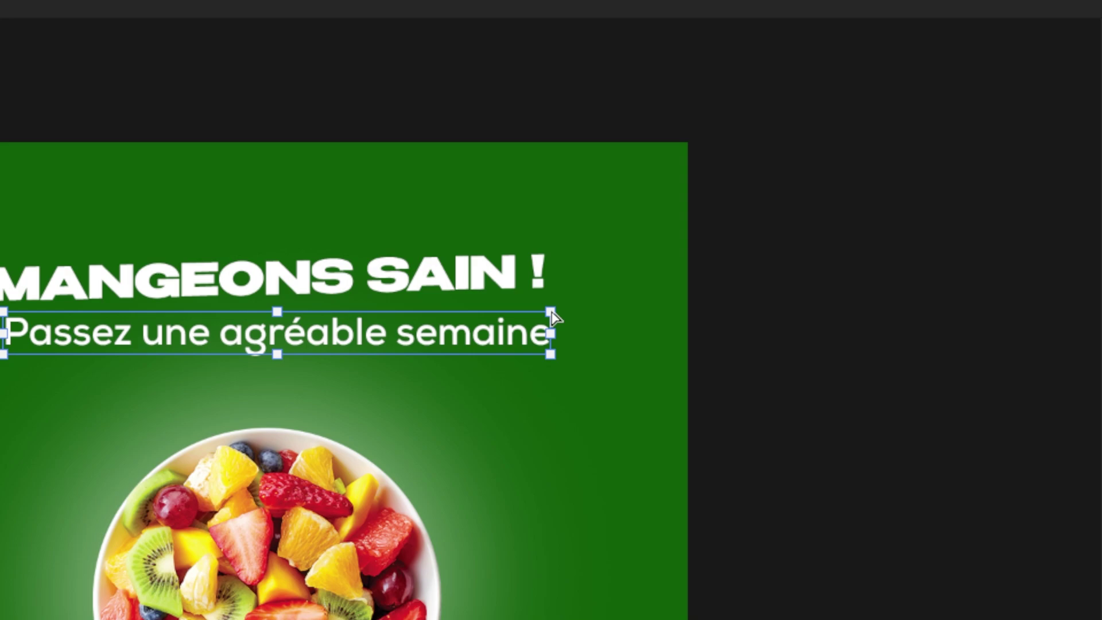
left_click_drag(552, 314, 554, 318)
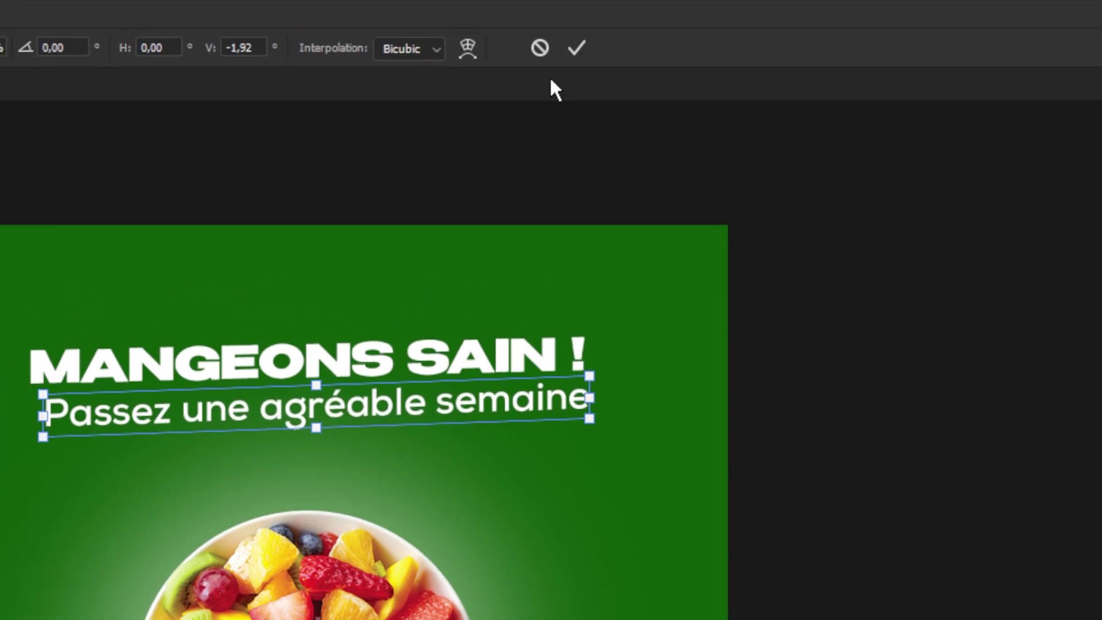
left_click(554, 47)
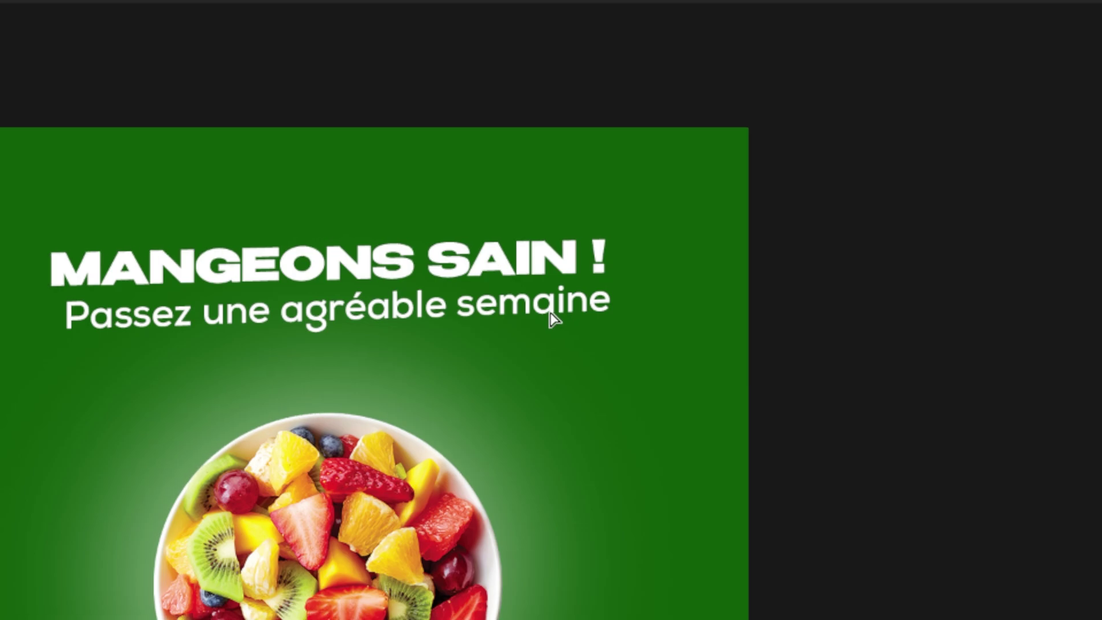
left_click_drag(552, 318, 549, 319)
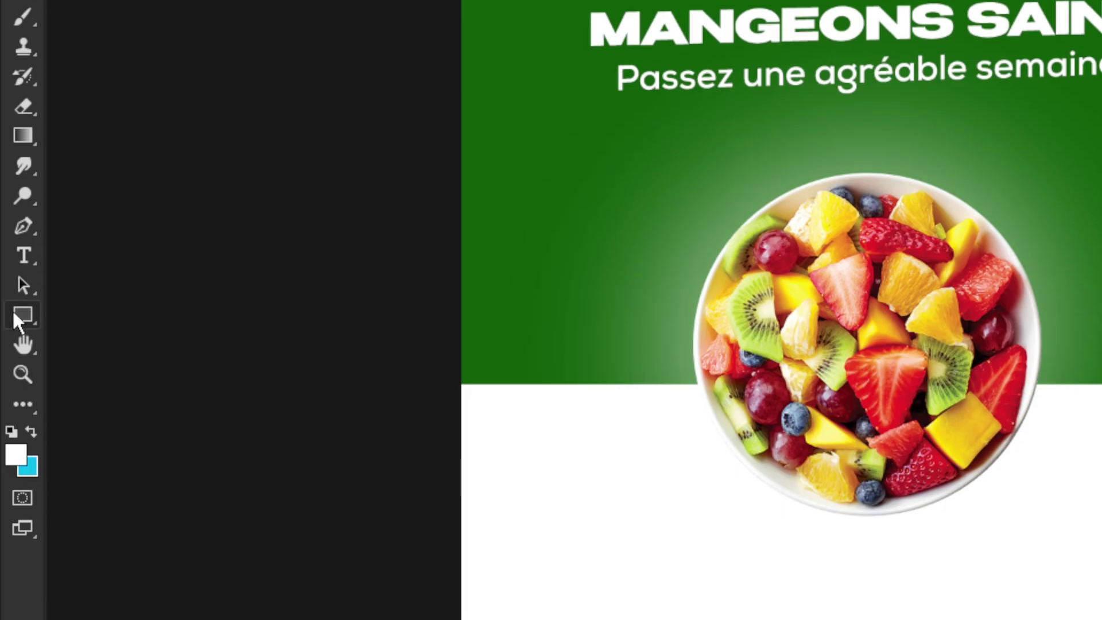
Draw a white circle of about 173 px with the Ellipse tool and place it over the fruit bowl's right edge
right_click(35, 317)
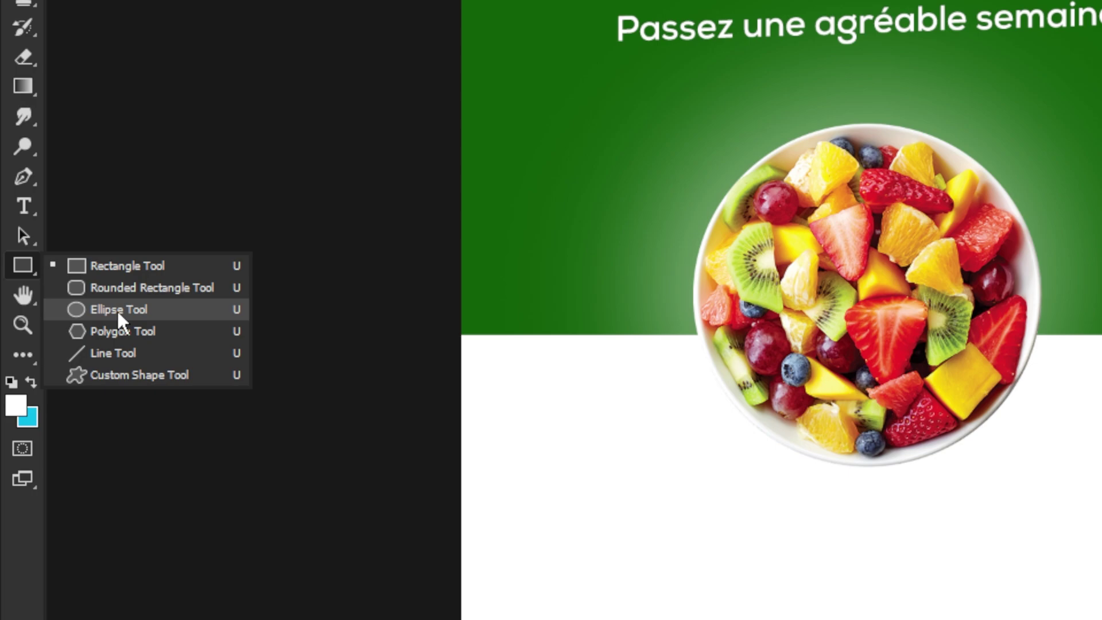
left_click(117, 313)
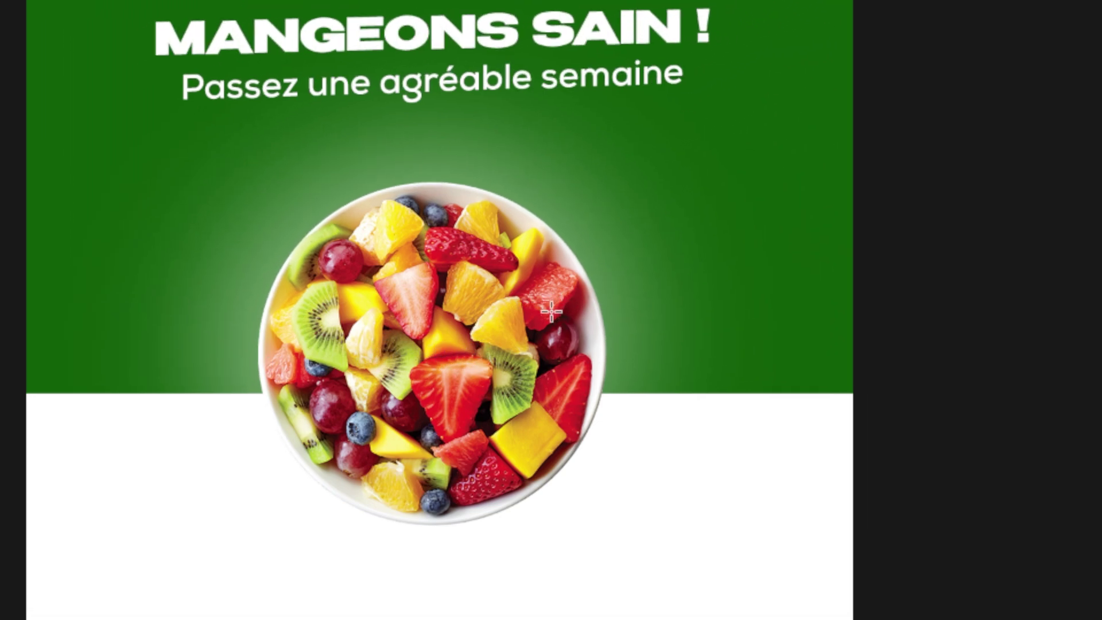
mouse_move(548, 314)
left_mouse_down()
mouse_move(669, 448)
mouse_move(552, 312)
left_mouse_up()
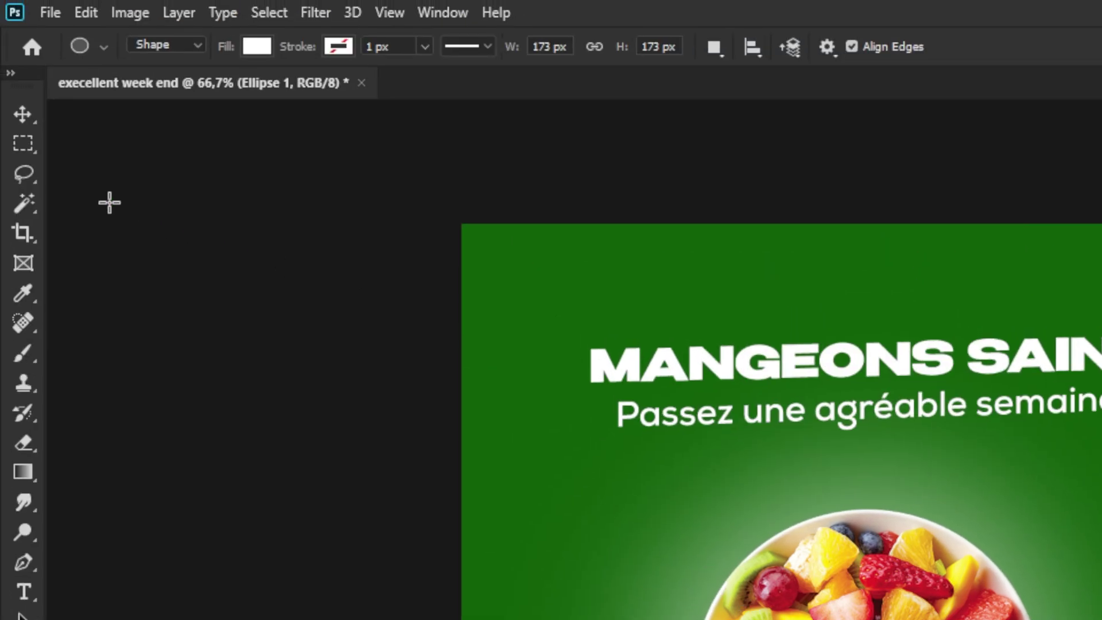
left_click(22, 116)
mouse_move(583, 327)
left_mouse_down()
mouse_move(554, 319)
mouse_move(568, 325)
left_mouse_up()
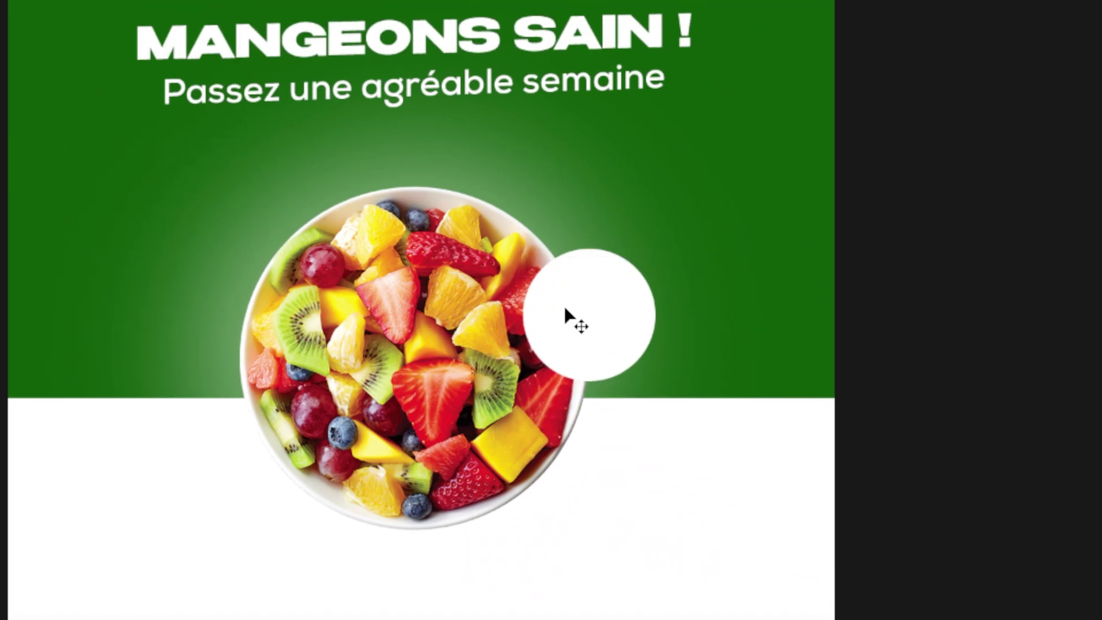
Scale the white circle up slightly and adjust its position on the bowl's right edge
key("ctrl+t")
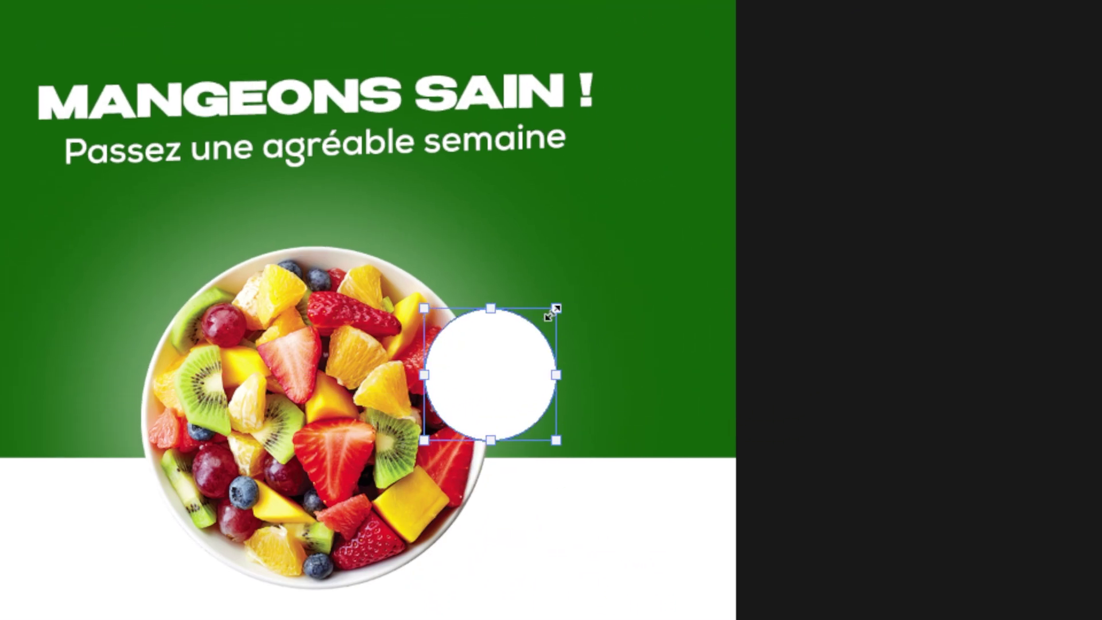
left_click_drag(555, 254, 564, 257)
left_click_drag(552, 310, 544, 312)
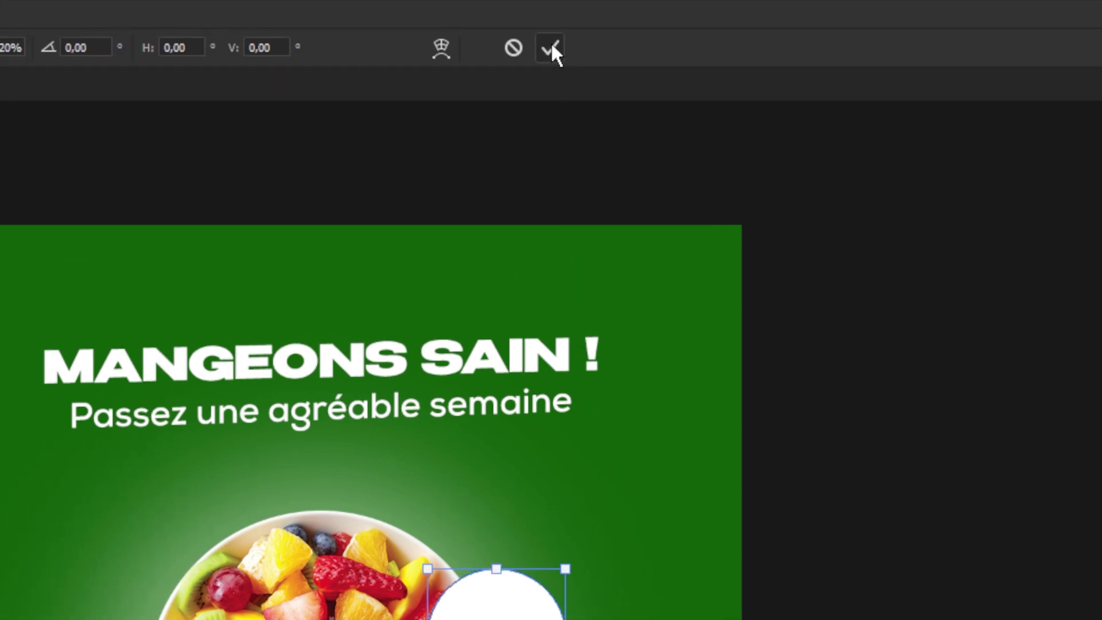
left_click(552, 49)
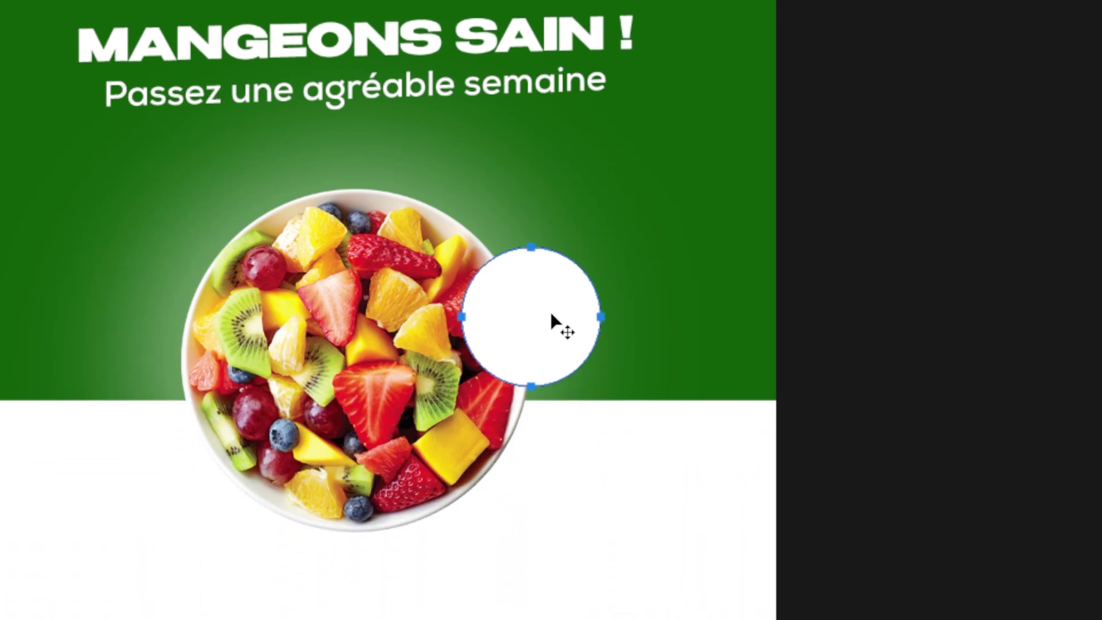
left_click_drag(550, 315, 551, 310)
Place the CLASS FOOD chef logo image in the poster and scale it down to slightly less than the white circle's width
scroll(551, 310, "down", 3)
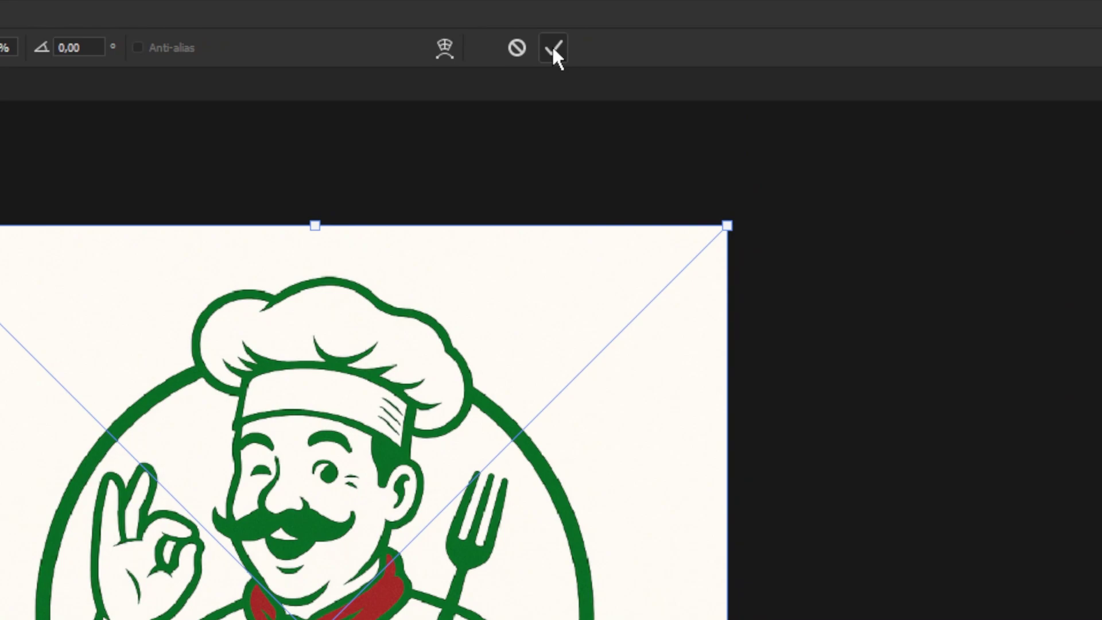
left_click(552, 46)
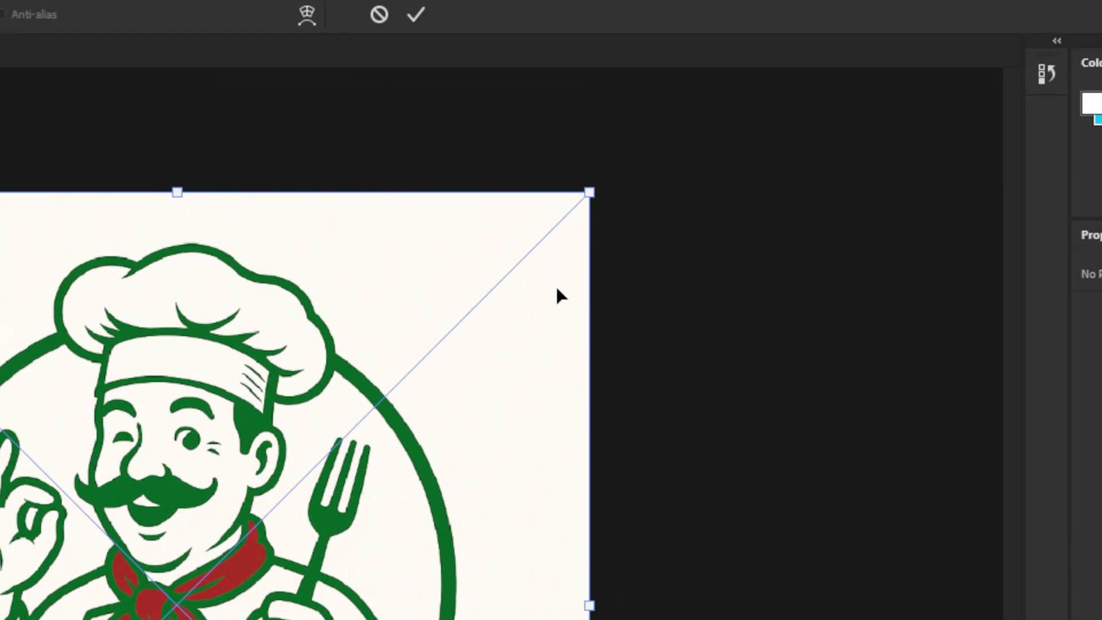
left_click_drag(548, 225, 312, 527)
left_click_drag(548, 314, 463, 384)
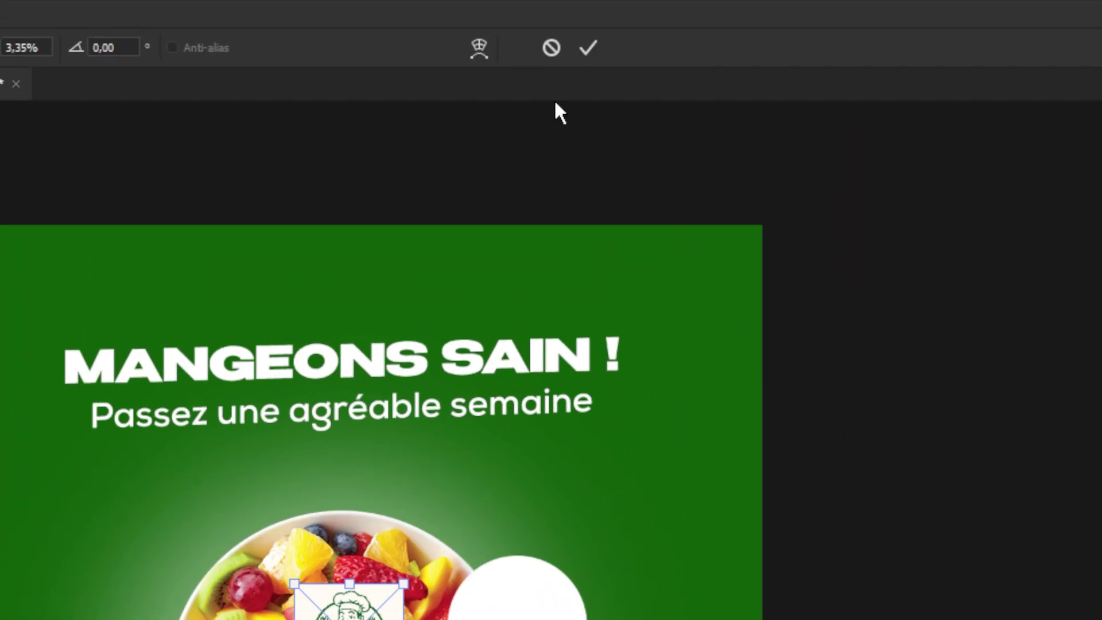
left_click(556, 47)
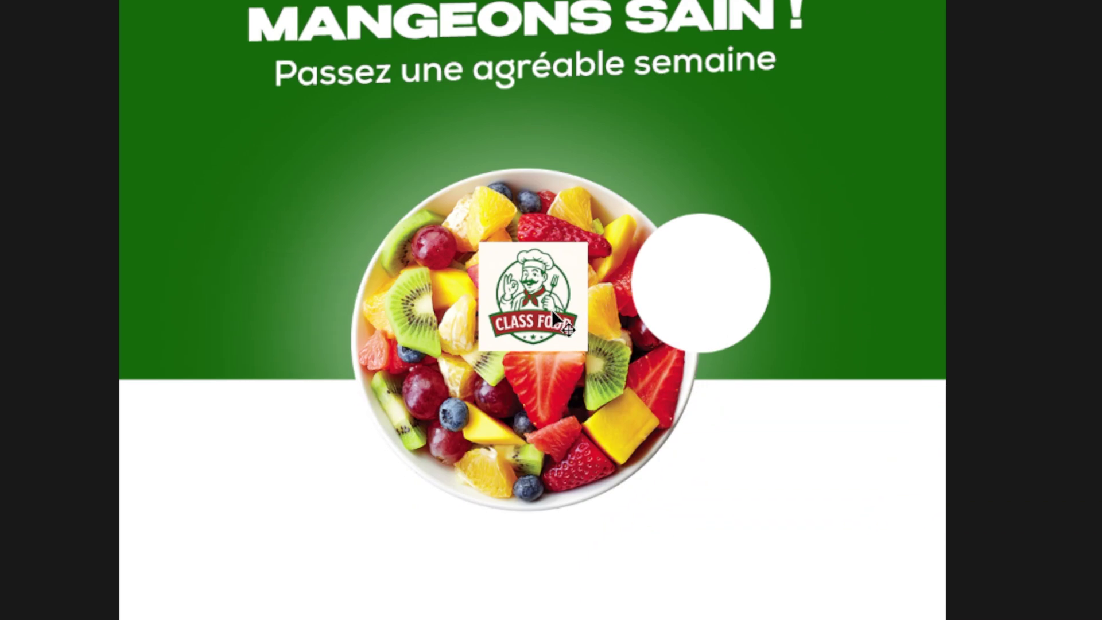
Move the CLASS FOOD logo onto the centre of the white circle and clip it to the circle layer with a clipping mask
left_click_drag(553, 314, 690, 296)
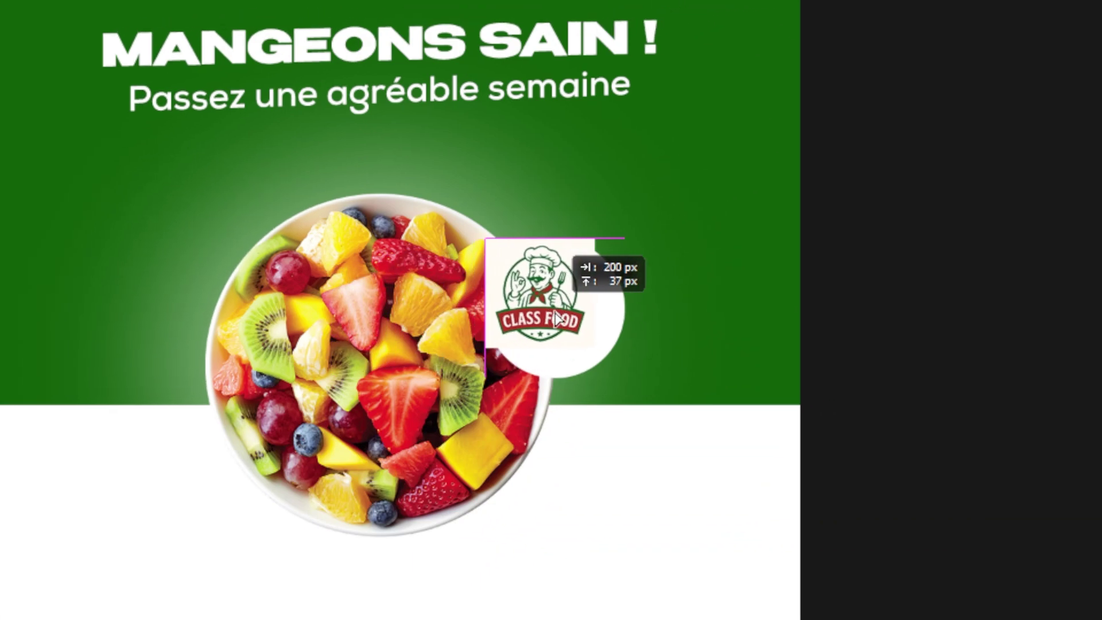
left_click_drag(556, 317, 571, 327)
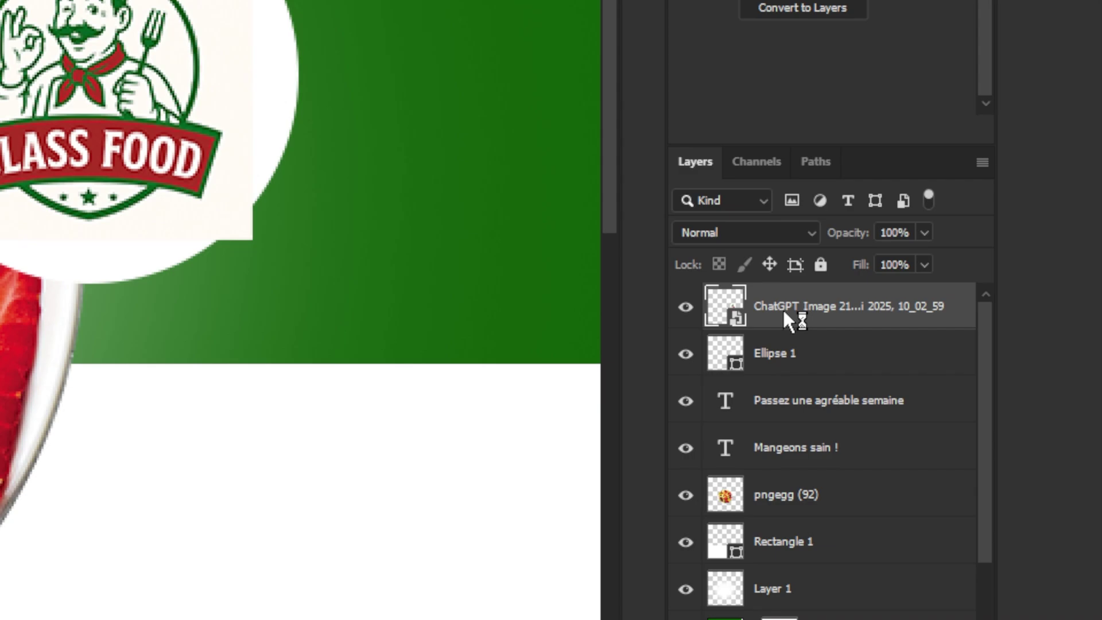
right_click(784, 316)
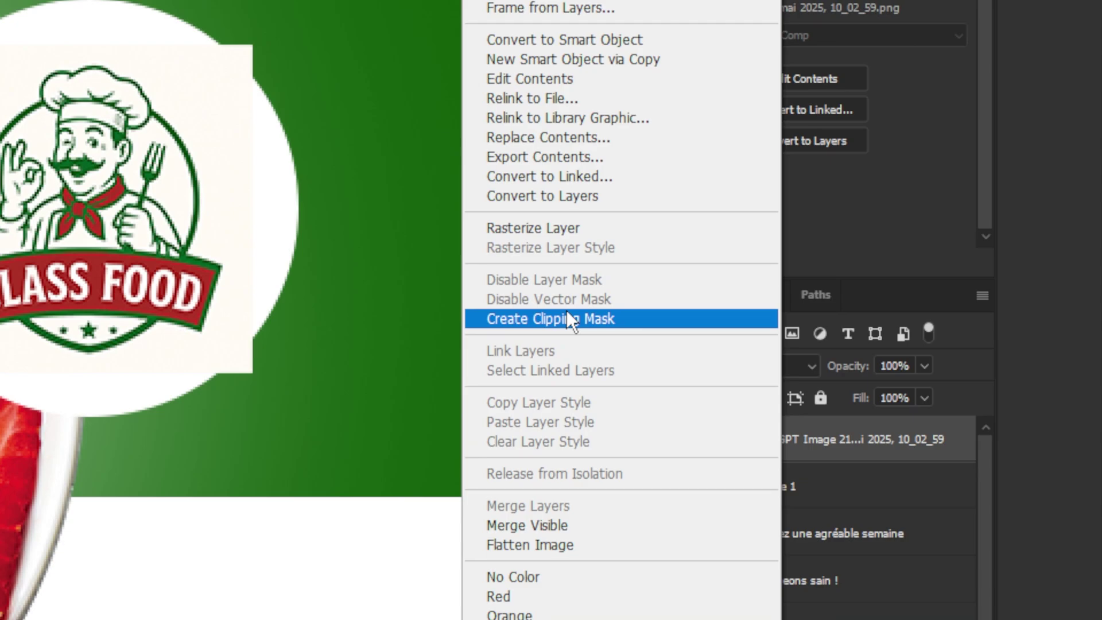
left_click(569, 317)
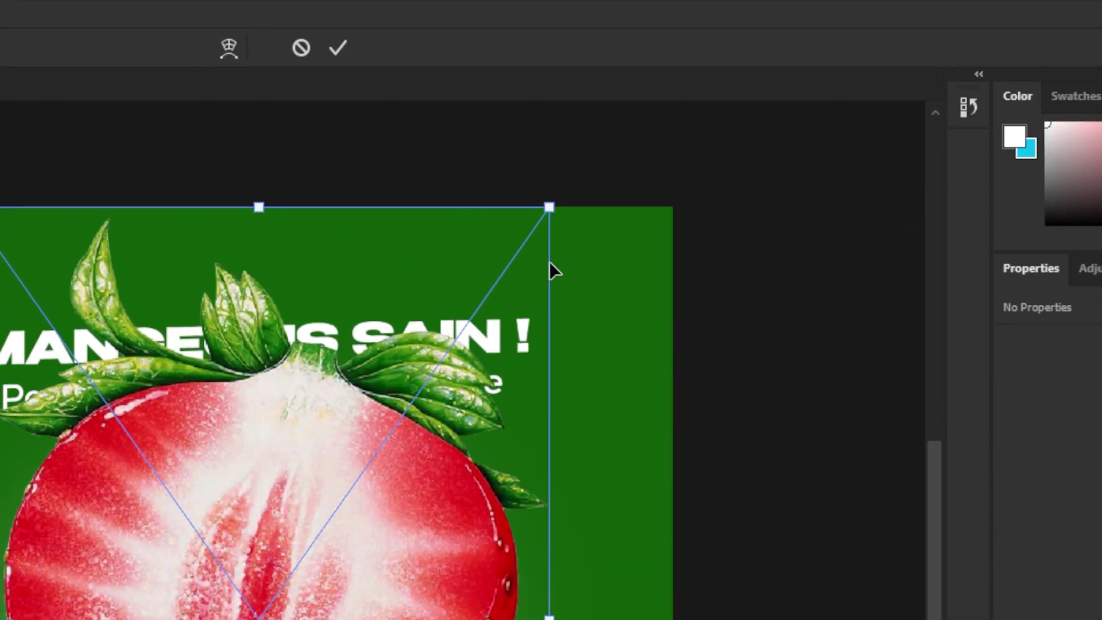
Scale the placed strawberry image pngegg (93).png to about 165 px wide and position it near the poster's right edge, beside the subtitle
left_click_drag(552, 212, 349, 508)
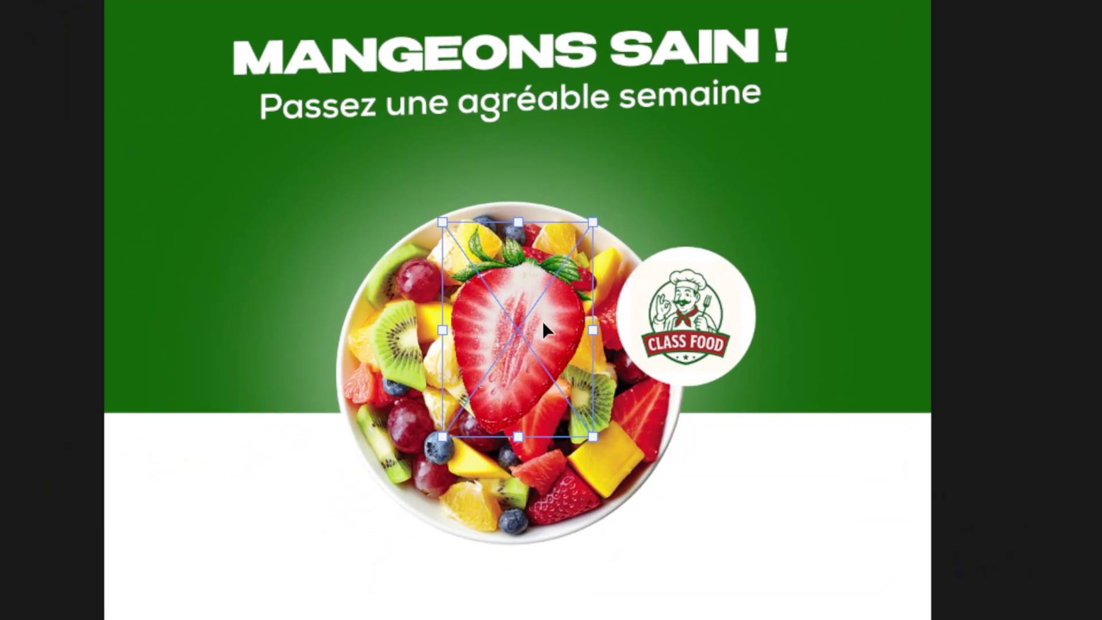
left_click_drag(492, 412, 791, 252)
left_click_drag(556, 318, 544, 325)
mouse_move(521, 406)
left_mouse_down()
mouse_move(518, 368)
mouse_move(516, 389)
left_mouse_up()
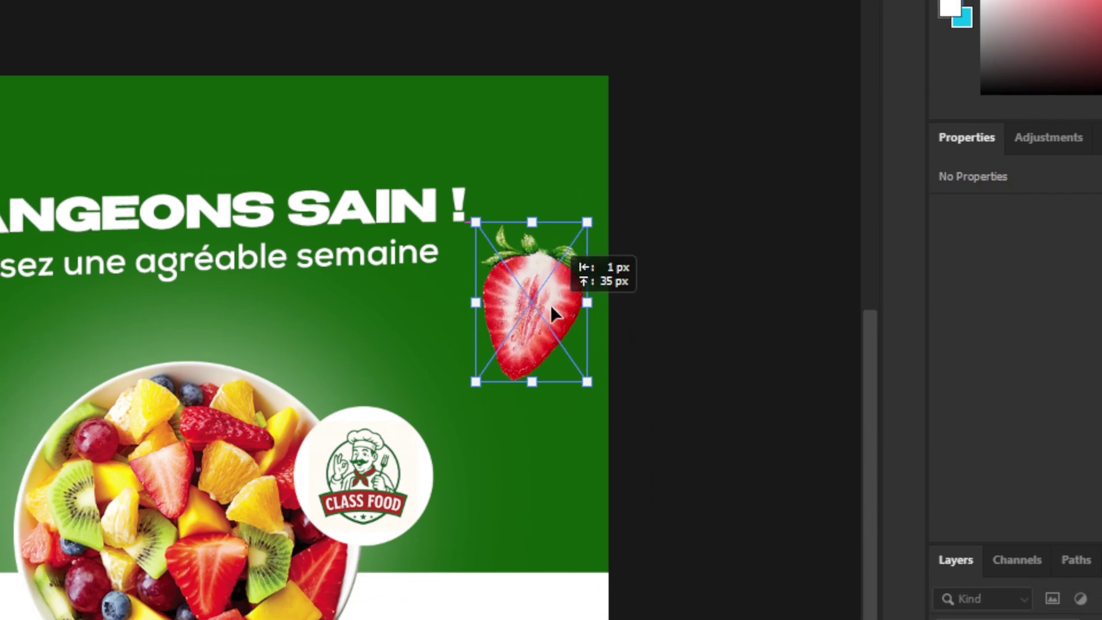
left_click_drag(551, 312, 551, 311)
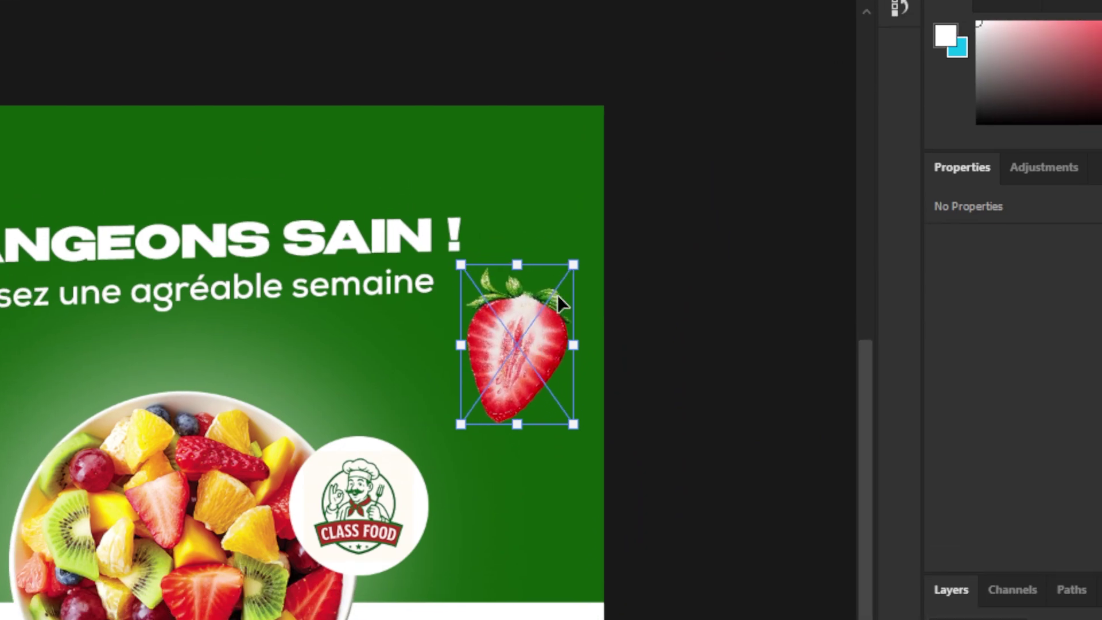
left_click_drag(586, 231, 601, 227)
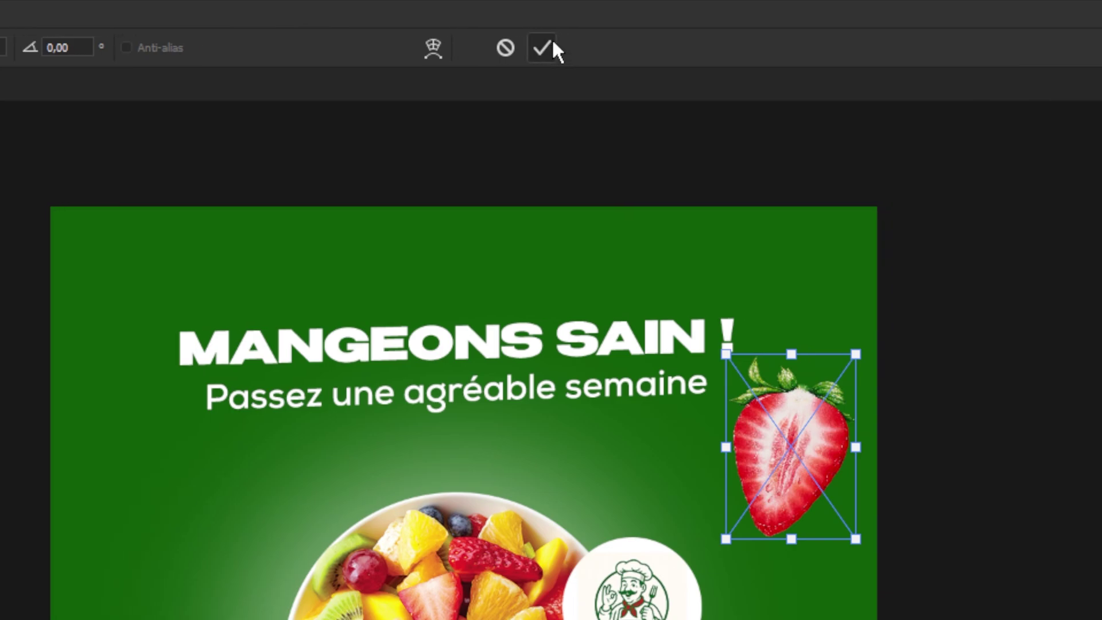
left_click(226, 1)
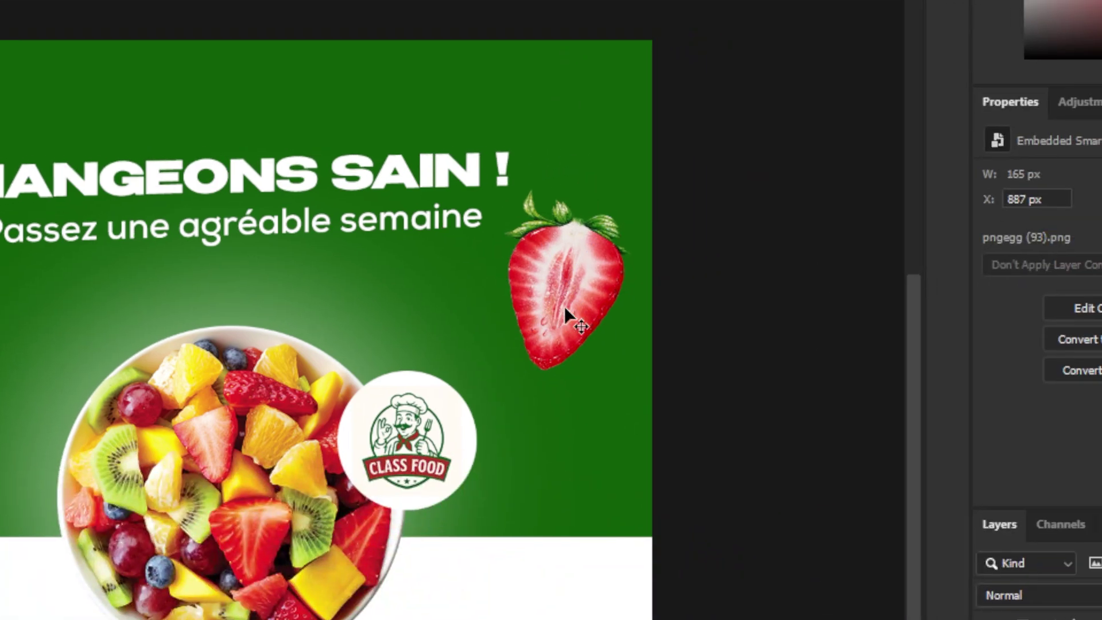
Duplicate the strawberry onto the white area at the poster's lower left and rotate the copy by -42.85°
left_click_drag(635, 304, 629, 310)
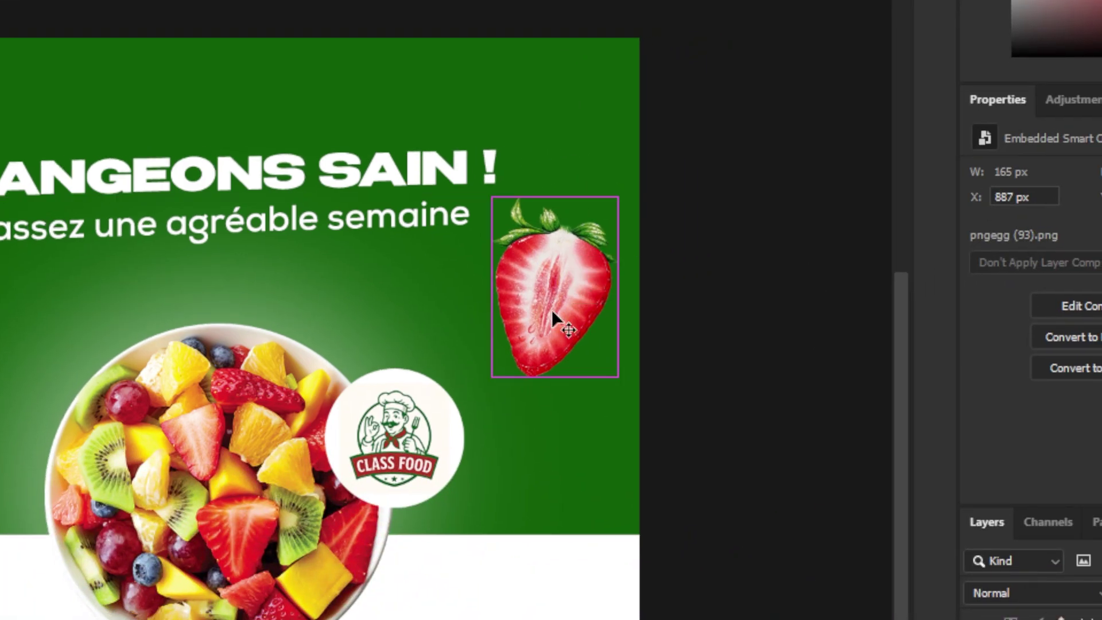
left_click_drag(553, 319, 508, 341)
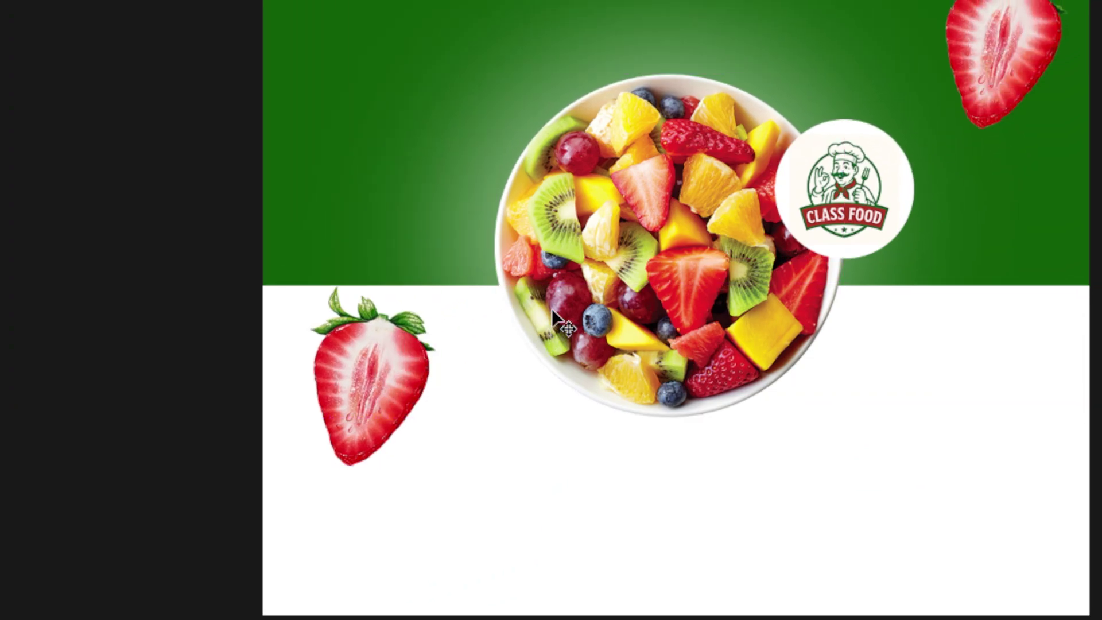
key("ctrl+t")
left_click_drag(511, 255, 436, 184)
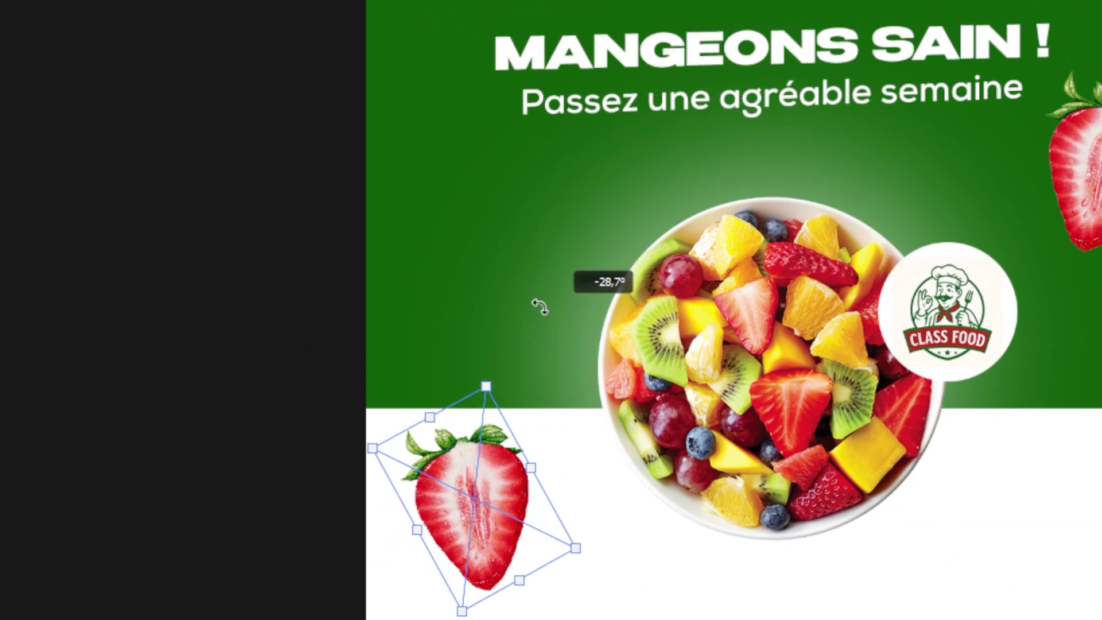
left_click_drag(539, 307, 551, 309)
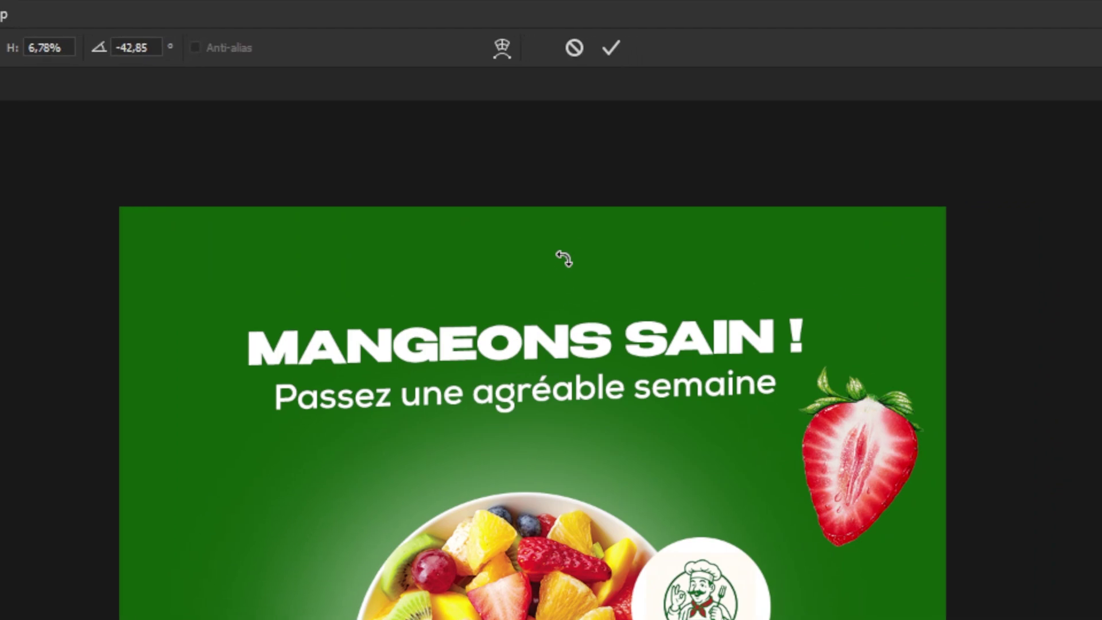
left_click(611, 48)
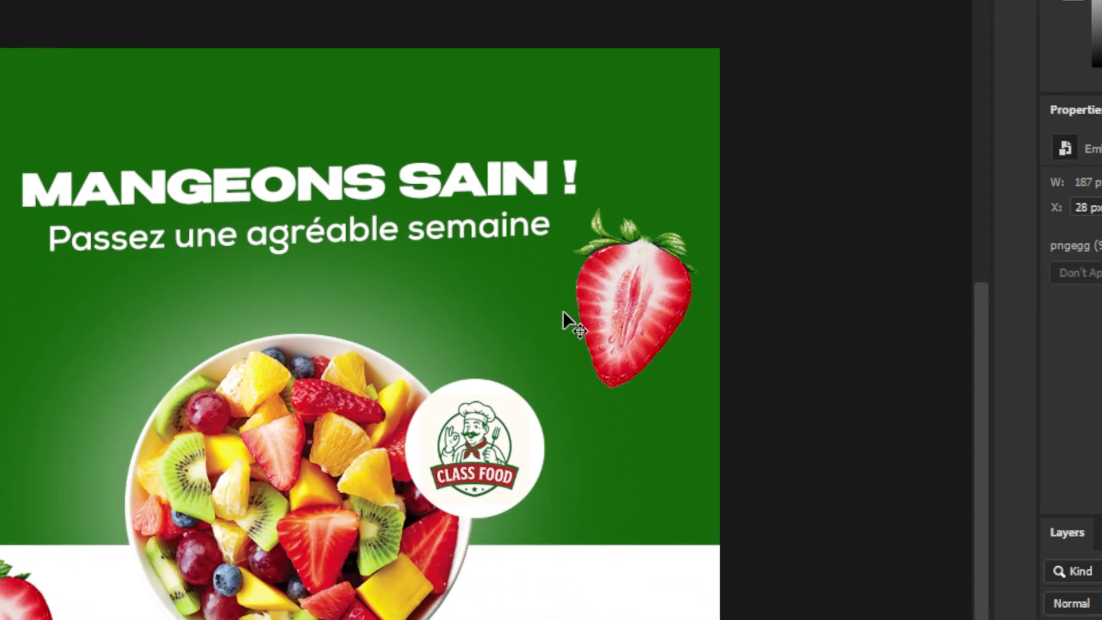
Enlarge the original strawberry beside the subtitle to about 190 px wide
left_click(617, 331)
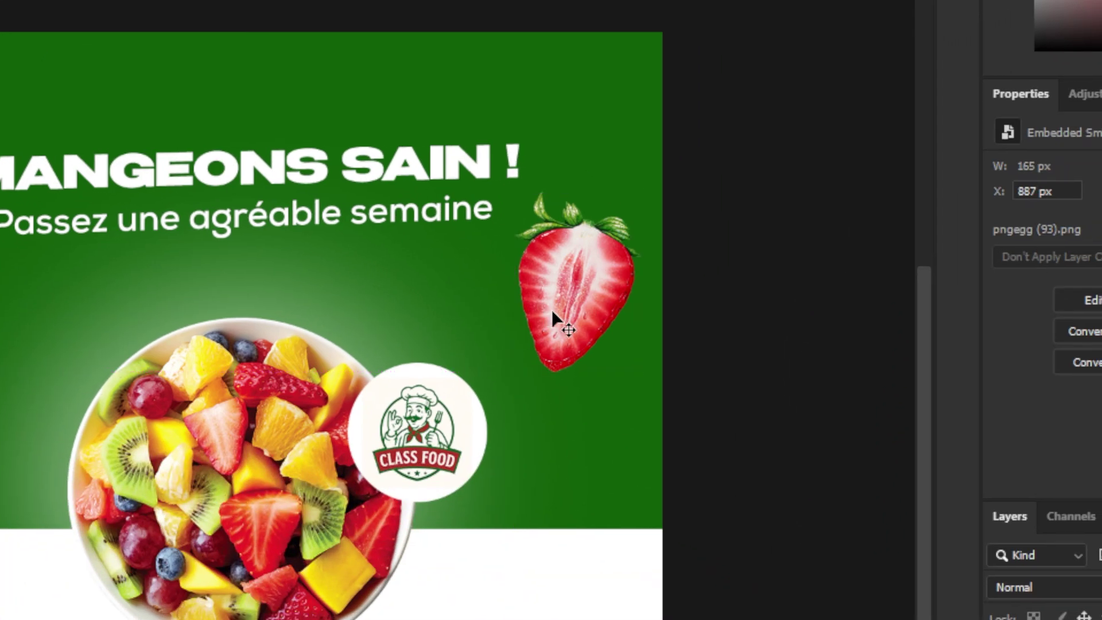
key("ctrl+t")
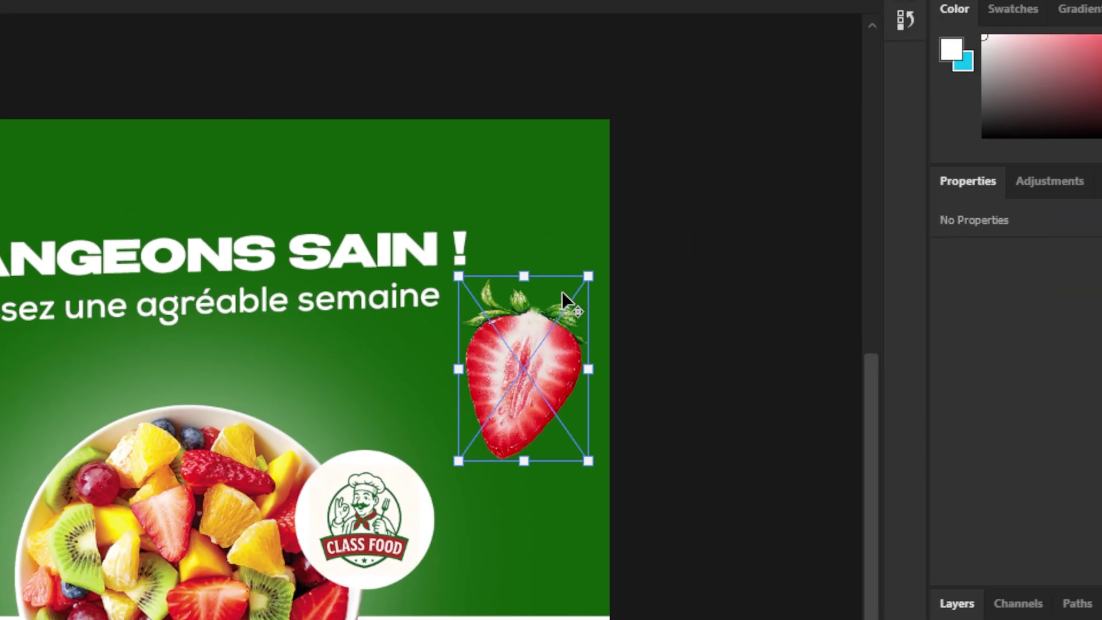
left_click_drag(641, 192, 662, 181)
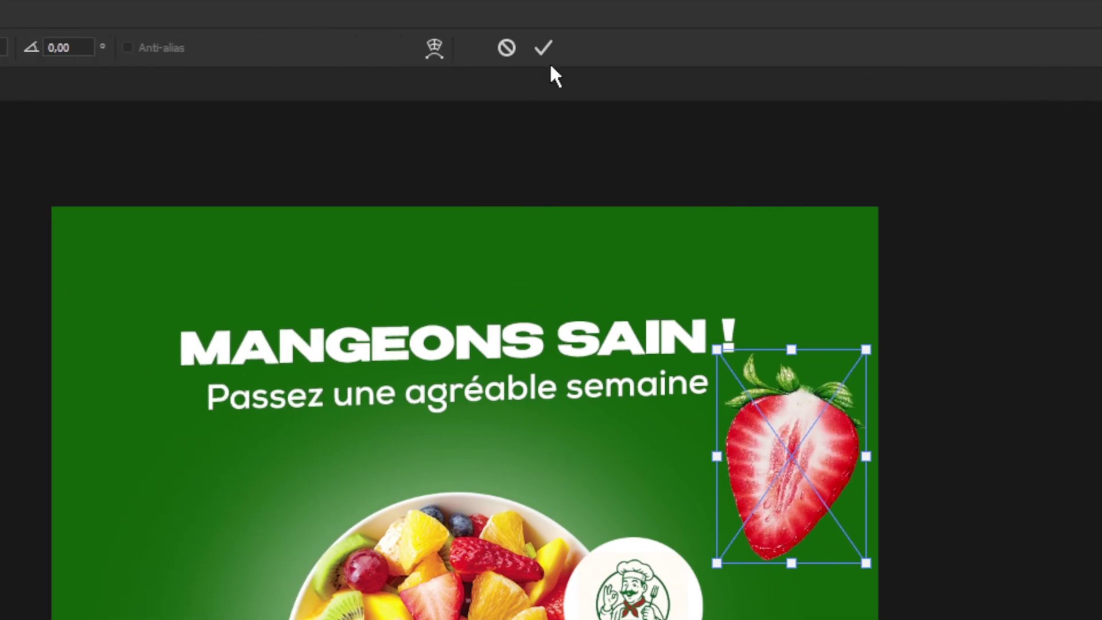
left_click(216, 5)
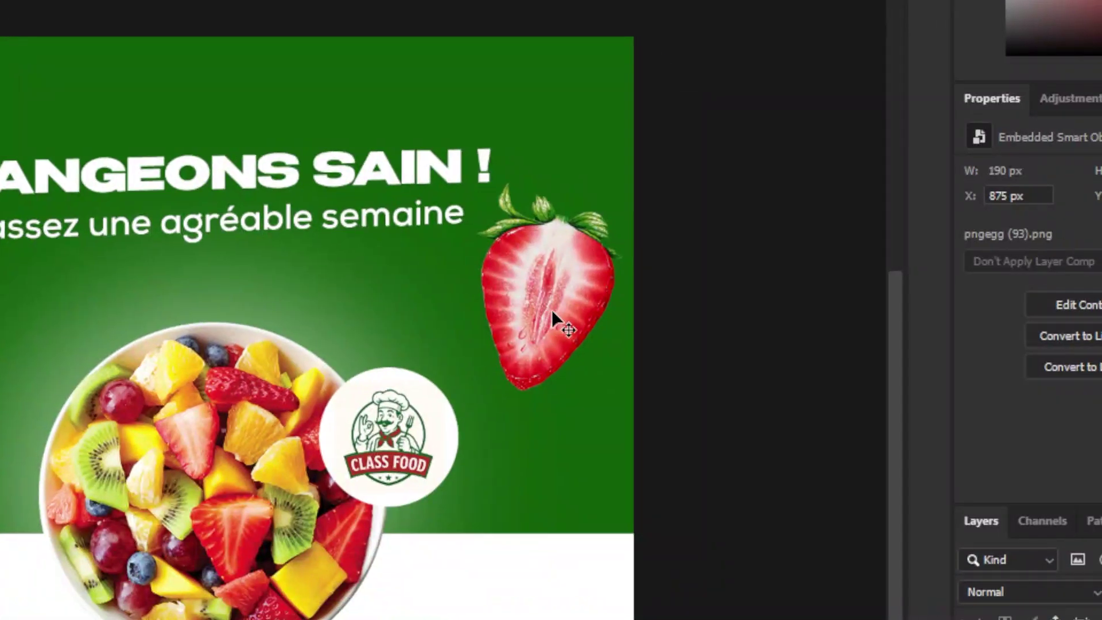
Apply a Motion Blur with a 26° angle and a 33-pixel distance to the strawberry beside the subtitle
left_click_drag(552, 319, 556, 330)
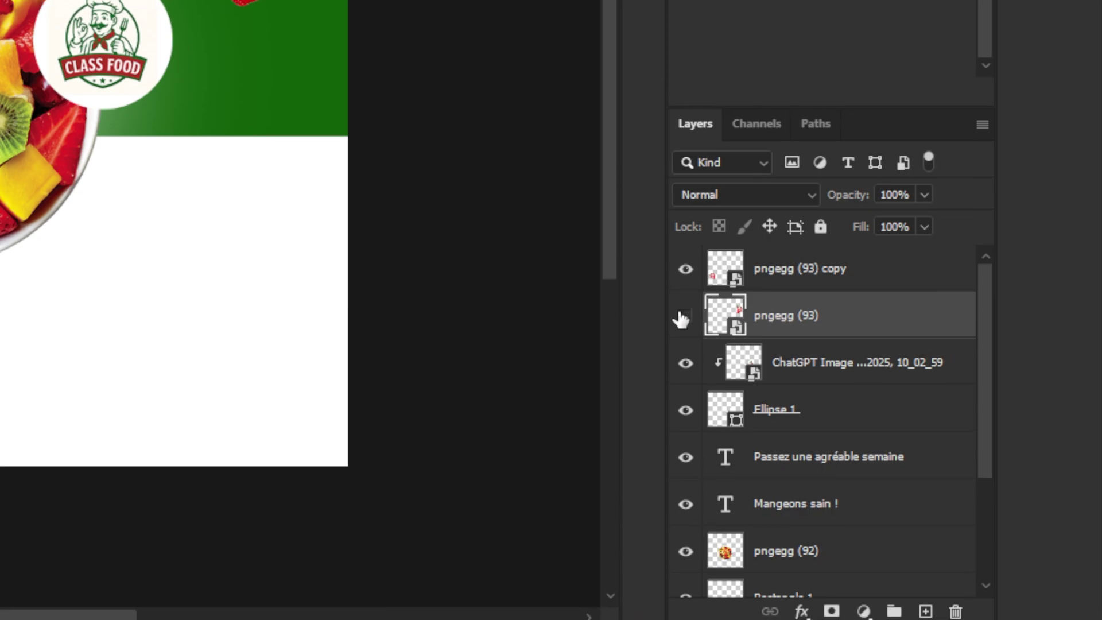
left_click(682, 315)
left_click(682, 315)
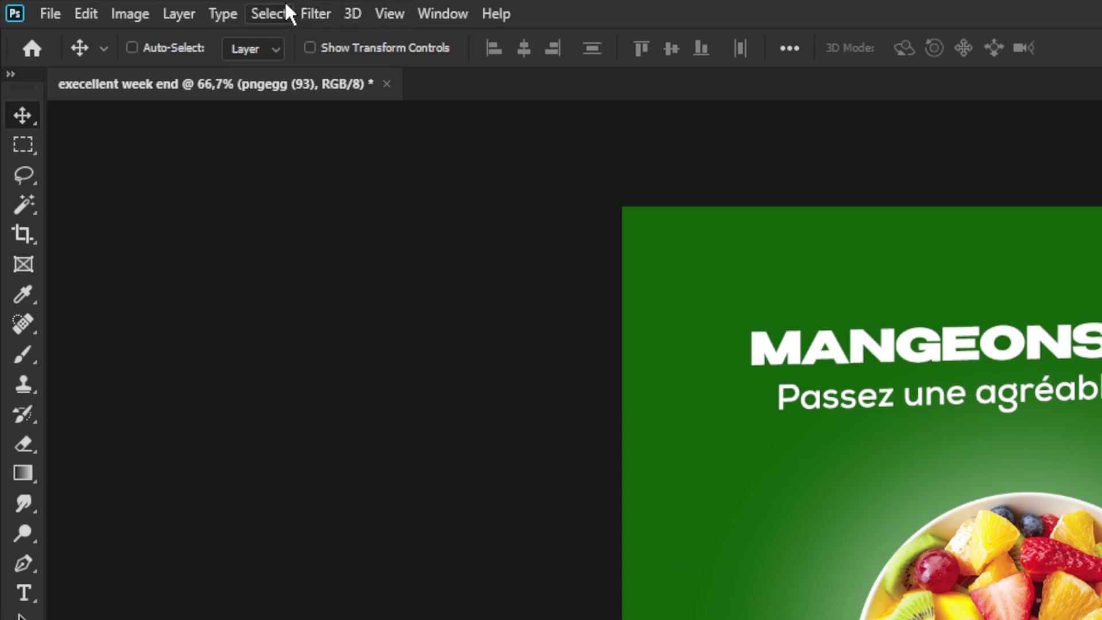
left_click(304, 12)
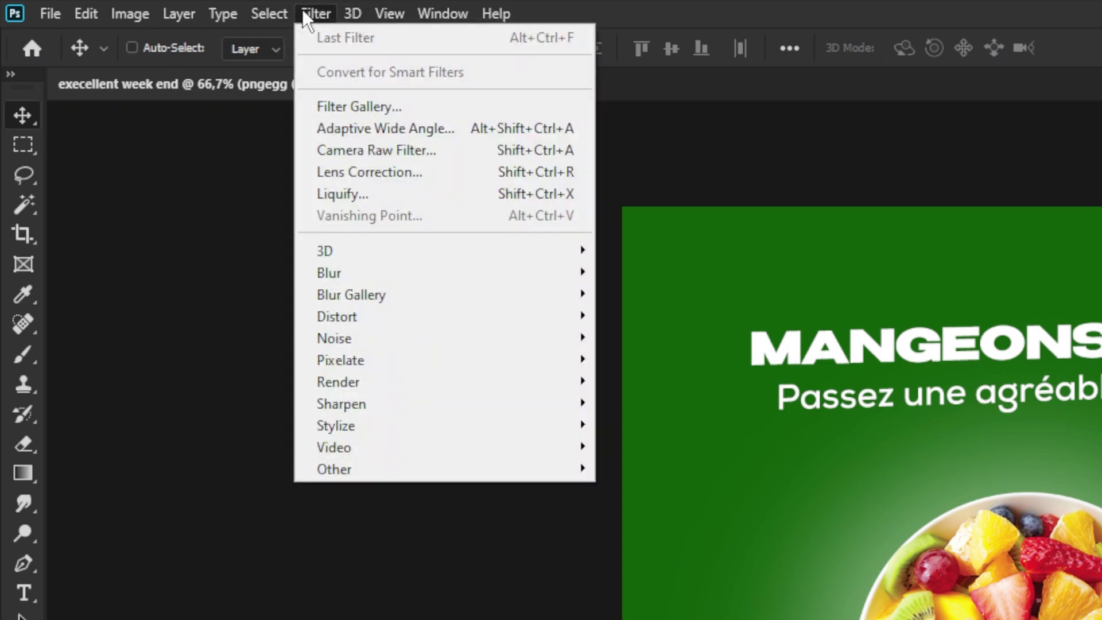
mouse_move(427, 280)
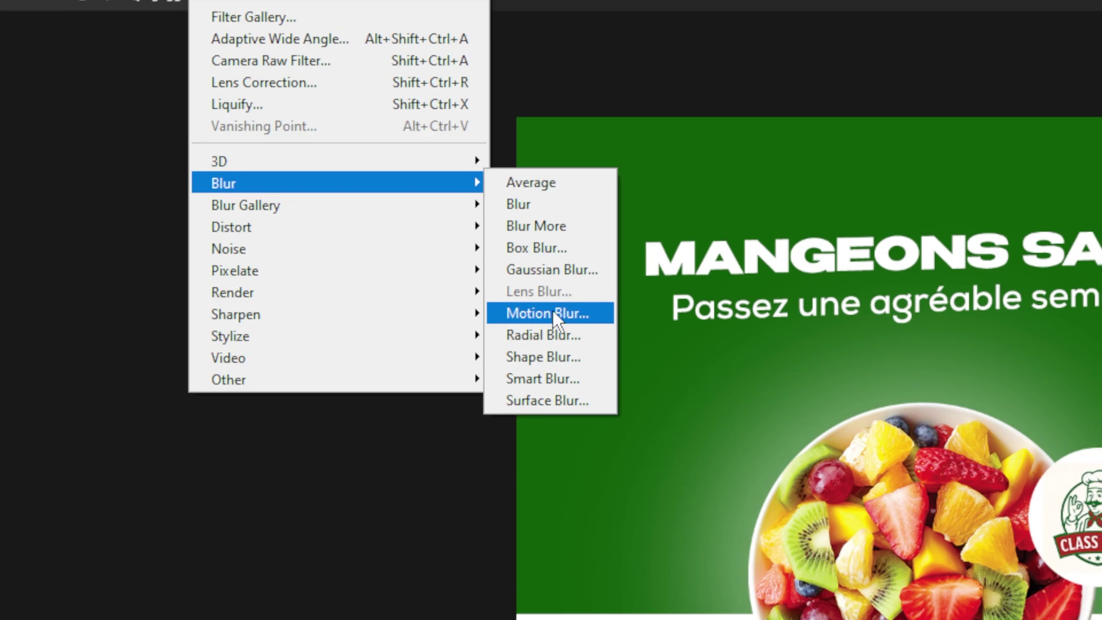
left_click(554, 313)
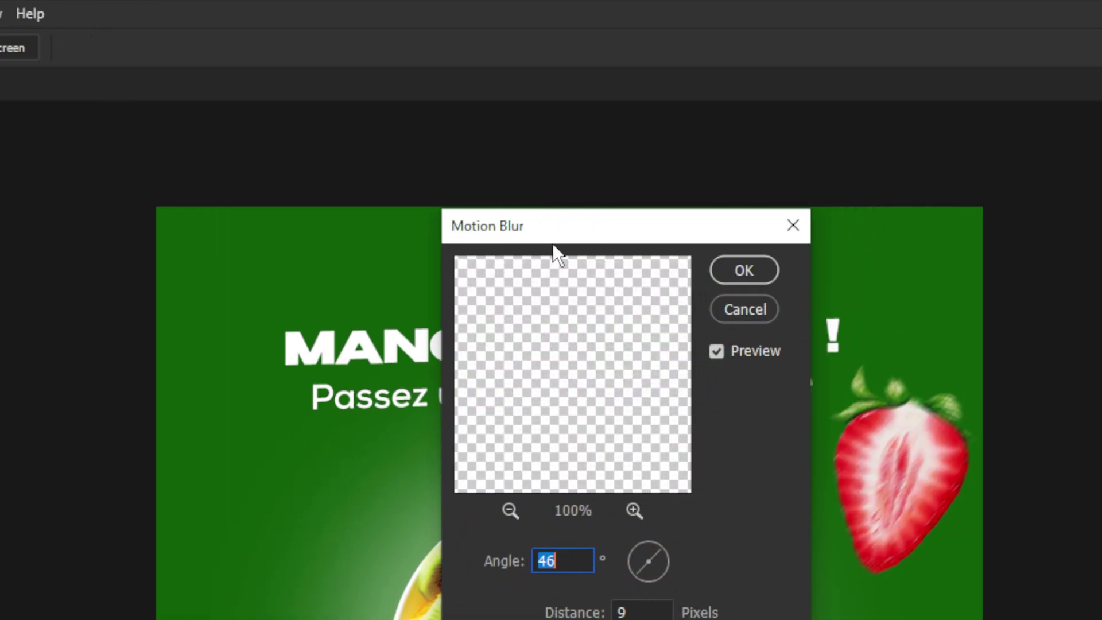
left_click_drag(560, 235, 555, 321)
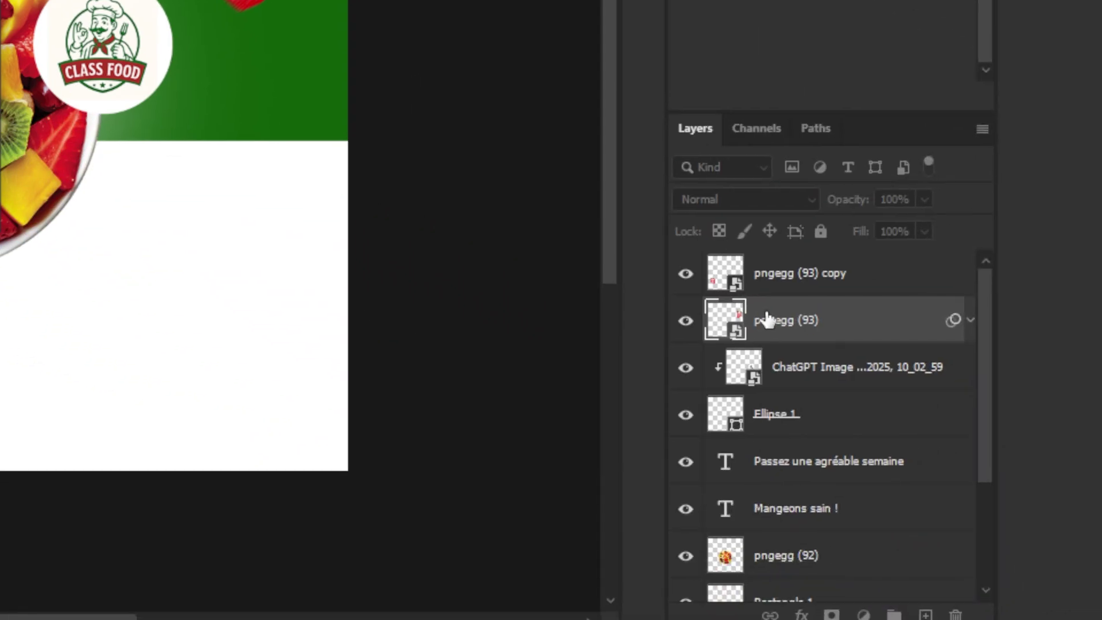
key("alt+Tab")
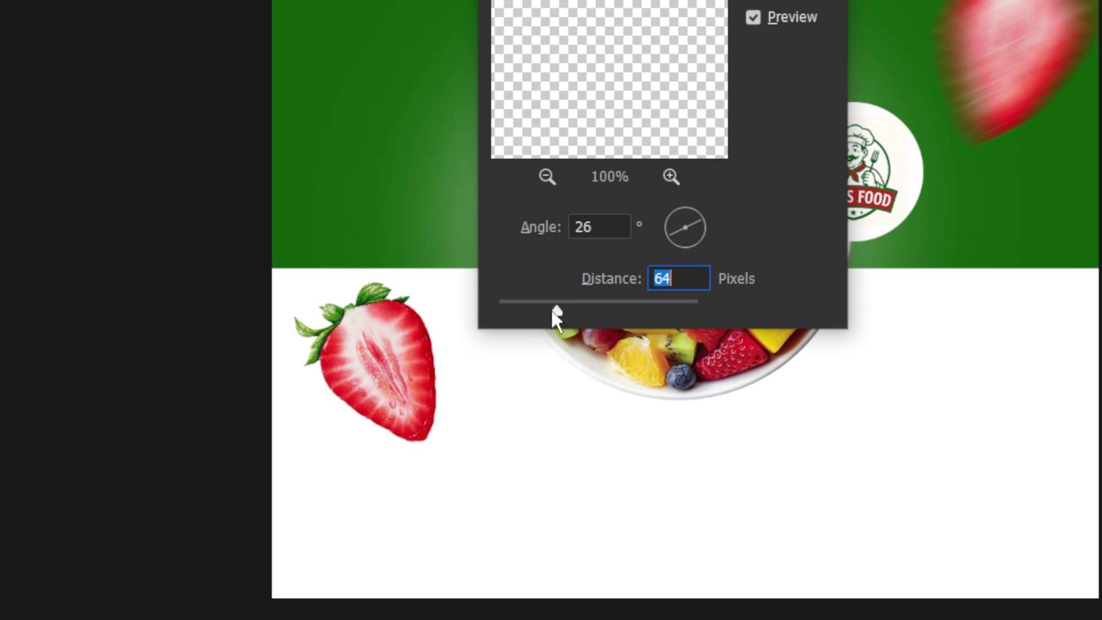
left_click_drag(555, 314, 529, 316)
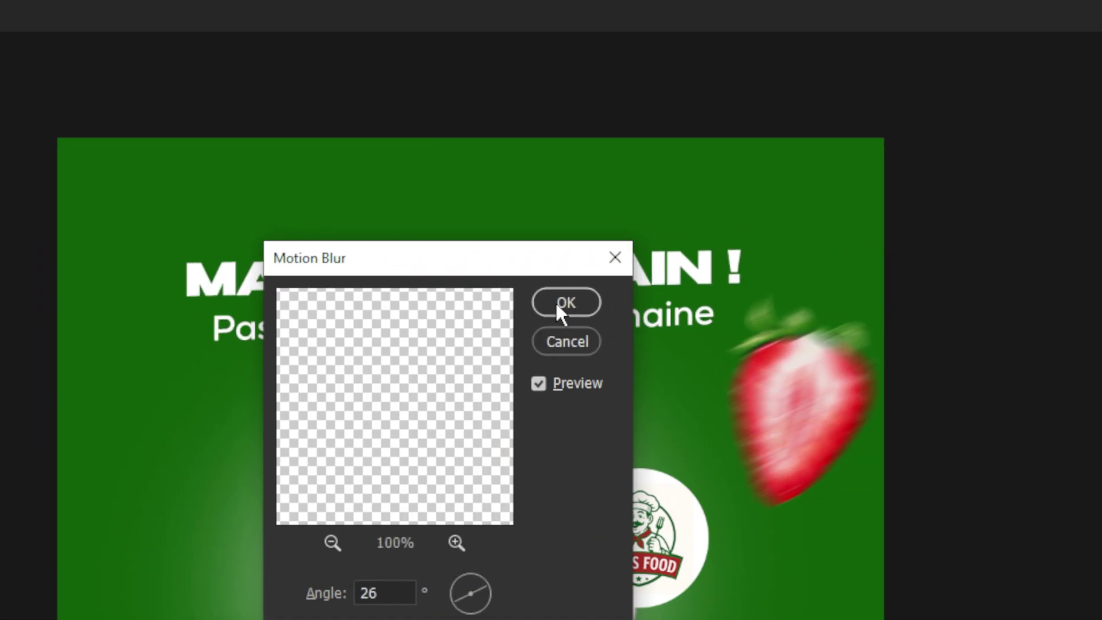
left_click(753, 139)
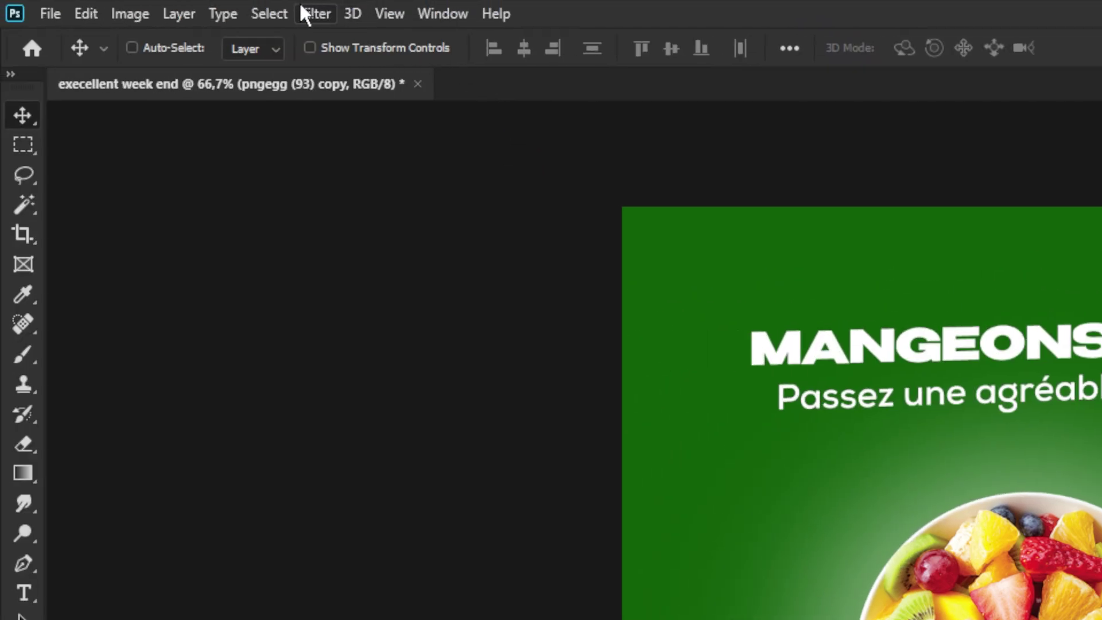
Apply a Motion Blur at 26° with a slightly shorter distance to the strawberry copy on the lower-left white area
left_click(304, 13)
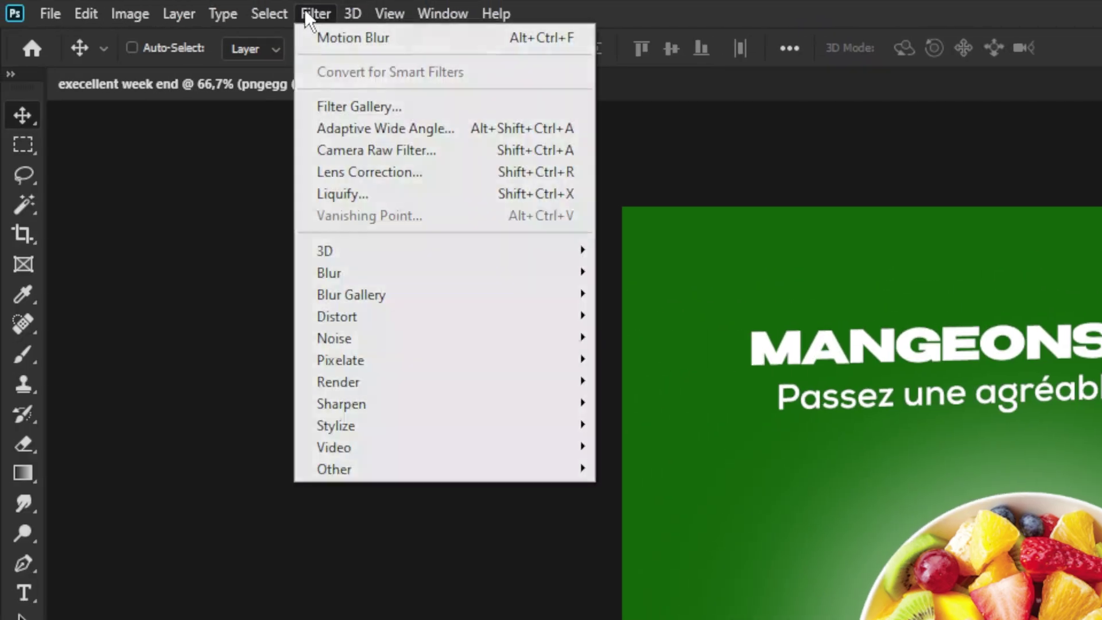
mouse_move(383, 270)
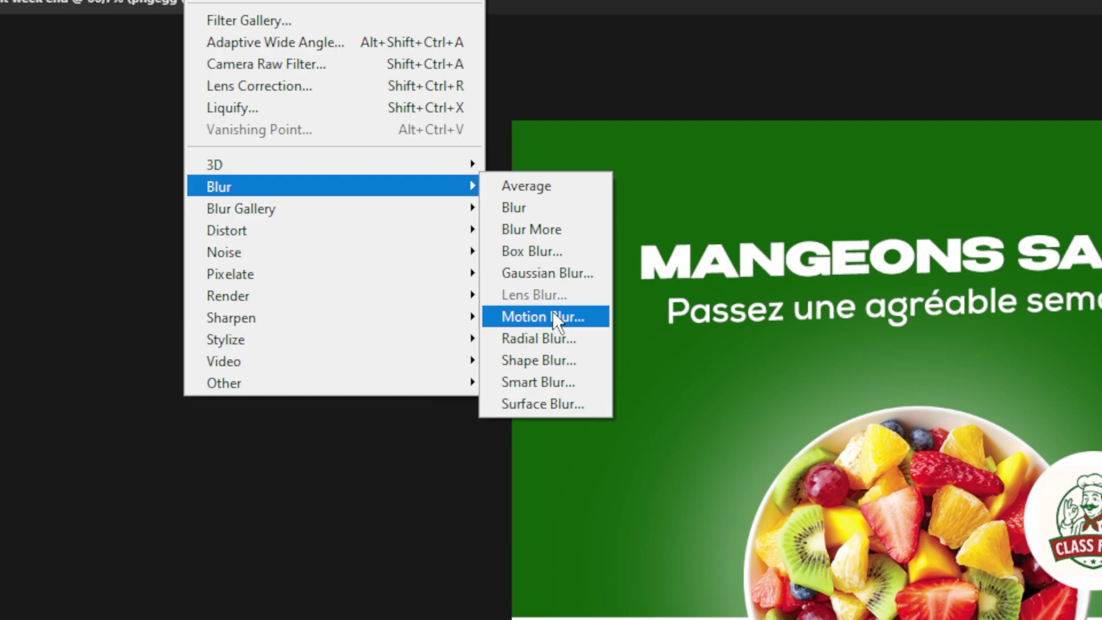
left_click(553, 313)
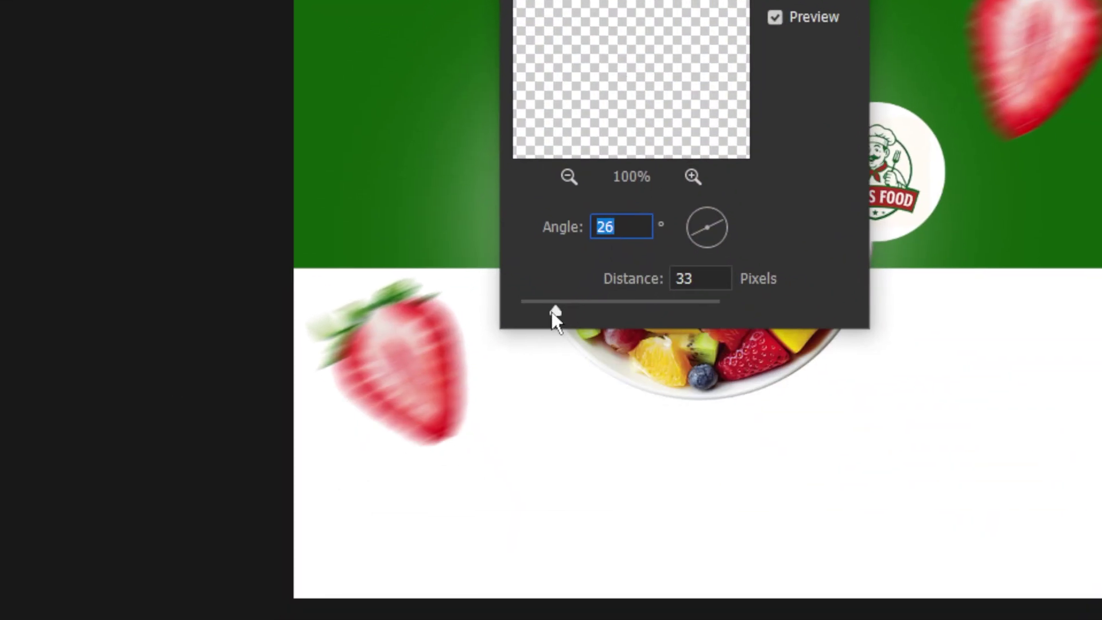
left_click_drag(502, 381, 493, 383)
left_click_drag(551, 311, 548, 311)
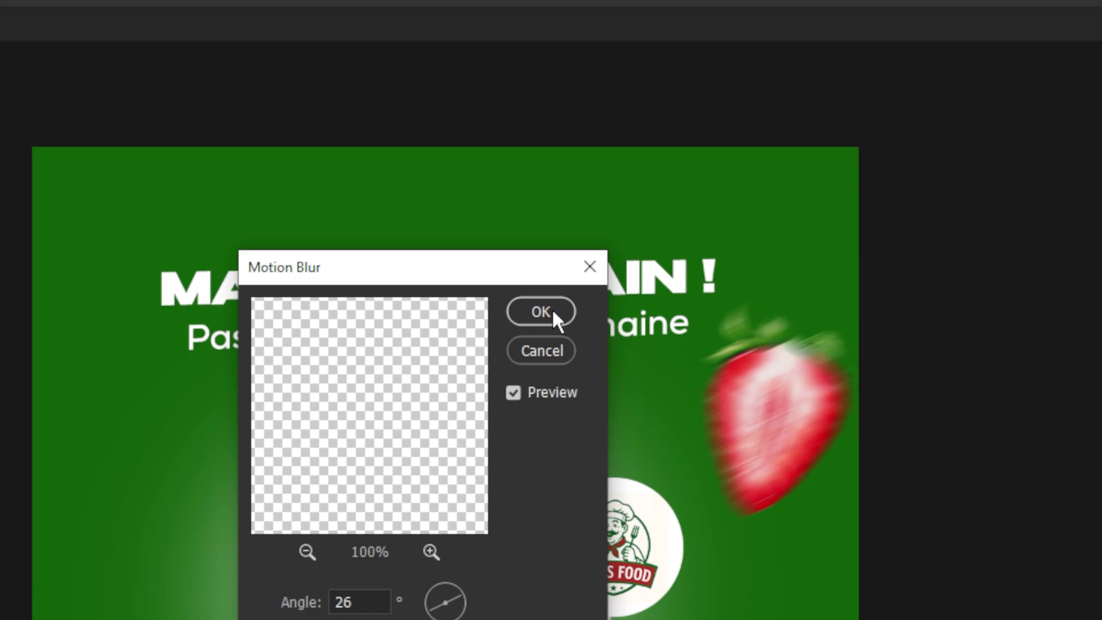
left_click(552, 310)
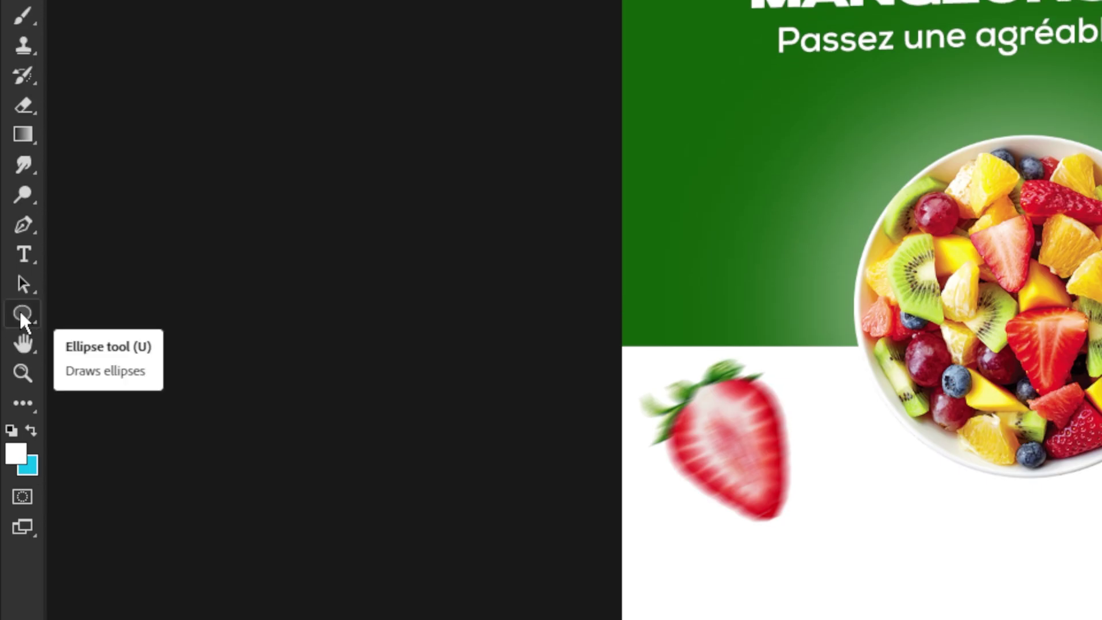
Draw a rectangle about 256 × 88 px on the poster's lower-right white area and set all its corner radii to 35 px
left_click(21, 313)
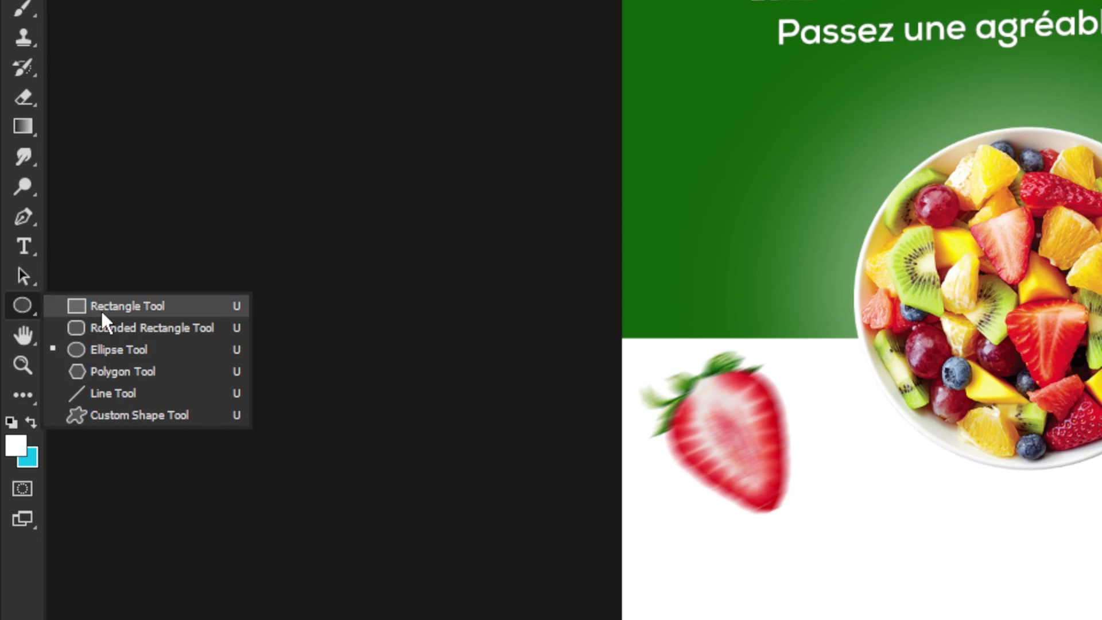
left_click(102, 313)
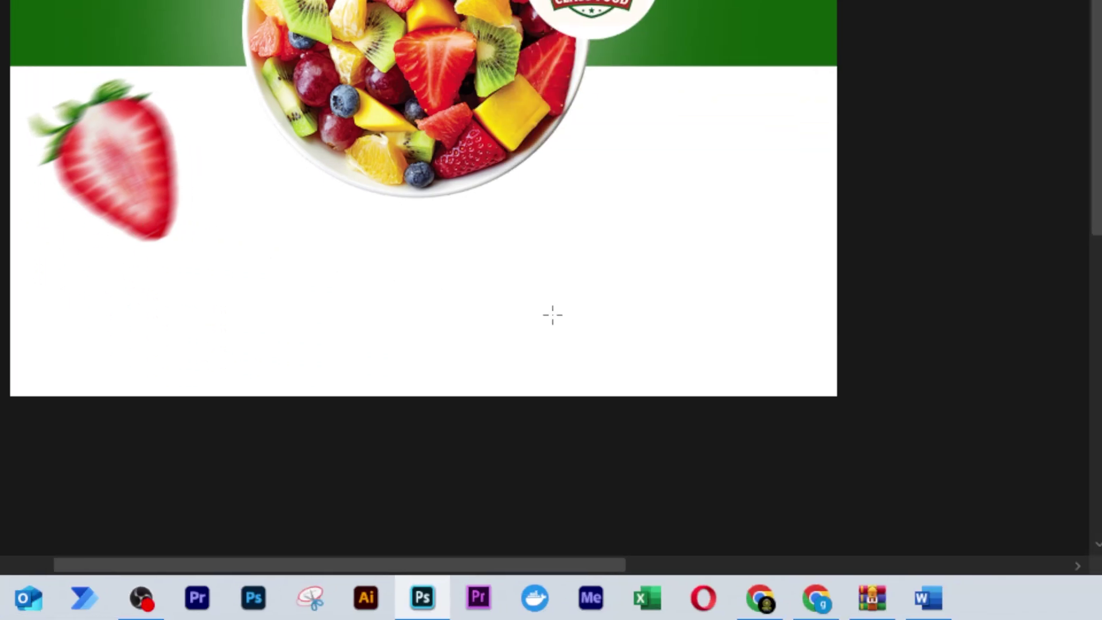
left_click_drag(555, 225, 670, 300)
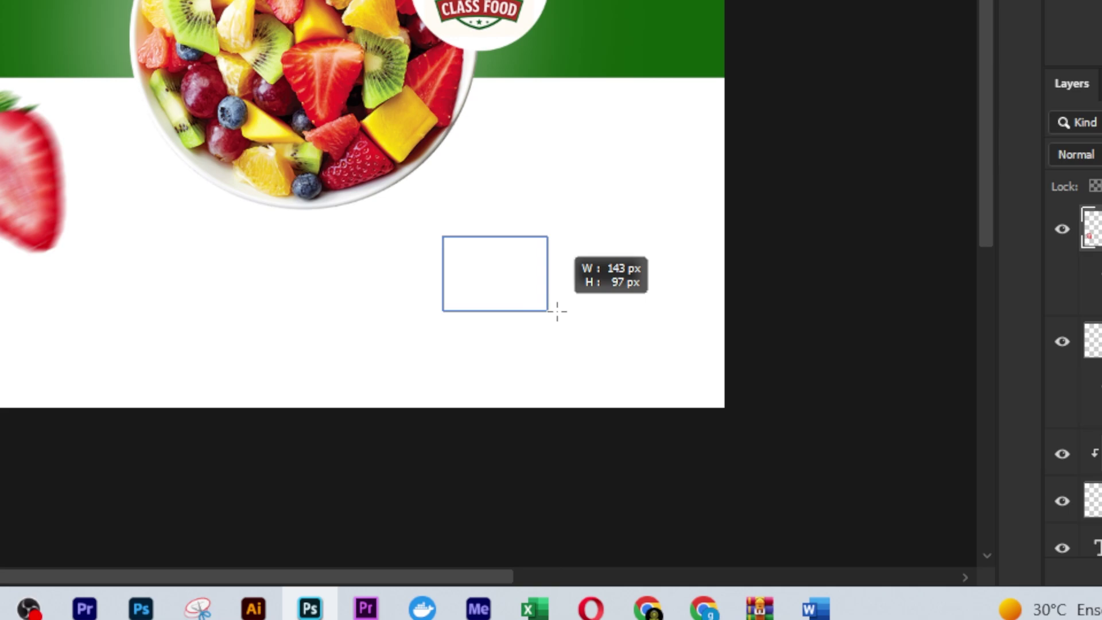
left_click_drag(556, 311, 632, 301)
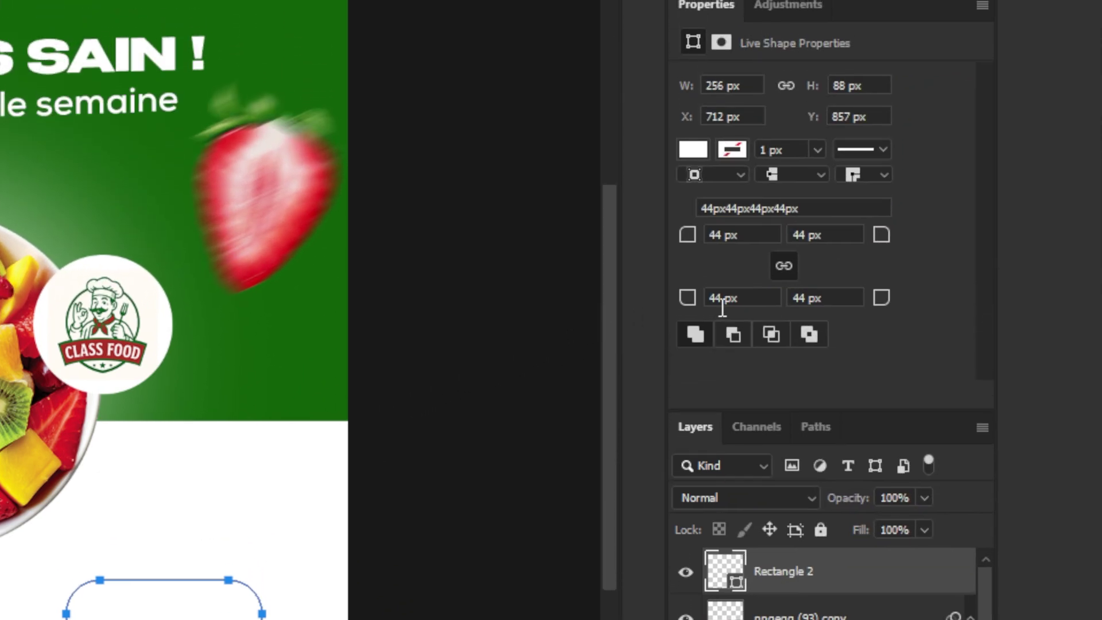
type("35")
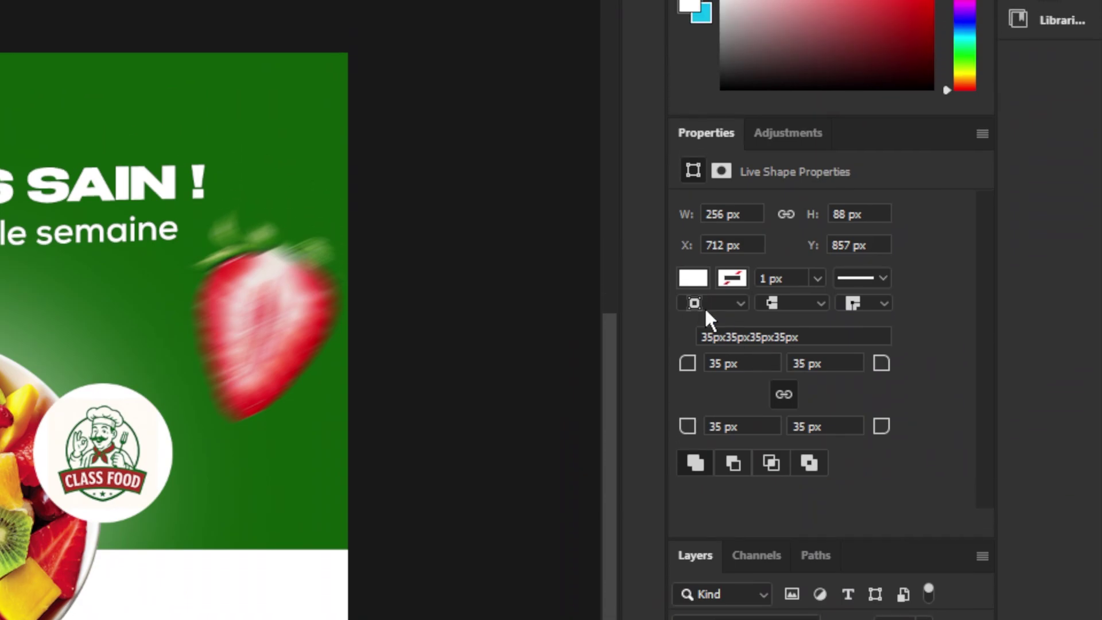
Fill the rounded rectangle with a solid red sampled from the lower-left strawberry (H 359°, S 76%, B 91%)
left_click(692, 313)
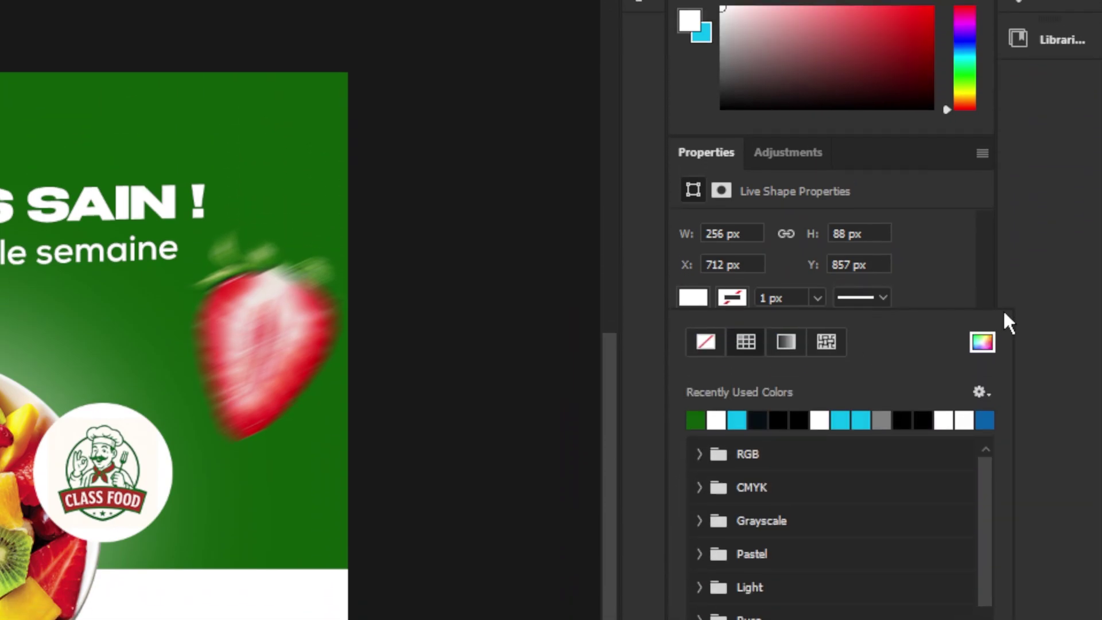
left_click(982, 316)
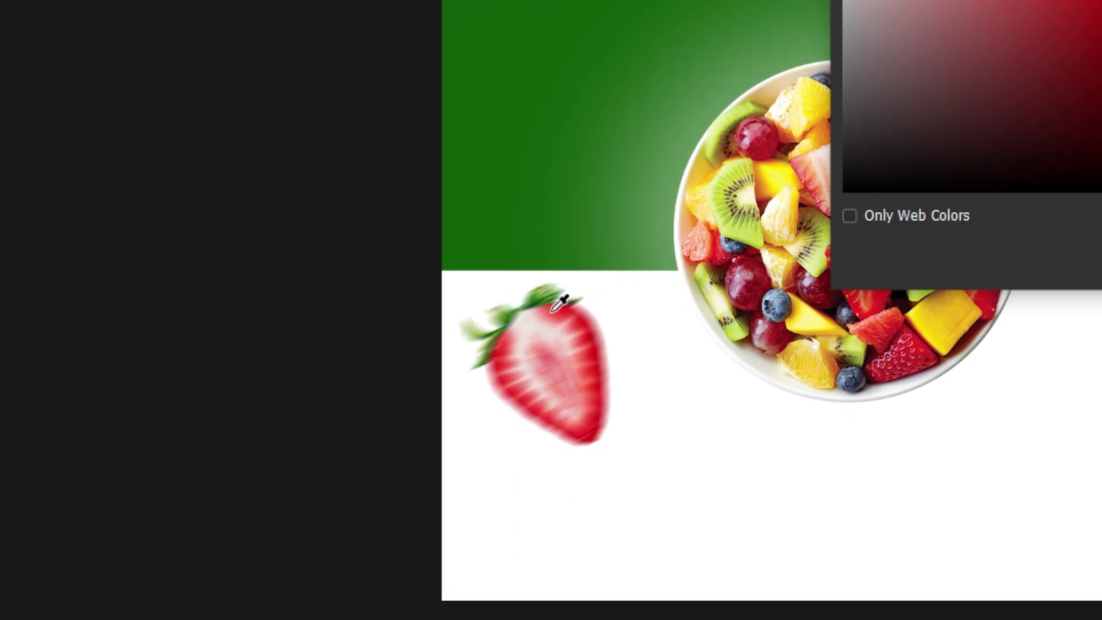
left_click(552, 311)
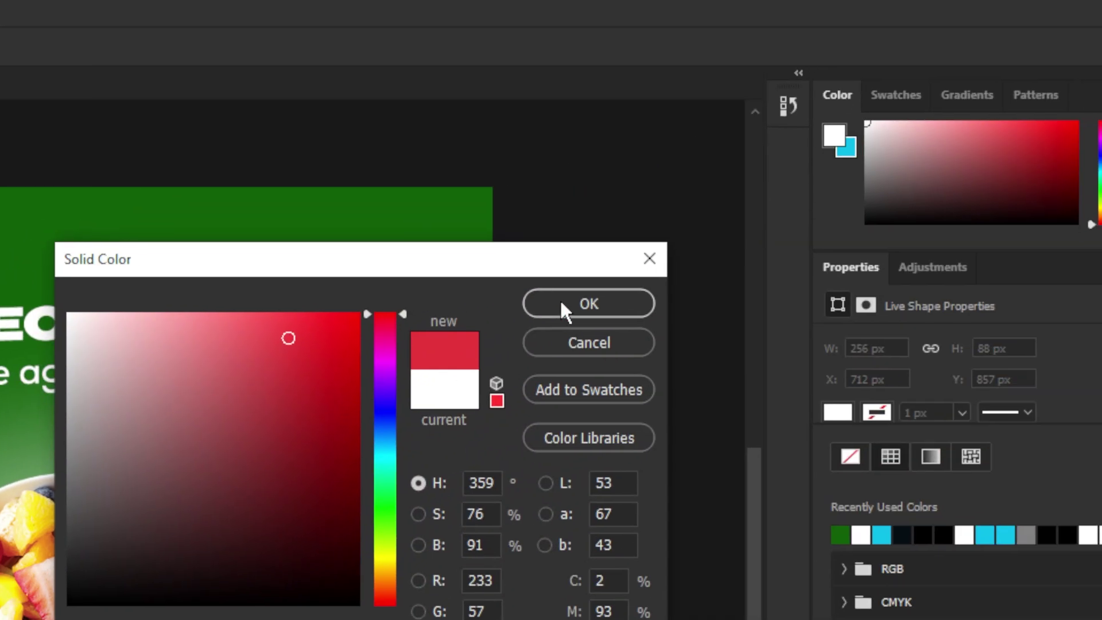
left_click(563, 310)
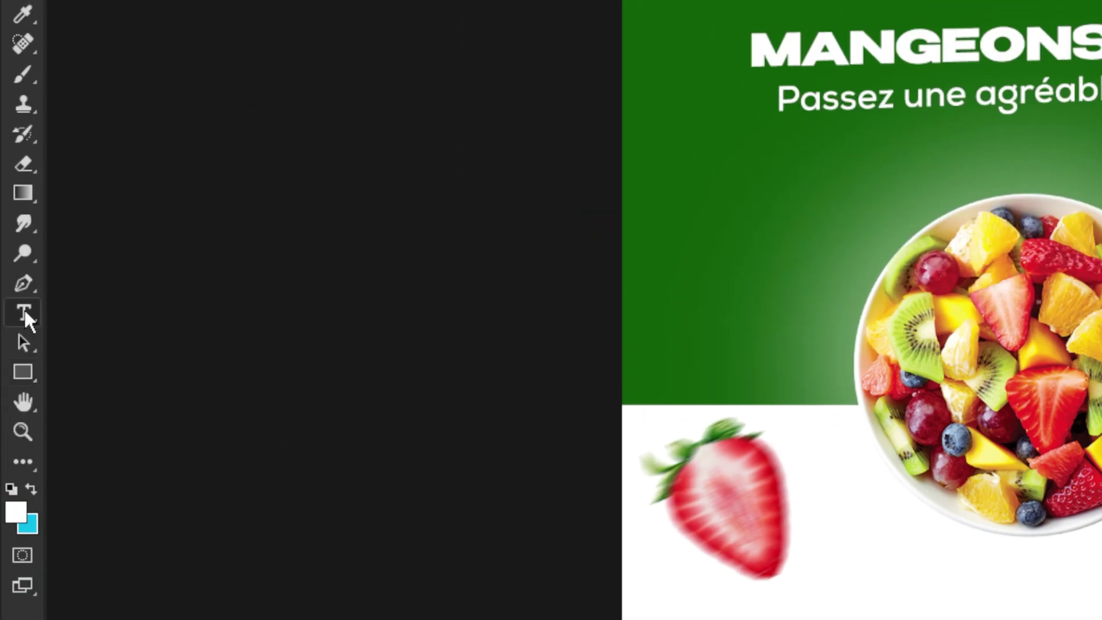
Add the placeholder phone number as white 8 pt Nexa-Bold text and move it onto the red rounded rectangle
left_click(24, 310)
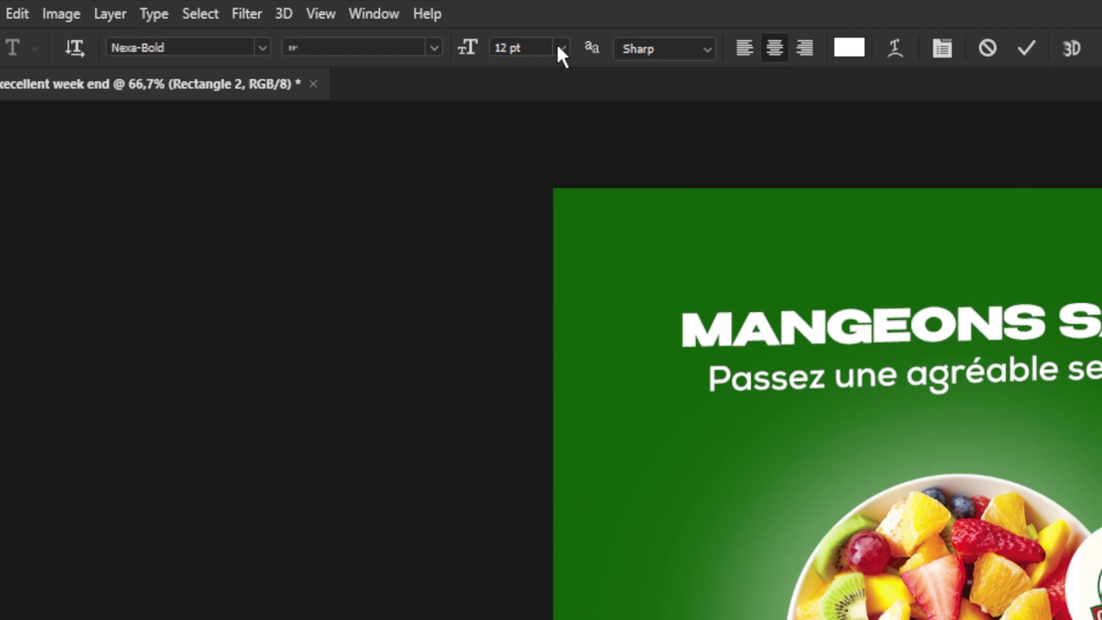
left_click(552, 47)
left_click(552, 115)
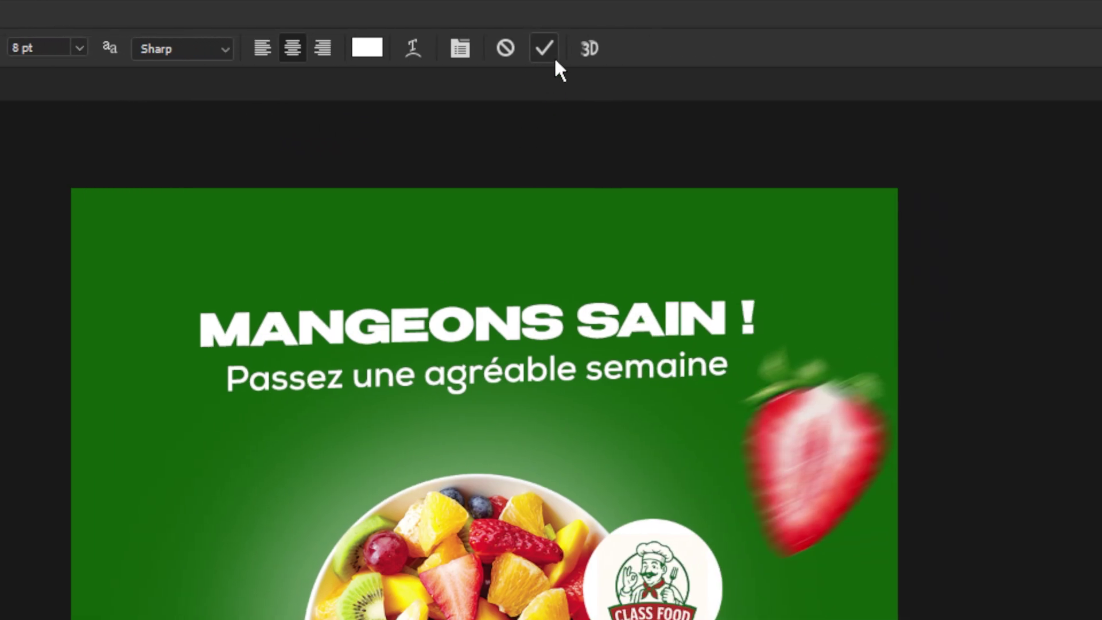
left_click(635, 49)
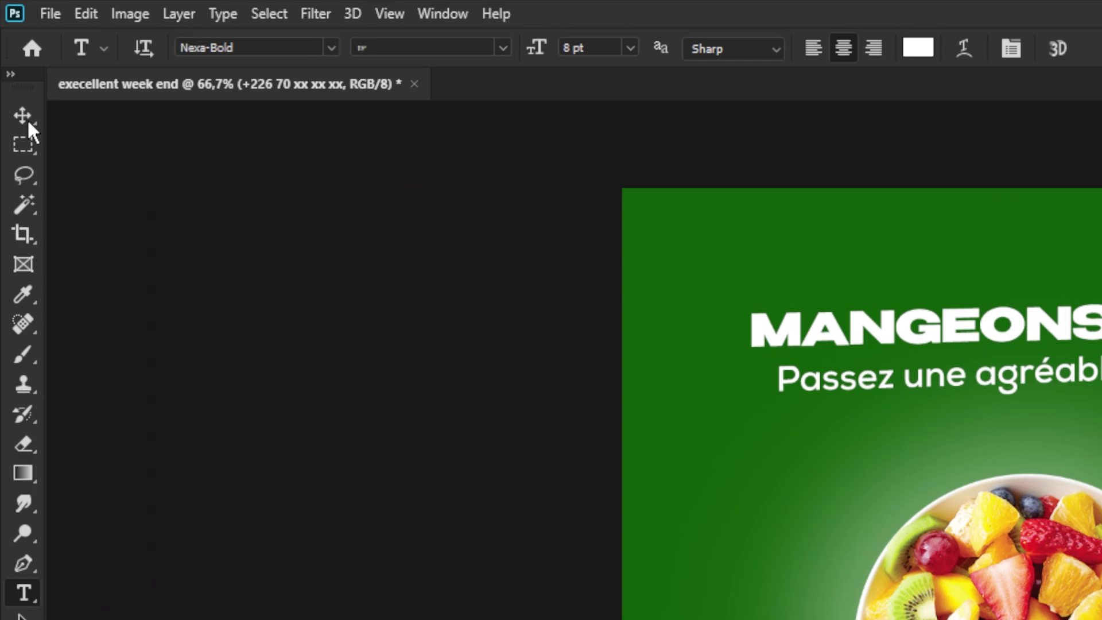
left_click(21, 118)
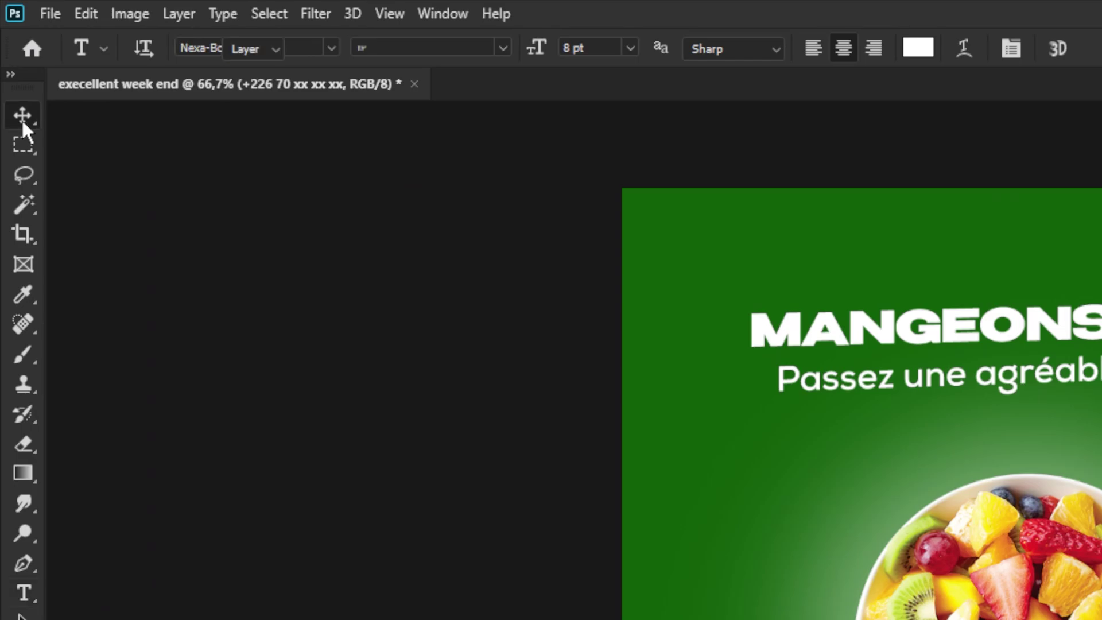
mouse_move(565, 320)
left_mouse_down()
mouse_move(575, 307)
mouse_move(552, 315)
left_mouse_up()
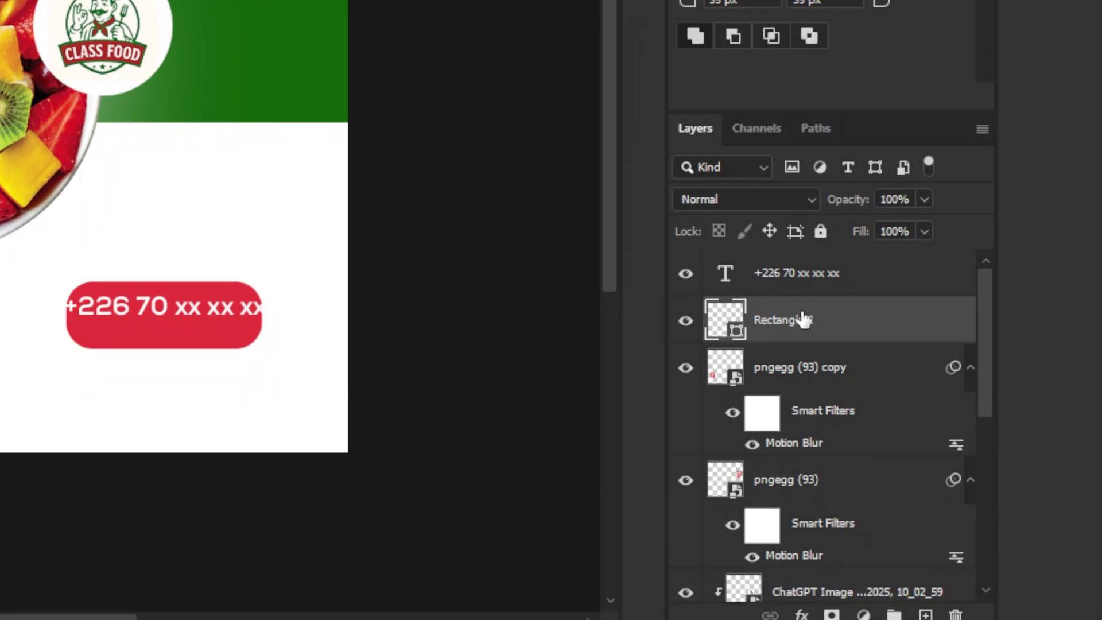
Enlarge the red rounded rectangle so it surrounds the whole phone number with a margin on every side
key("ctrl+t")
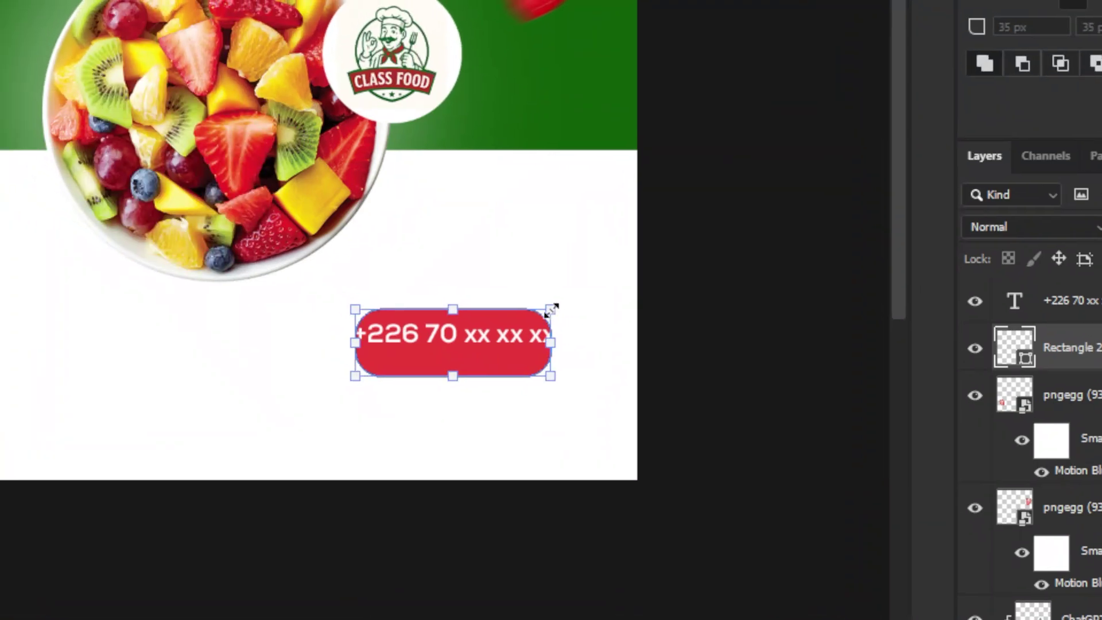
mouse_move(551, 310)
left_mouse_down()
mouse_move(581, 298)
mouse_move(546, 311)
left_mouse_up()
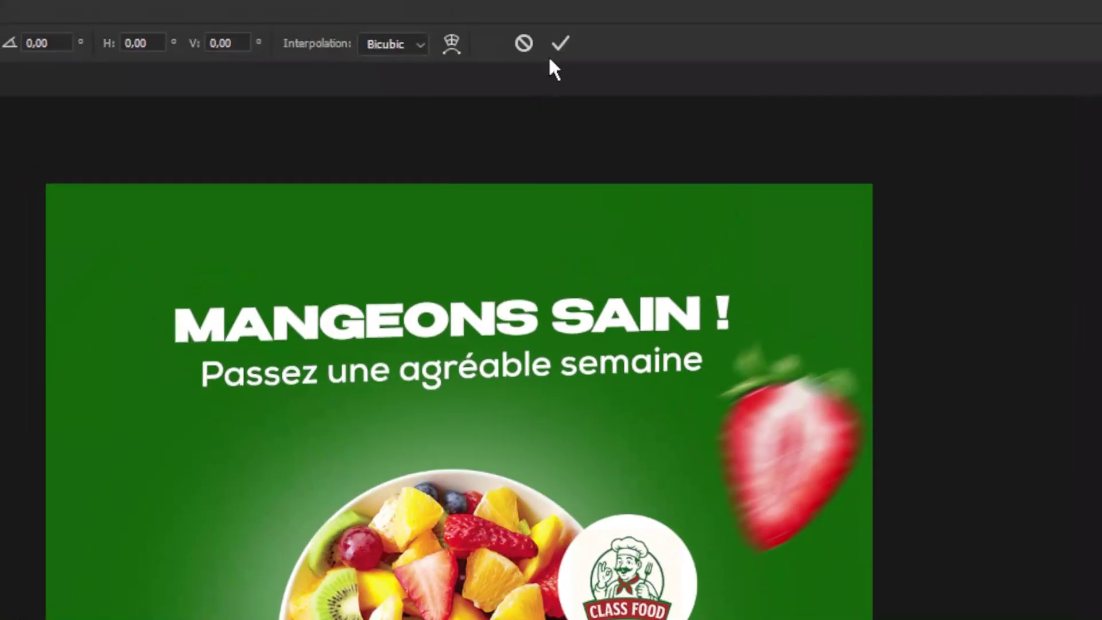
left_click(560, 44)
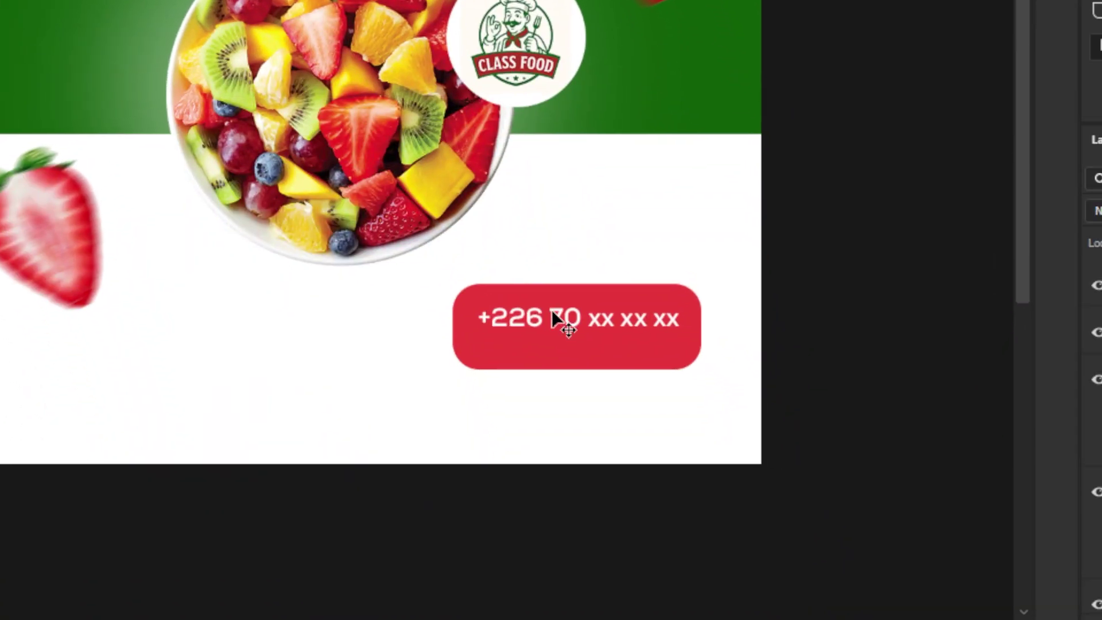
left_click_drag(551, 311, 545, 310)
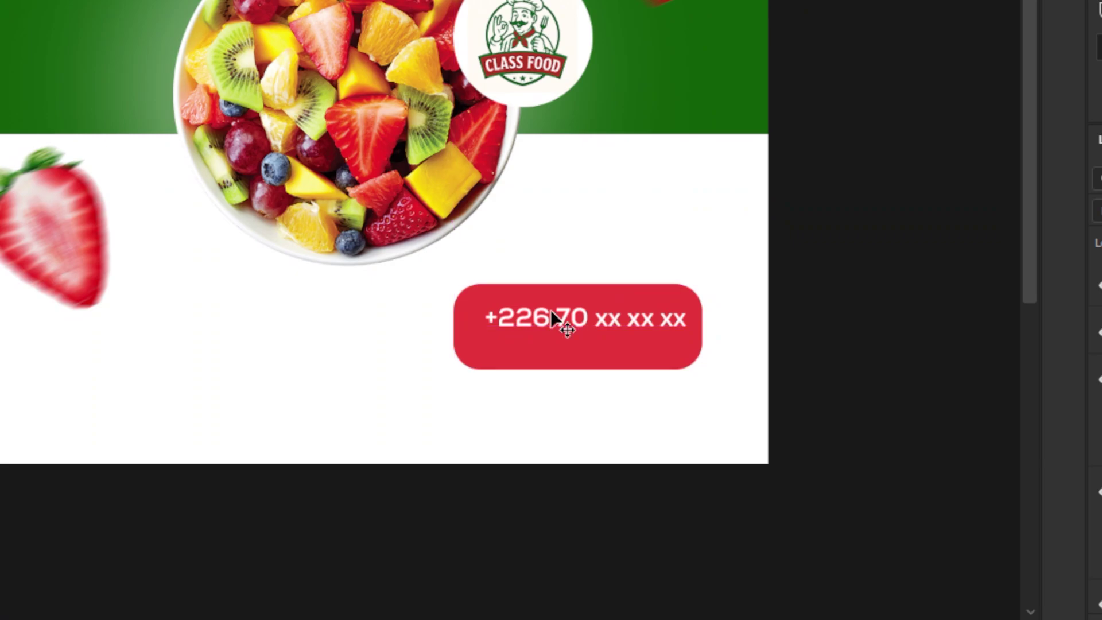
key("ctrl")
key("ctrl+z")
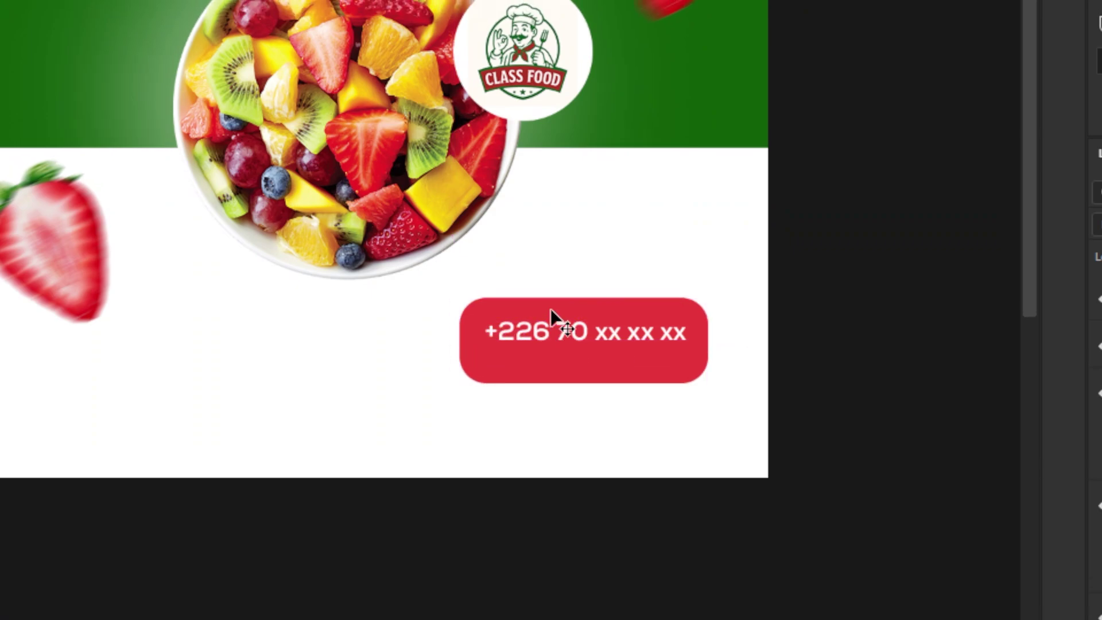
Change the phone-number text on the red rounded rectangle to the Benzin-ExtraBold font at 6 pt
key("t")
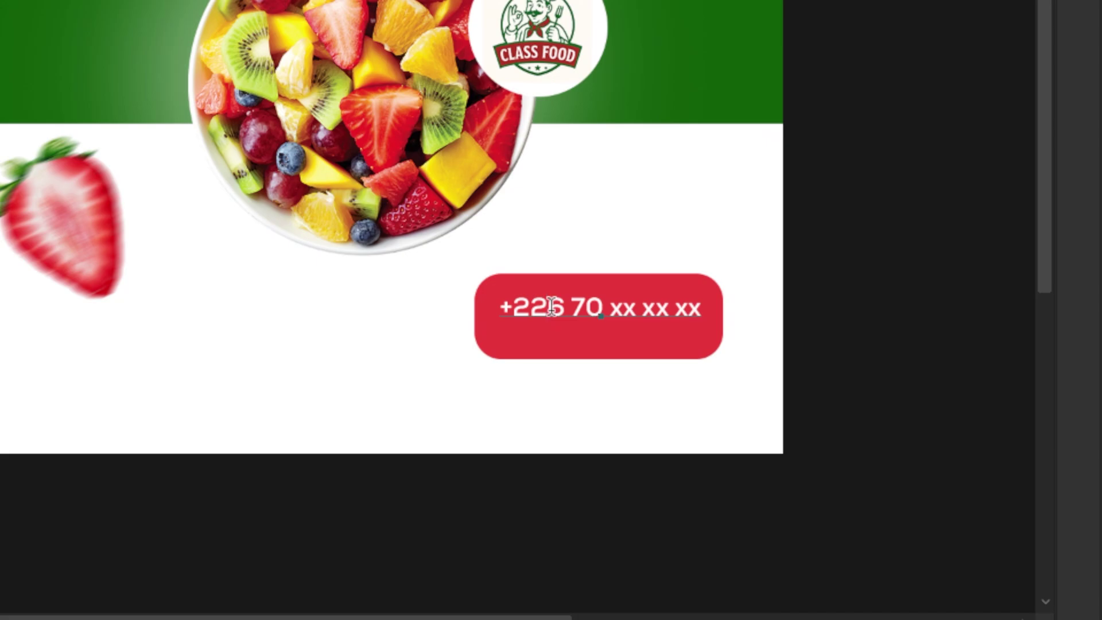
triple_click(550, 308)
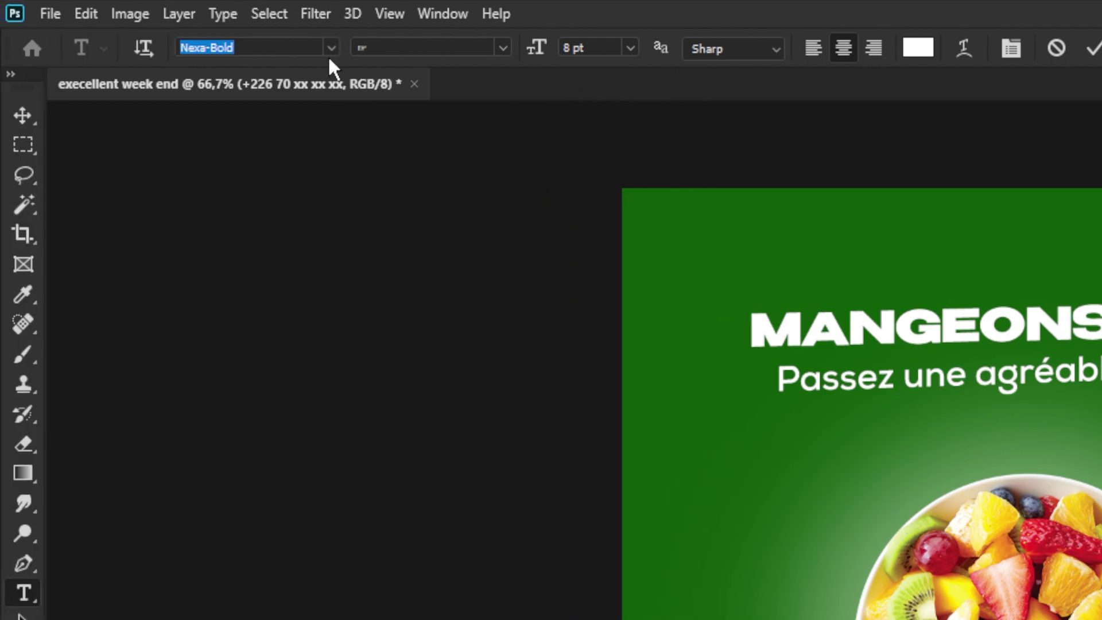
left_click(330, 49)
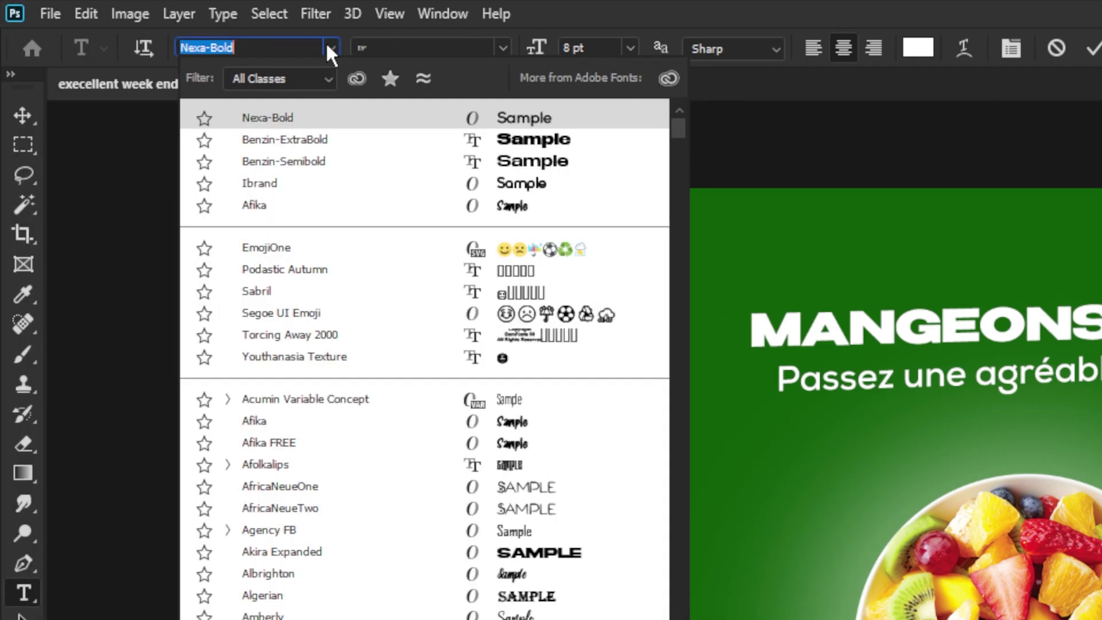
left_click(363, 139)
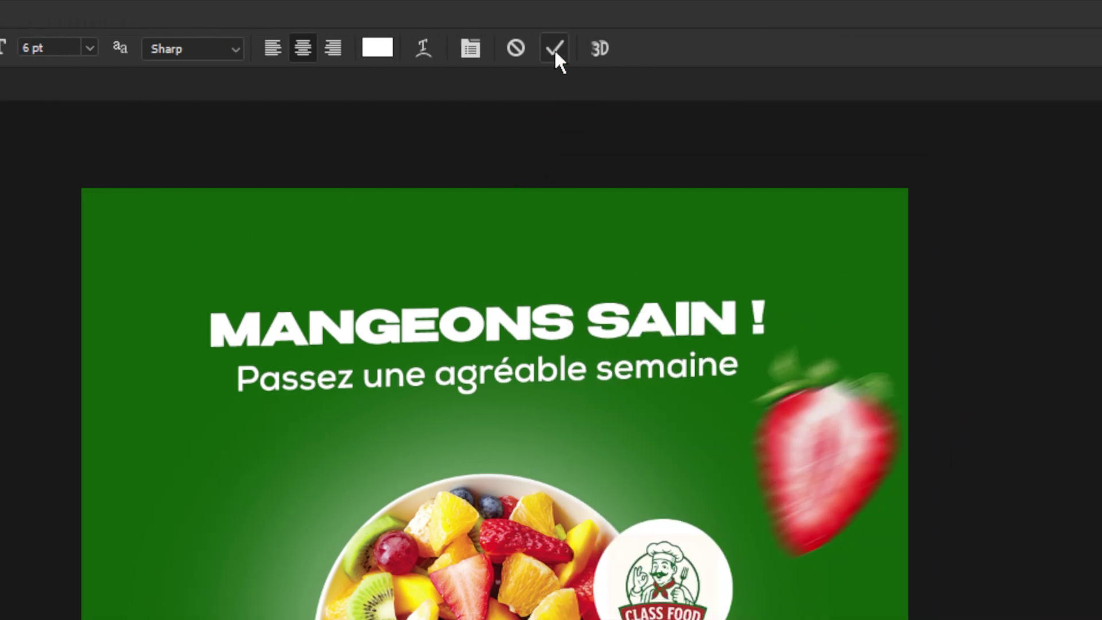
left_click(1095, 49)
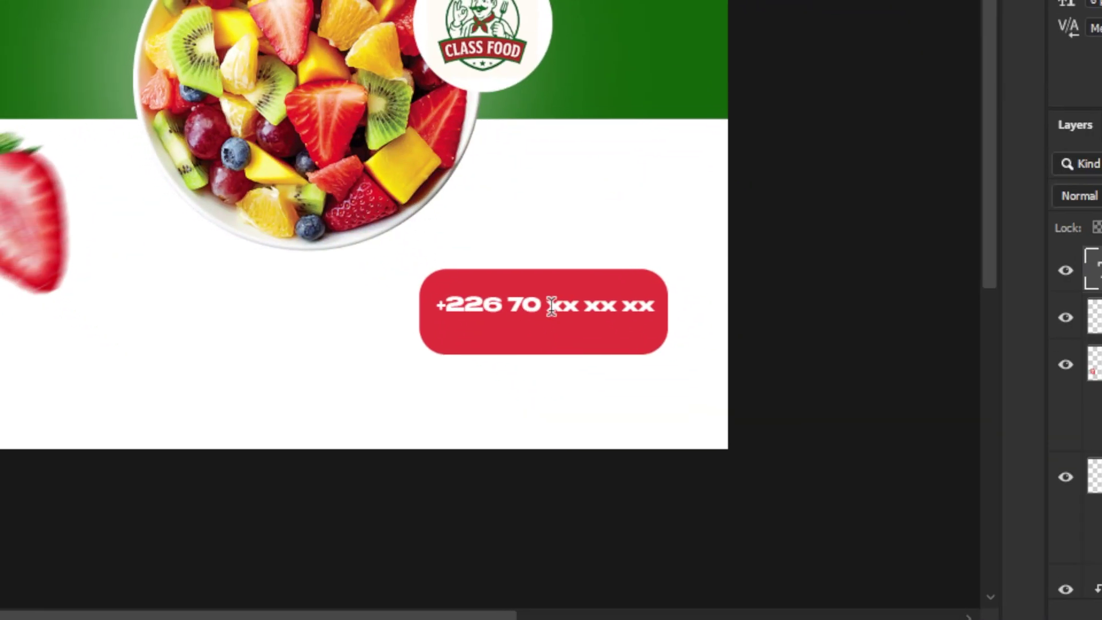
Replace the "xx" placeholders in the phone-number text with zeros
left_click_drag(551, 306, 717, 308)
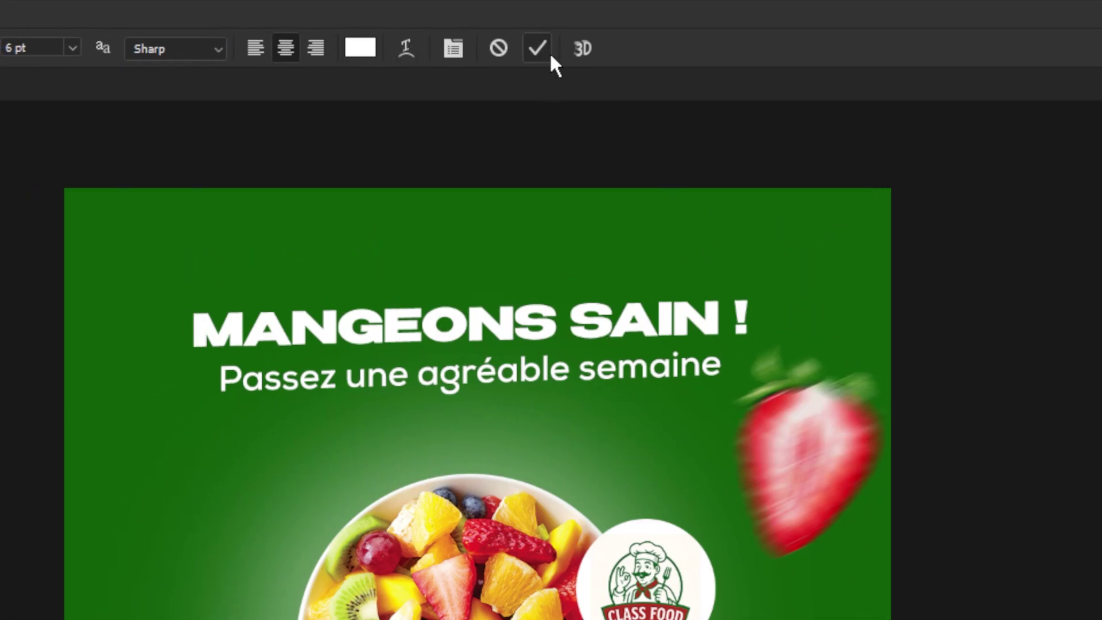
left_click(549, 52)
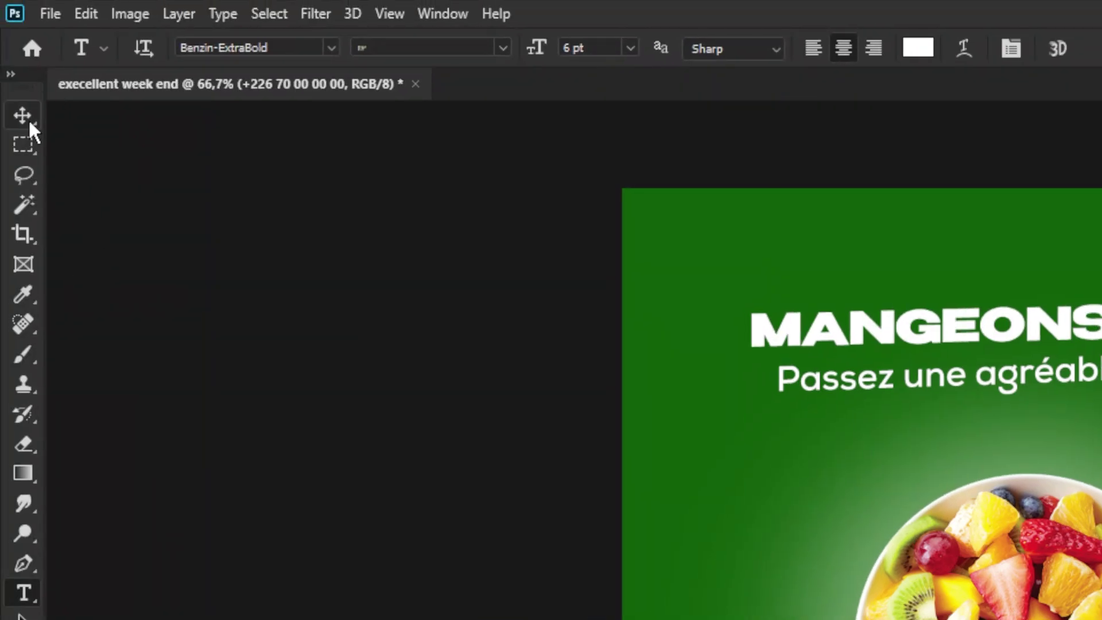
left_click(30, 123)
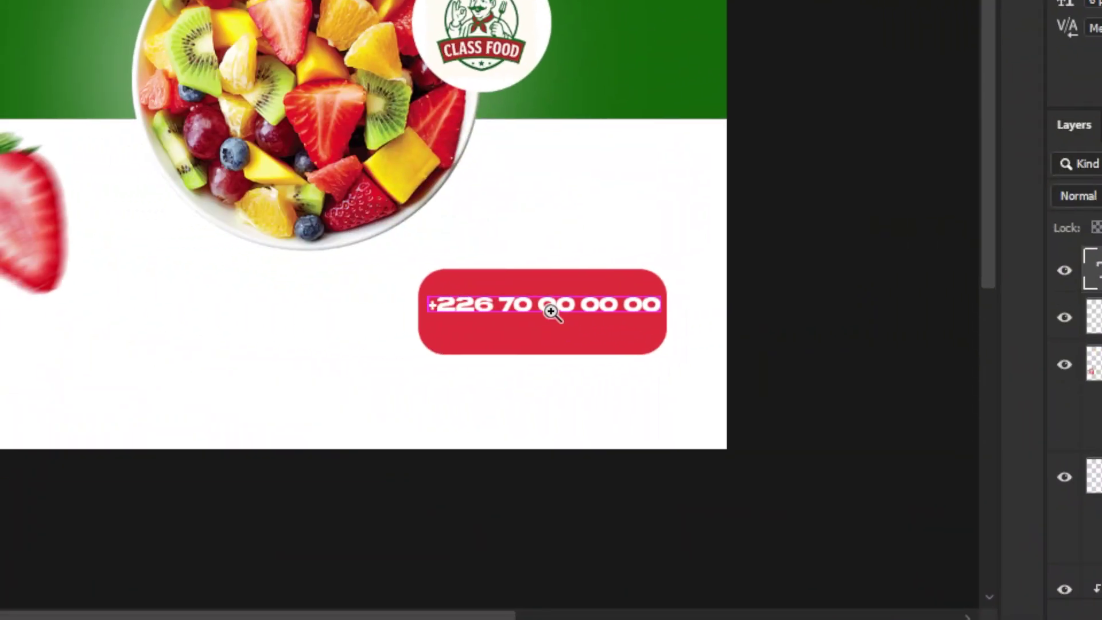
Duplicate the phone-number text layer and place the copy directly below the original on the red rounded rectangle
left_click(550, 310)
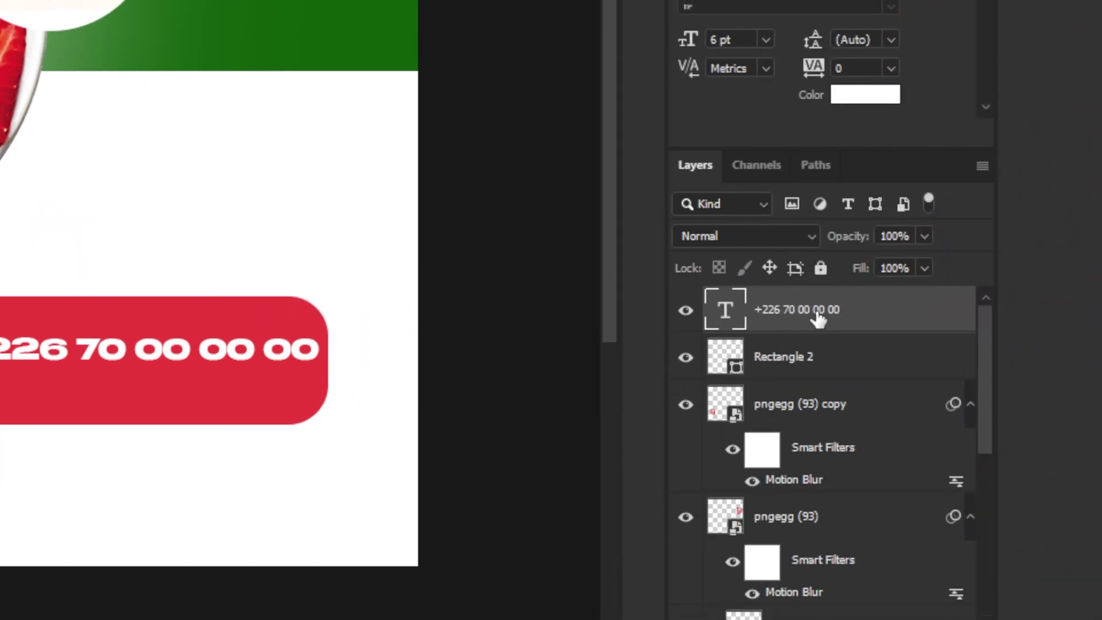
right_click(817, 317)
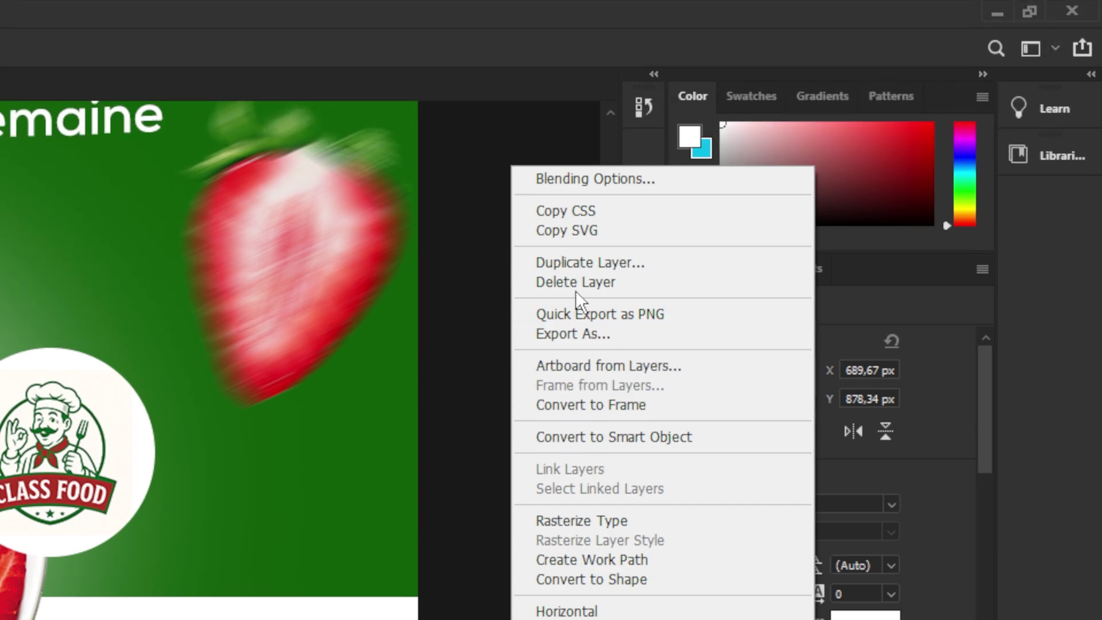
left_click(628, 262)
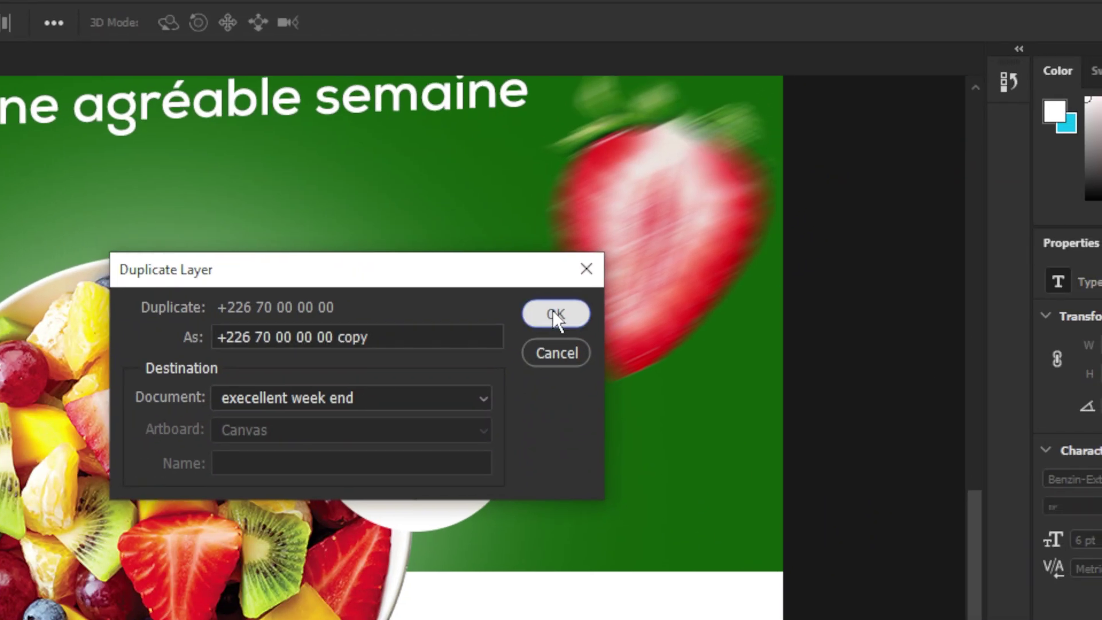
left_click(621, 279)
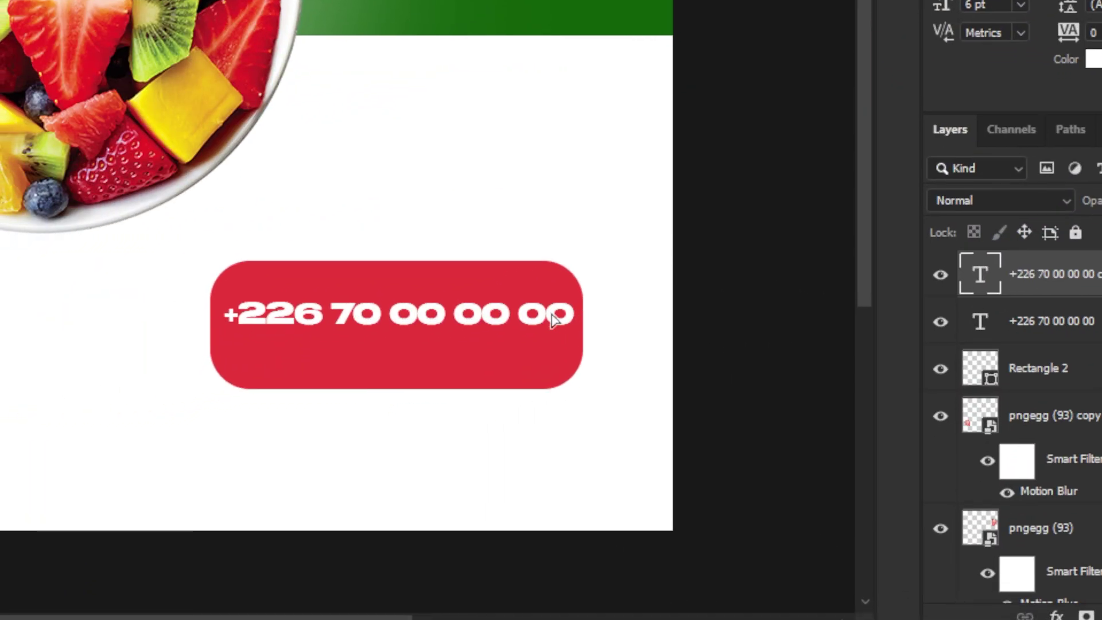
mouse_move(550, 318)
left_mouse_down()
mouse_move(543, 355)
mouse_move(554, 319)
left_mouse_up()
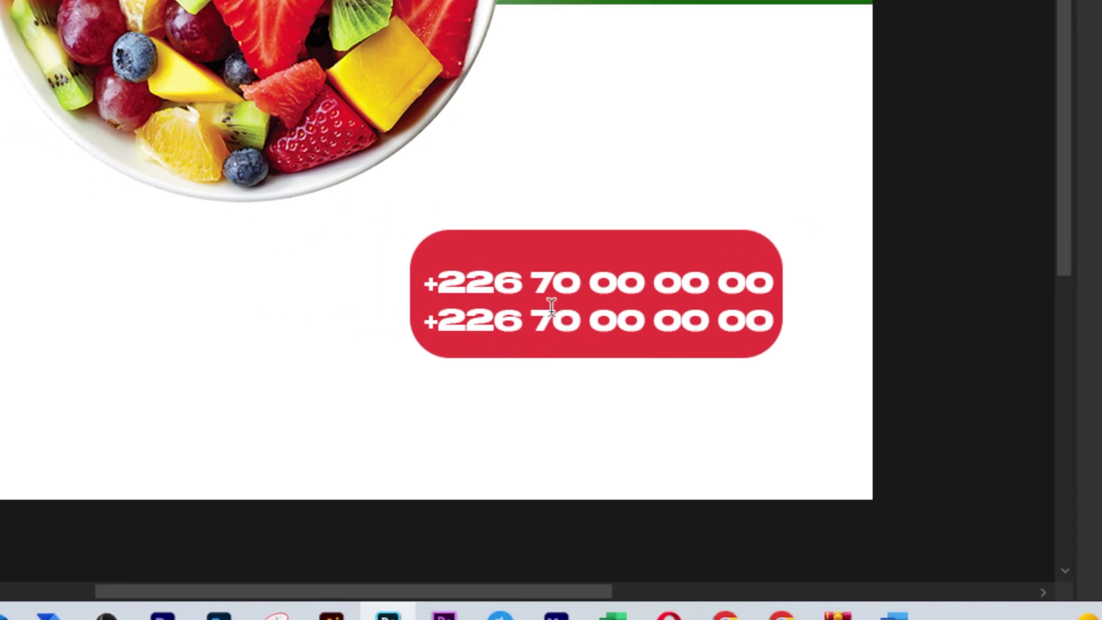
Change the two digits after the country code in the lower phone number to 60
left_click_drag(531, 320, 578, 321)
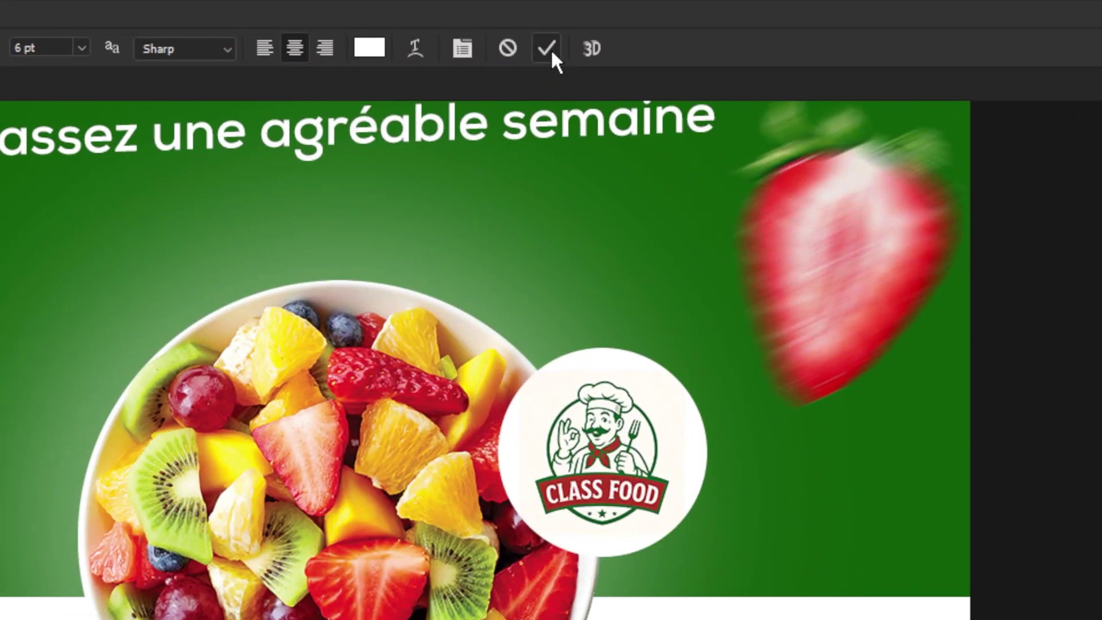
left_click(548, 48)
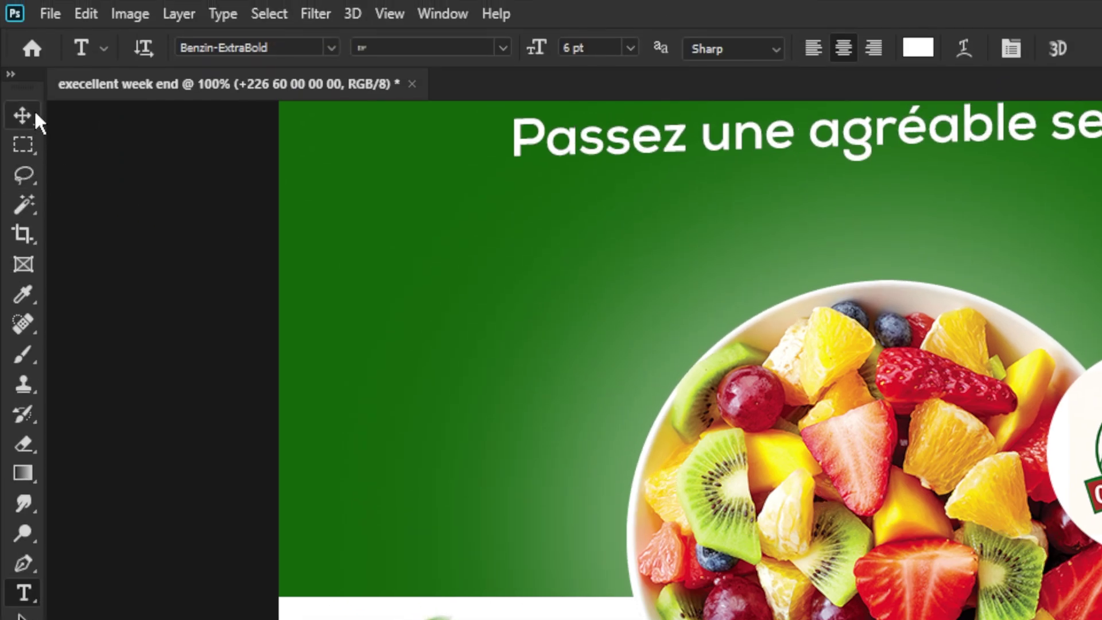
left_click(35, 115)
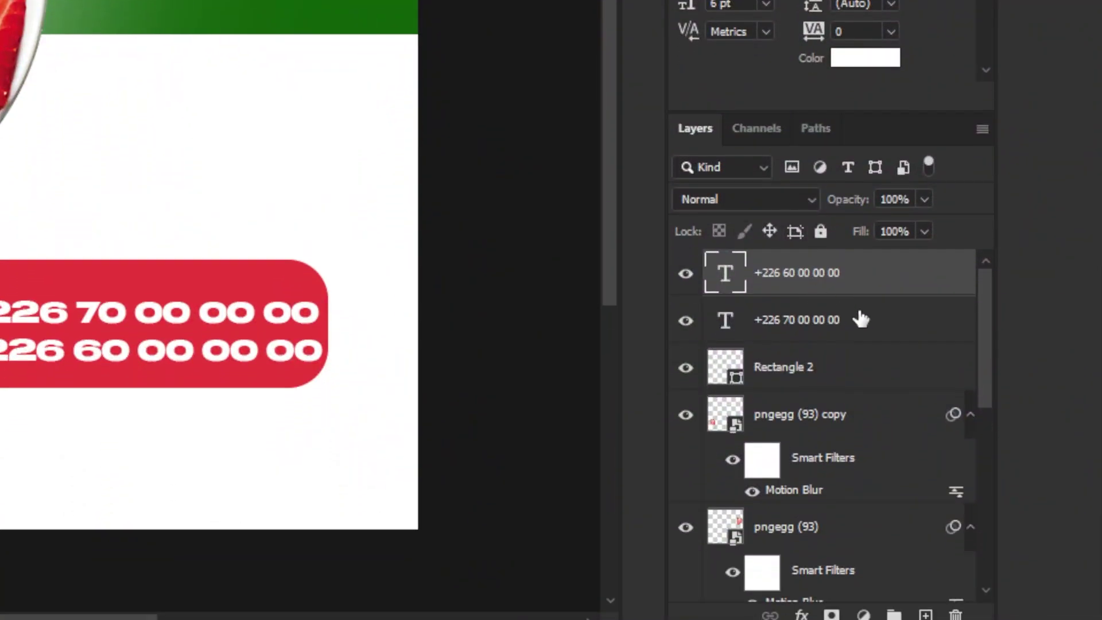
Scale both phone-number lines down together to about 5.3 pt, leaving side margins inside the red rounded rectangle
left_click(861, 319, "shift")
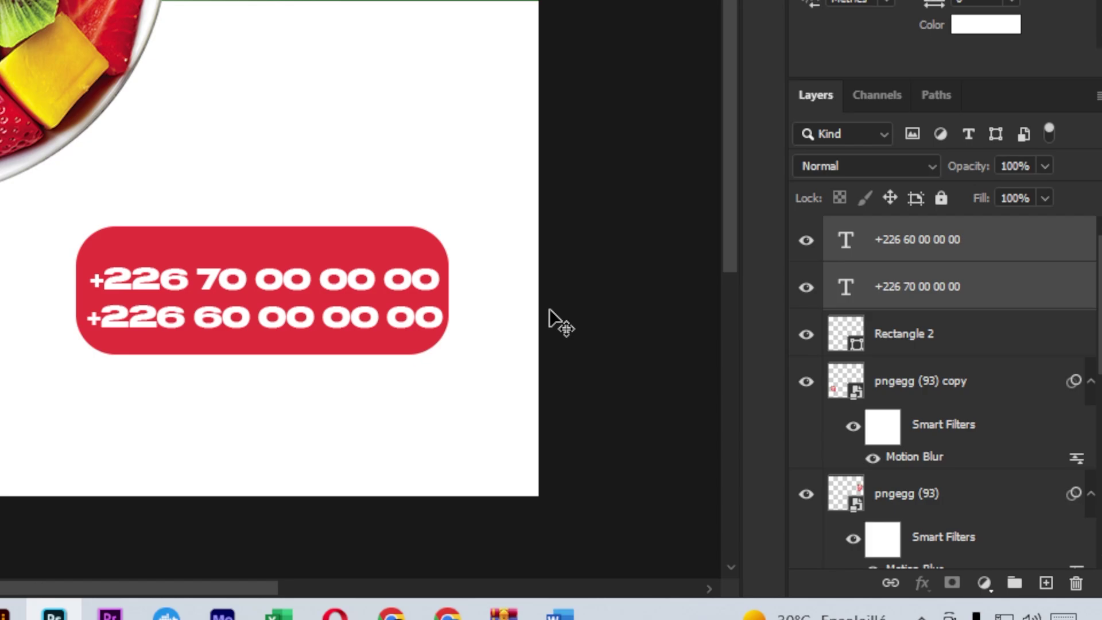
key("ctrl+t")
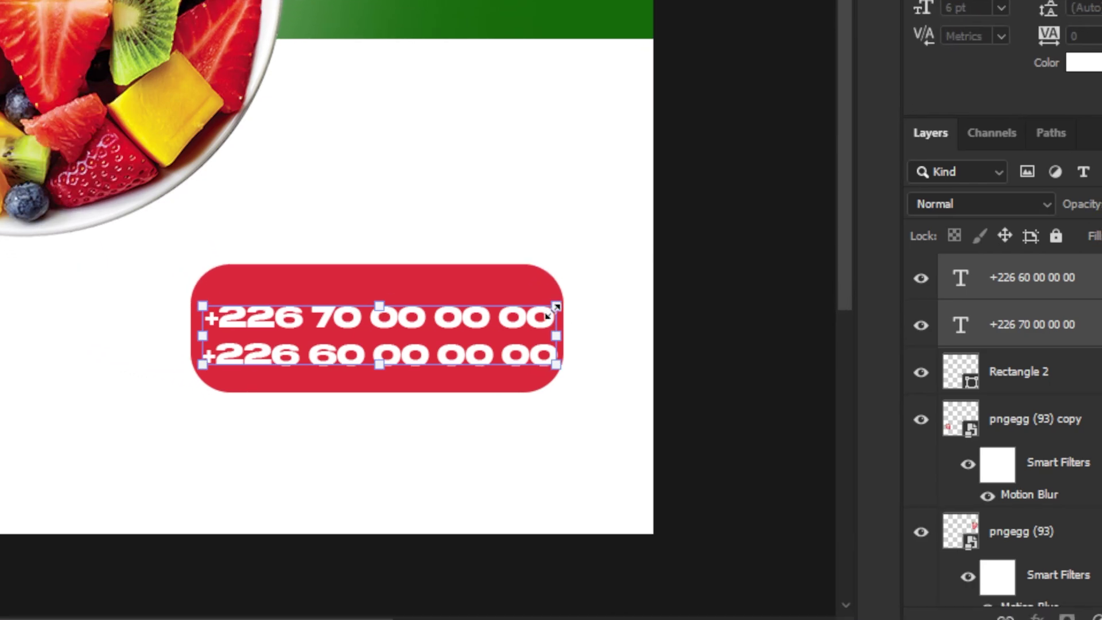
left_click_drag(552, 310, 543, 314)
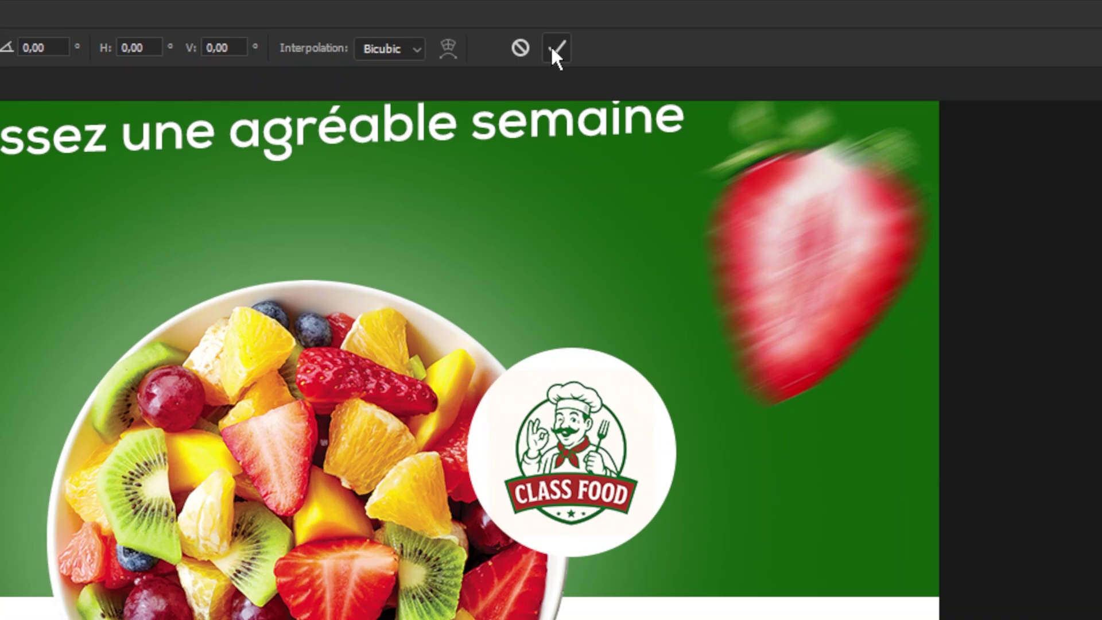
left_click(557, 48)
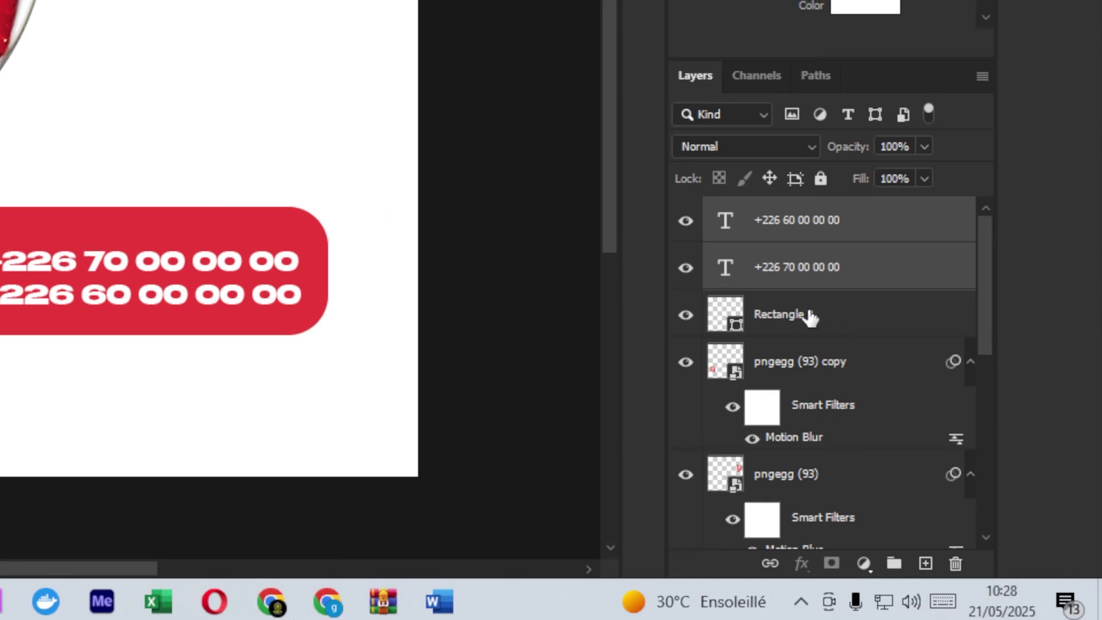
Group the two phone-number text layers and center the group vertically on the red rounded rectangle
left_click(809, 311, "shift")
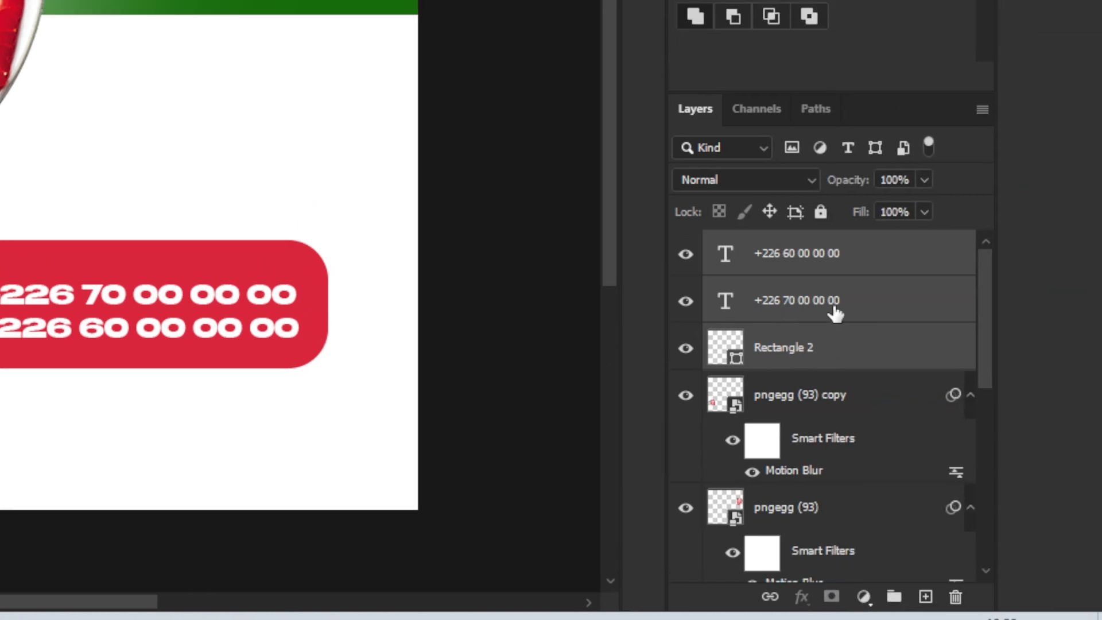
left_click(839, 318)
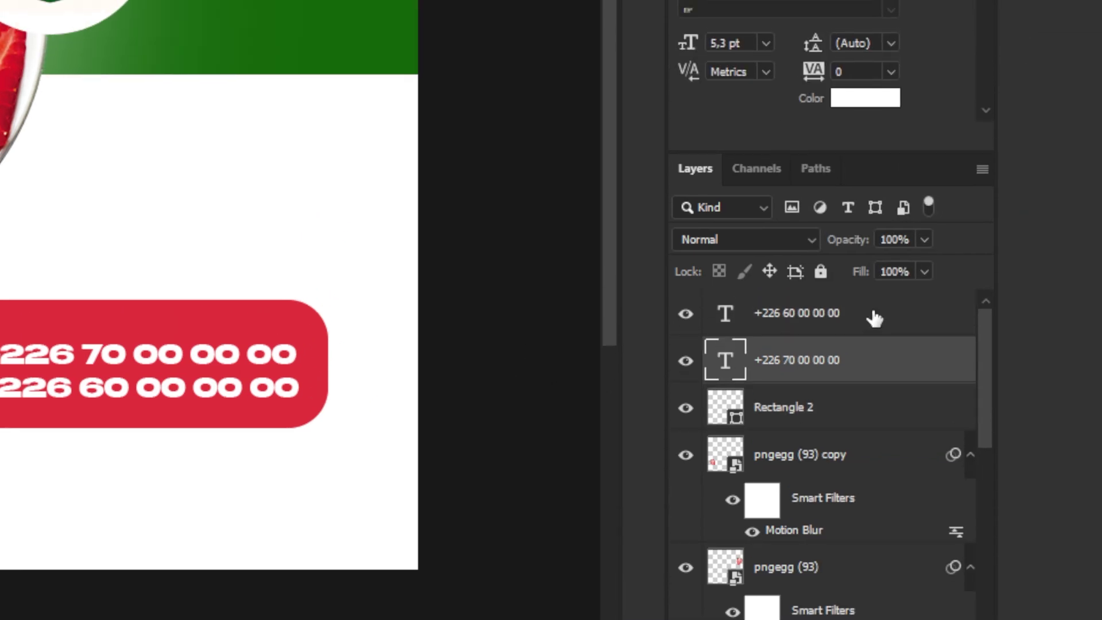
left_click(873, 265, "shift")
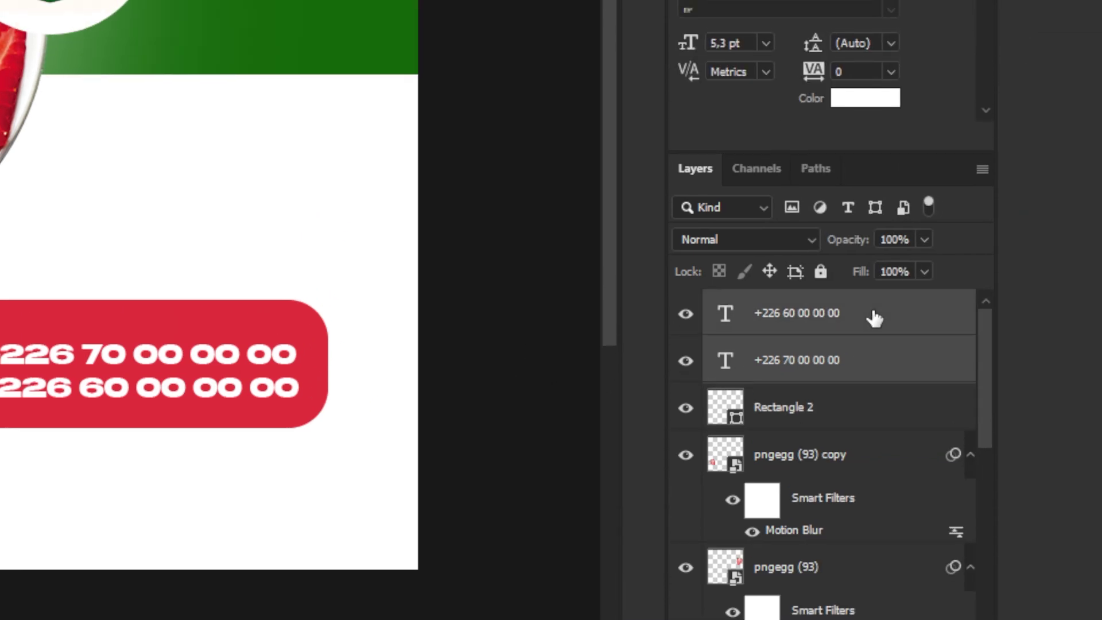
key("ctrl+g")
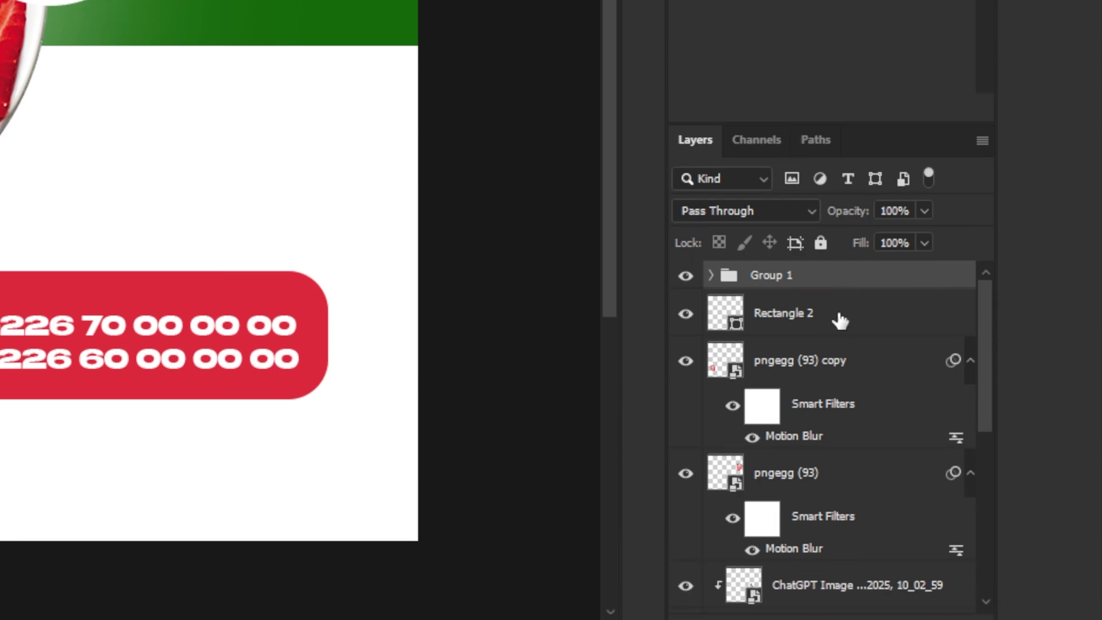
left_click(839, 319)
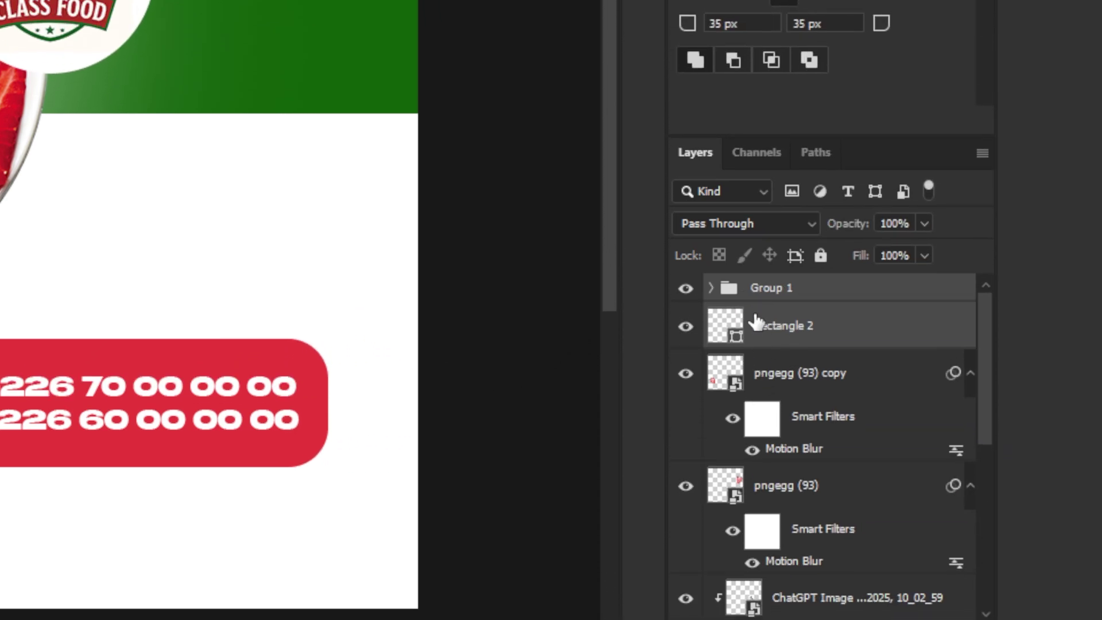
Skew the red rectangle and its phone-number group vertically by -1.78° and shift them left, farther from the poster's right edge
key("ctrl+t")
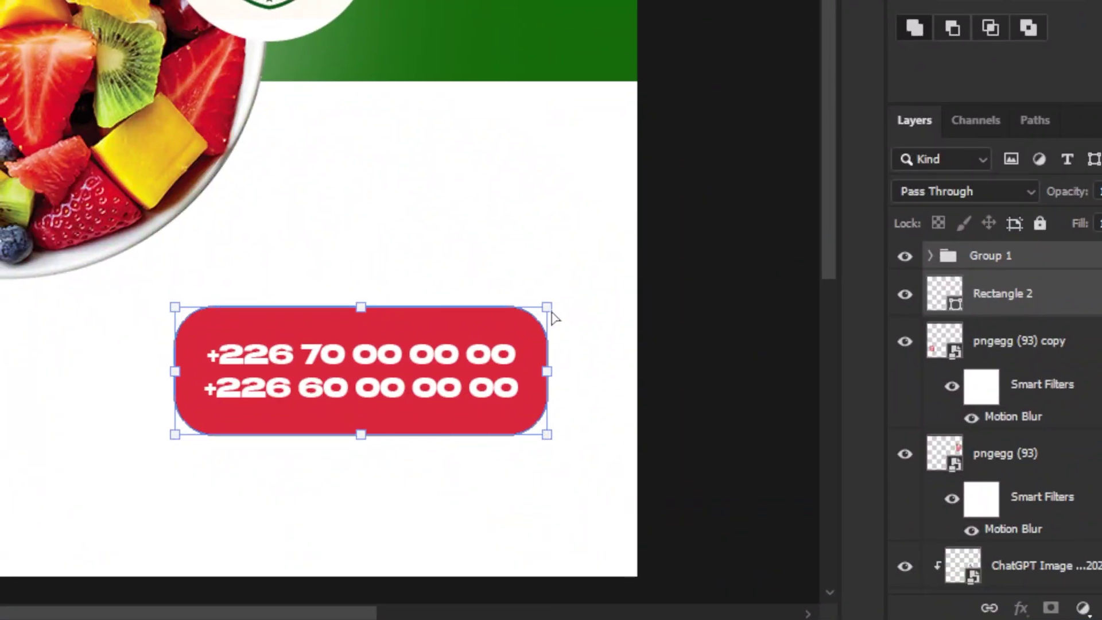
left_click_drag(553, 317, 550, 303)
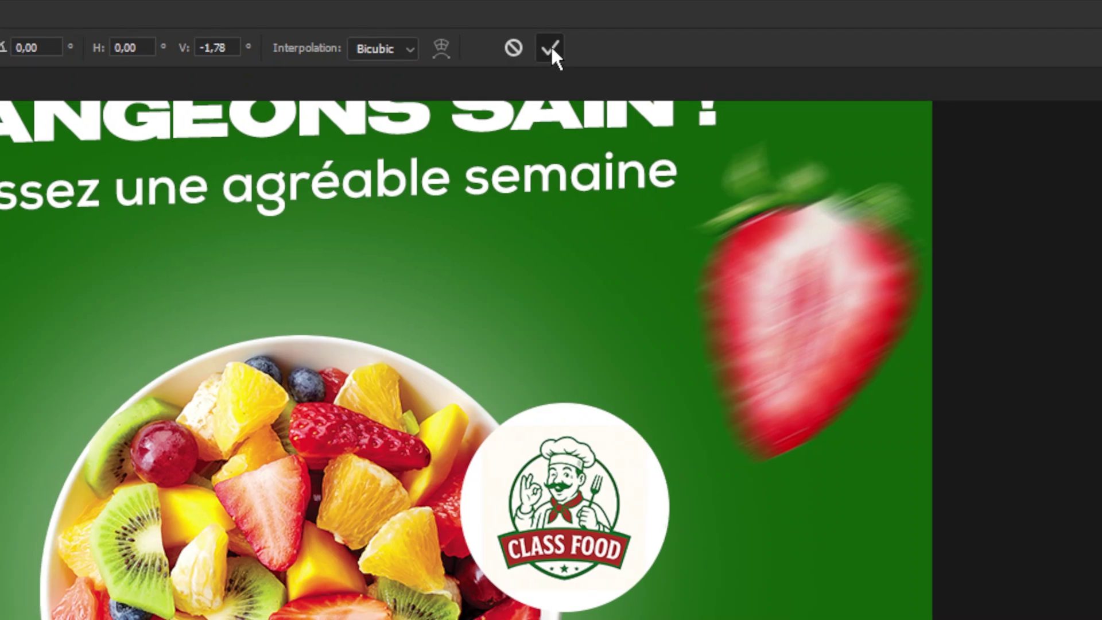
left_click(551, 48)
left_click_drag(551, 310, 549, 313)
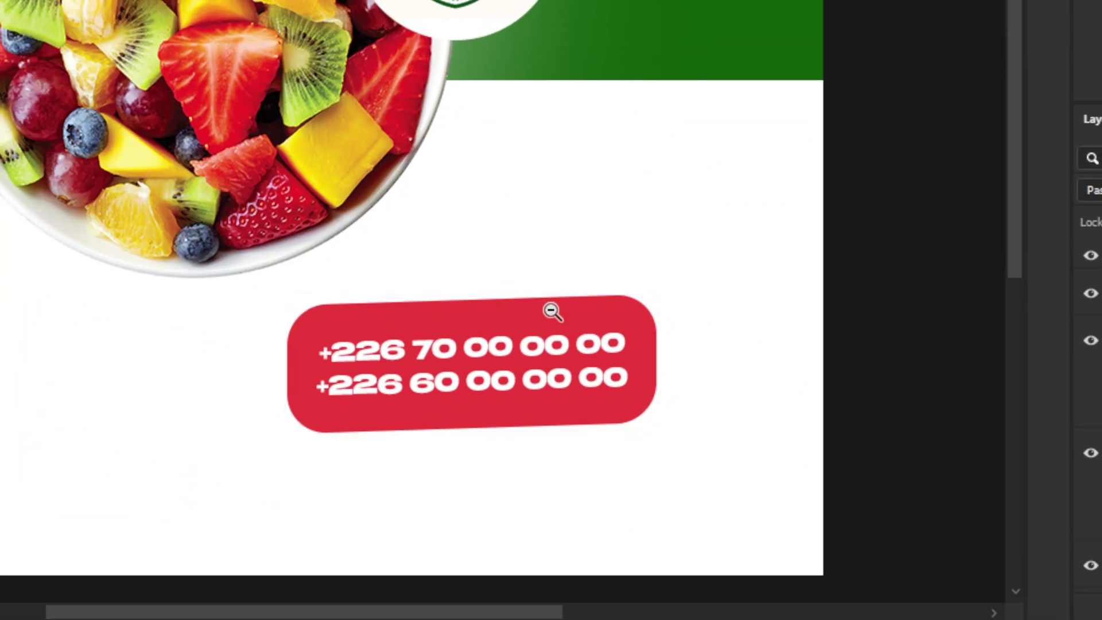
Examine the overall poster layout and the placement of the slanted phone-number button
left_click(489, 270, "ctrl+alt")
left_click_drag(413, 198, 538, 333)
left_click_drag(349, 147, 650, 338)
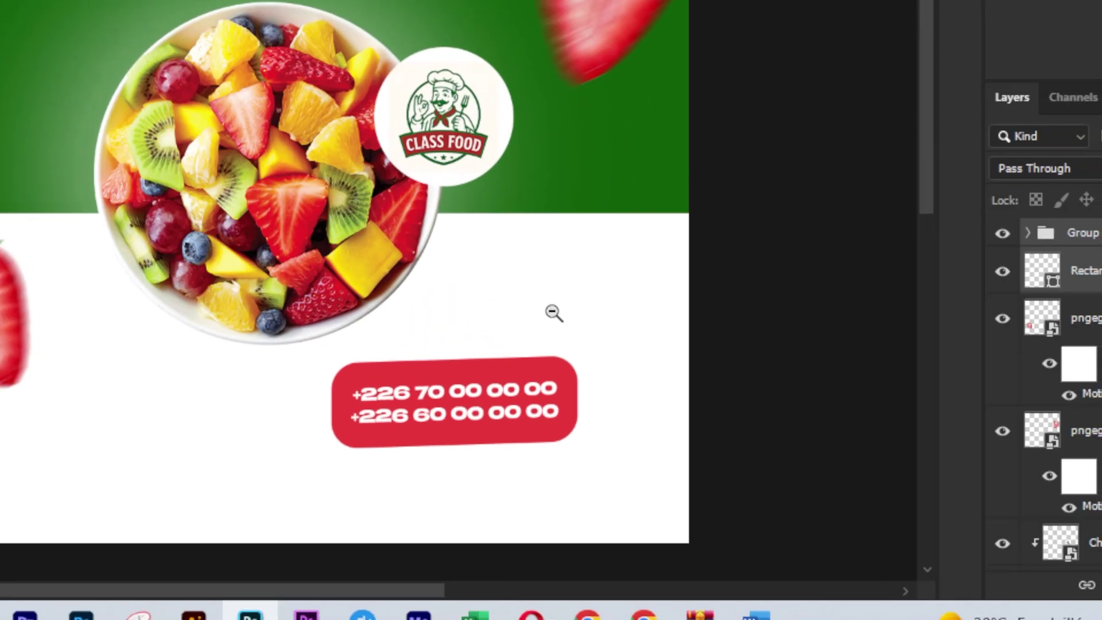
left_click(655, 336, "ctrl+alt")
left_click_drag(258, 144, 631, 385)
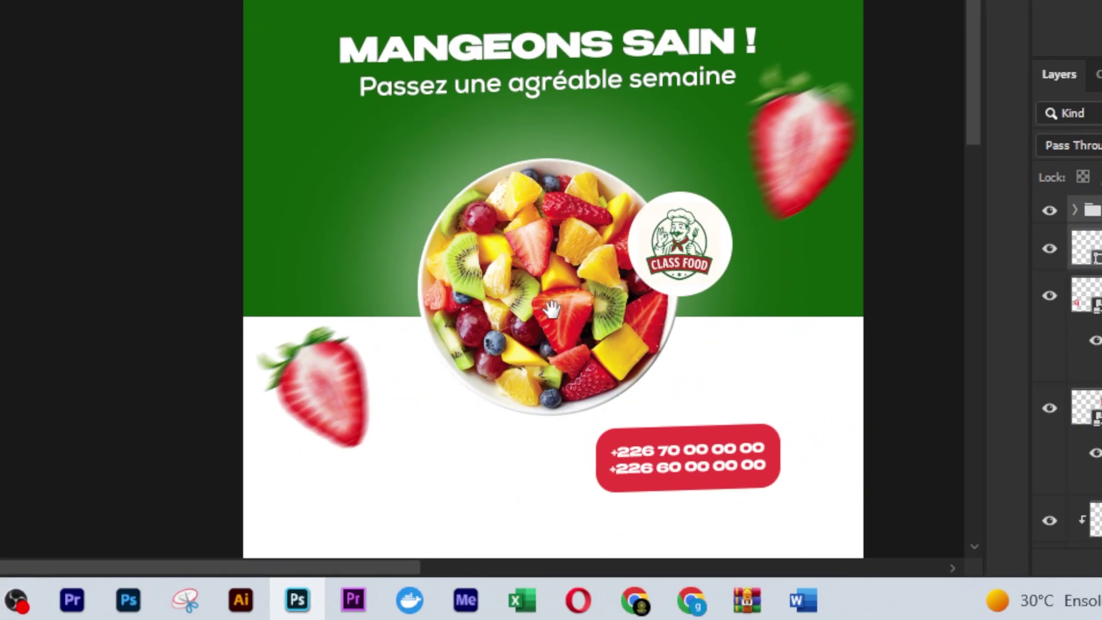
left_click(552, 311, "ctrl")
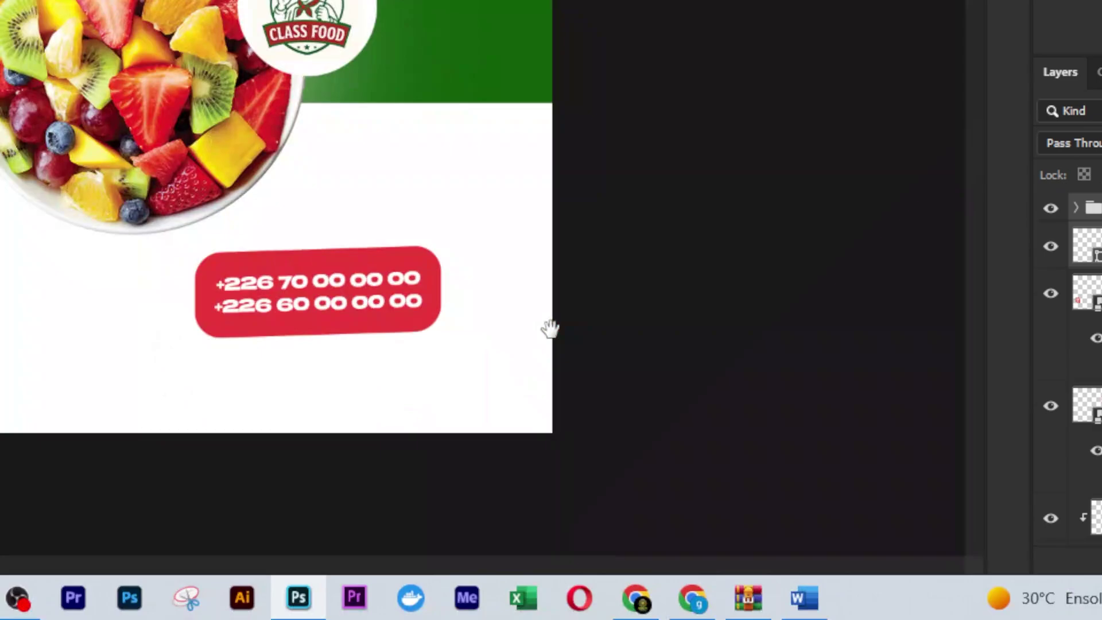
left_click(475, 312, "ctrl")
left_click_drag(475, 312, 571, 322)
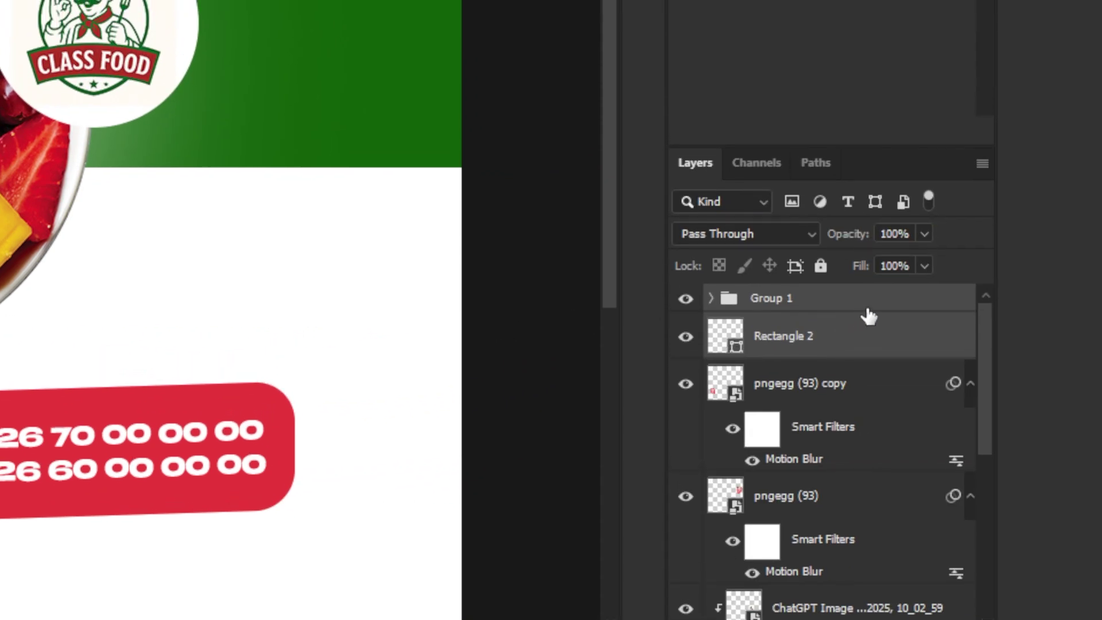
Duplicate the phone-number group and its red rounded rectangle together within the same document
right_click(885, 294)
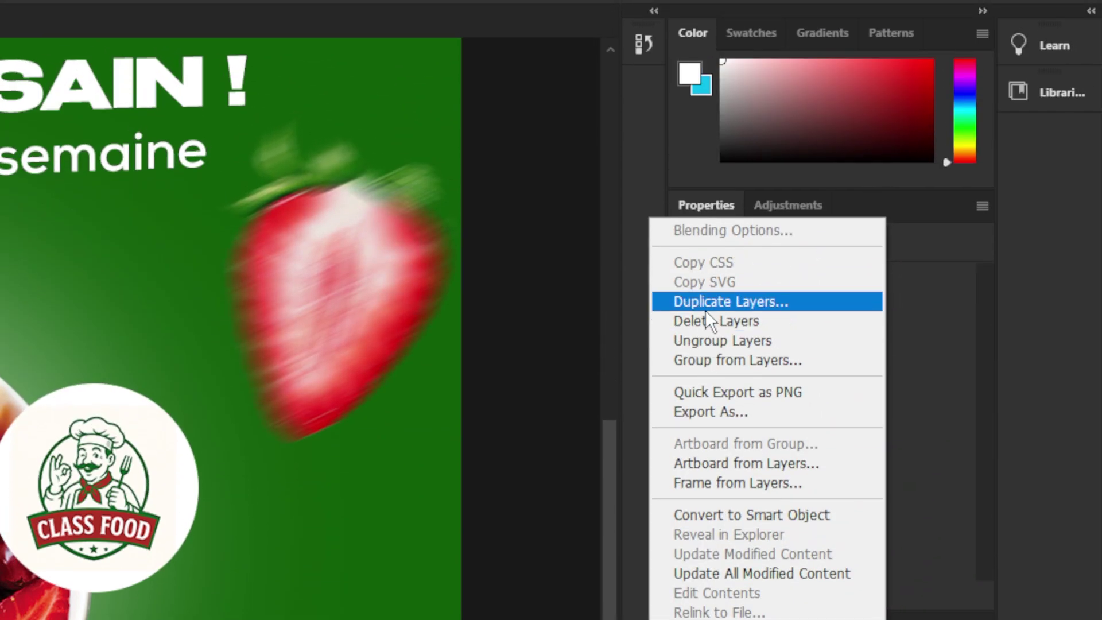
left_click(707, 261)
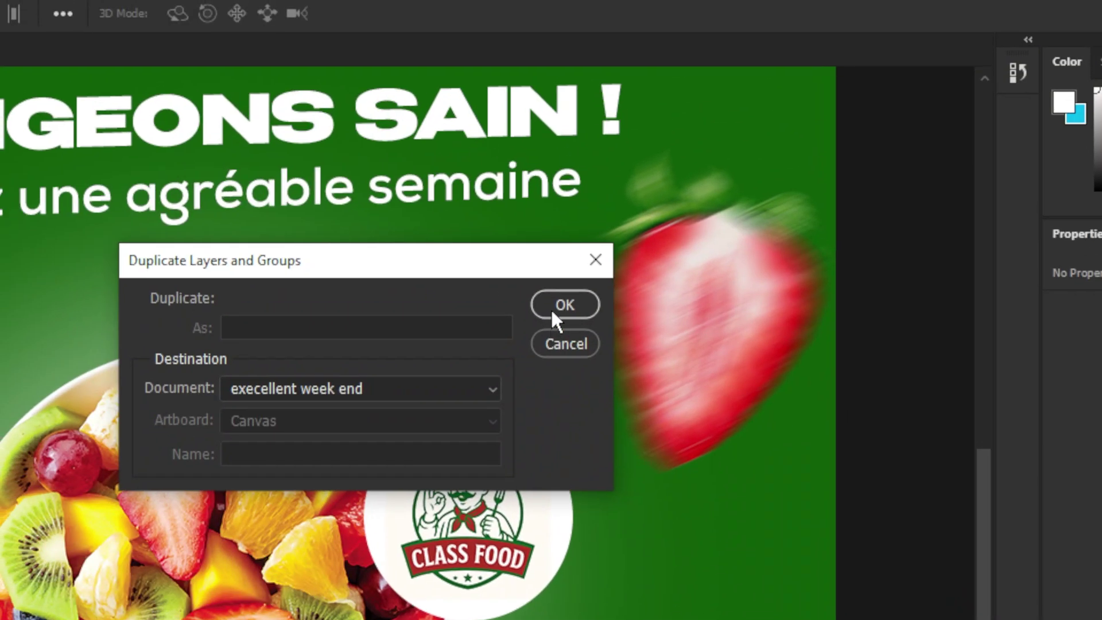
left_click(551, 240)
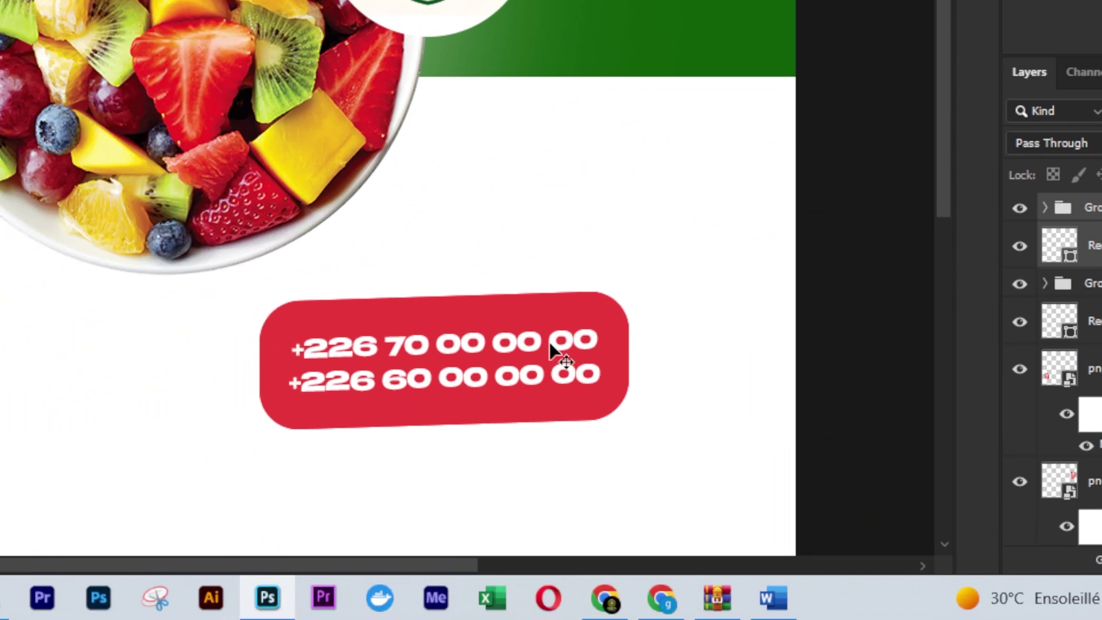
Move the duplicated red phone-number button across from the original, just below the blurred strawberry on the poster's left side
mouse_move(553, 351)
left_mouse_down()
mouse_move(406, 335)
mouse_move(55, 339)
mouse_move(567, 363)
mouse_move(531, 360)
mouse_move(550, 350)
left_mouse_up()
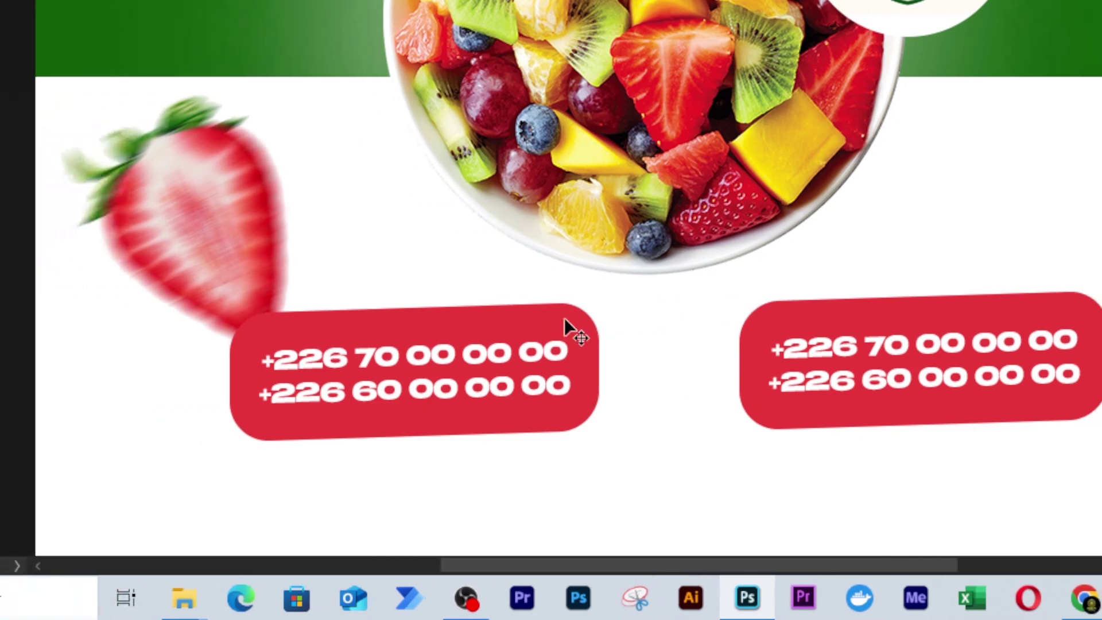
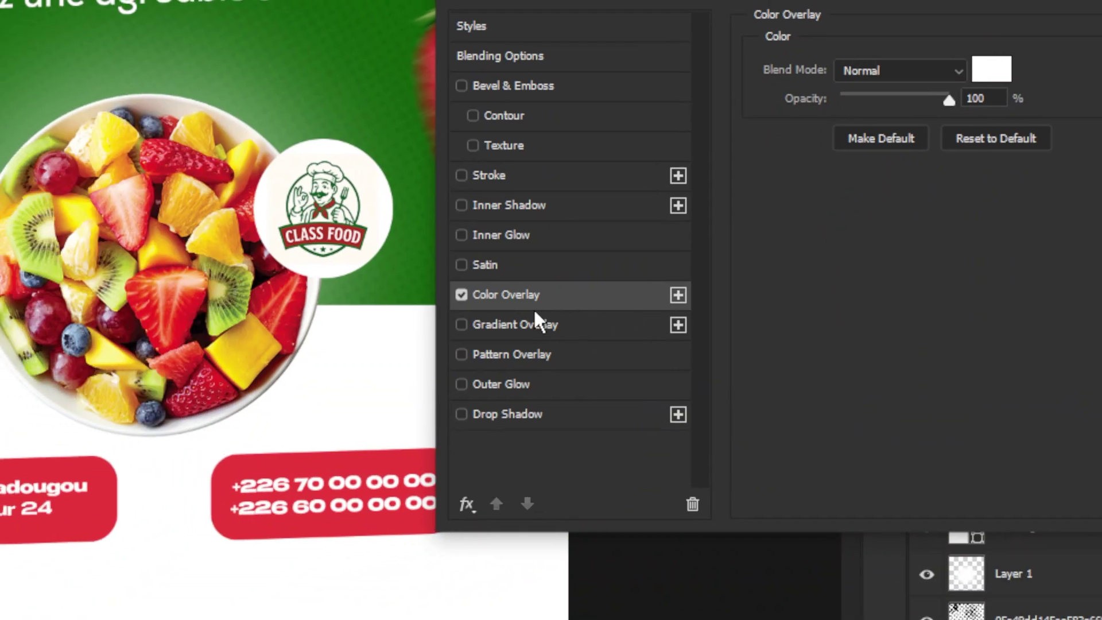
Replace the "Mangeons sain !" headline's Color Overlay with a linear 90° Gradient Overlay and open its gradient for editing
left_click(321, 525)
left_click(559, 319)
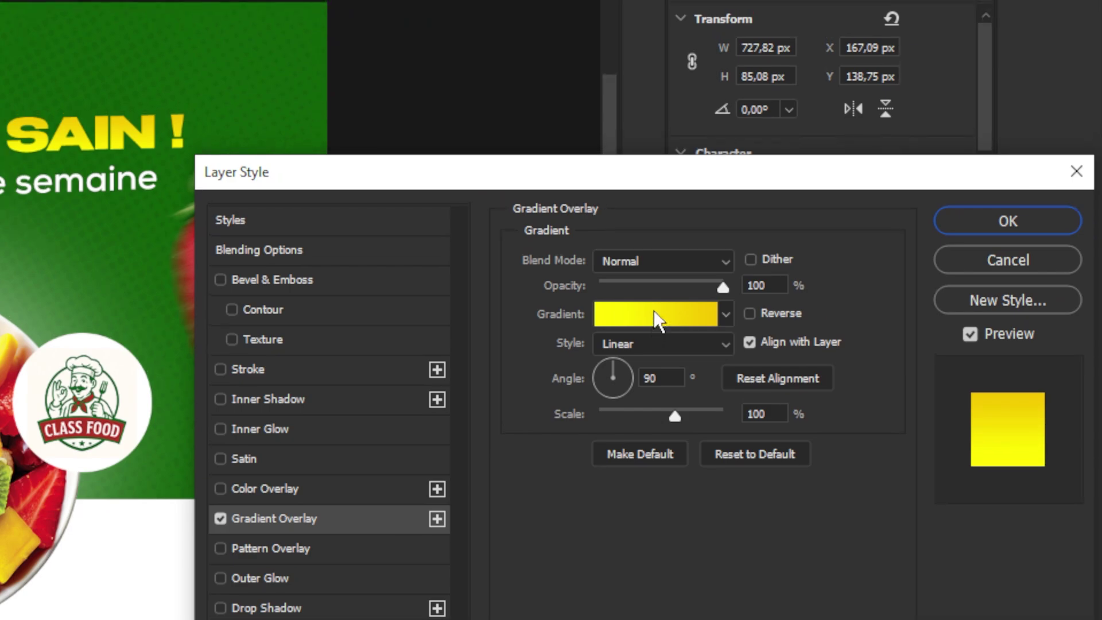
left_click(656, 318)
left_click_drag(583, 315, 762, 300)
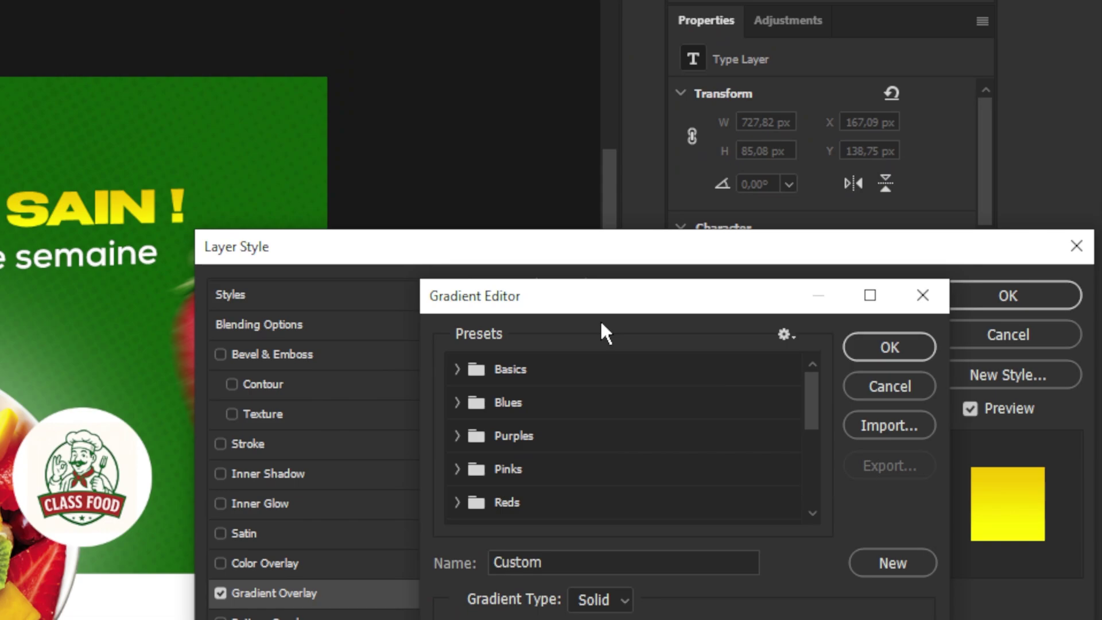
left_click_drag(600, 319, 680, 504)
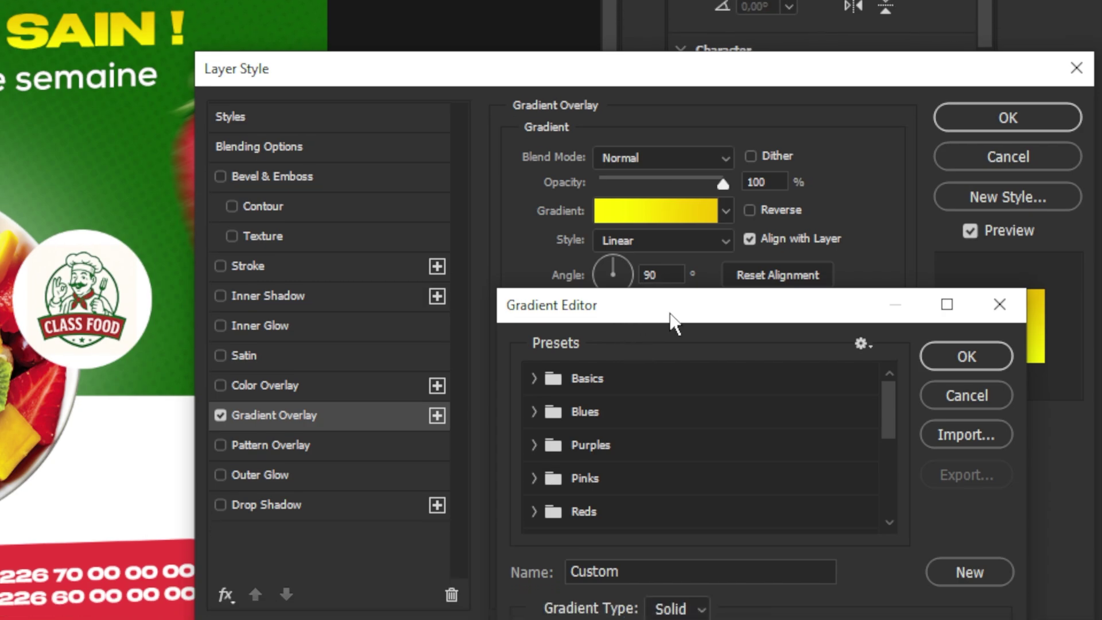
left_click_drag(671, 316, 687, 127)
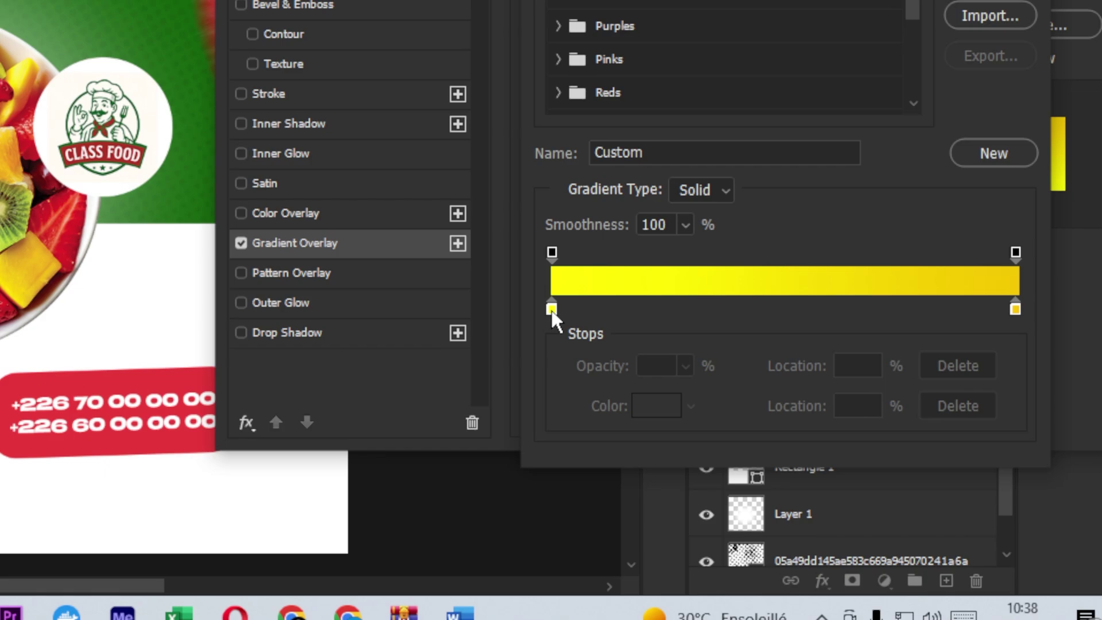
Set the headline gradient to run from bright yellow to golden yellow #f4c500 and accept the gradient
left_click(550, 309)
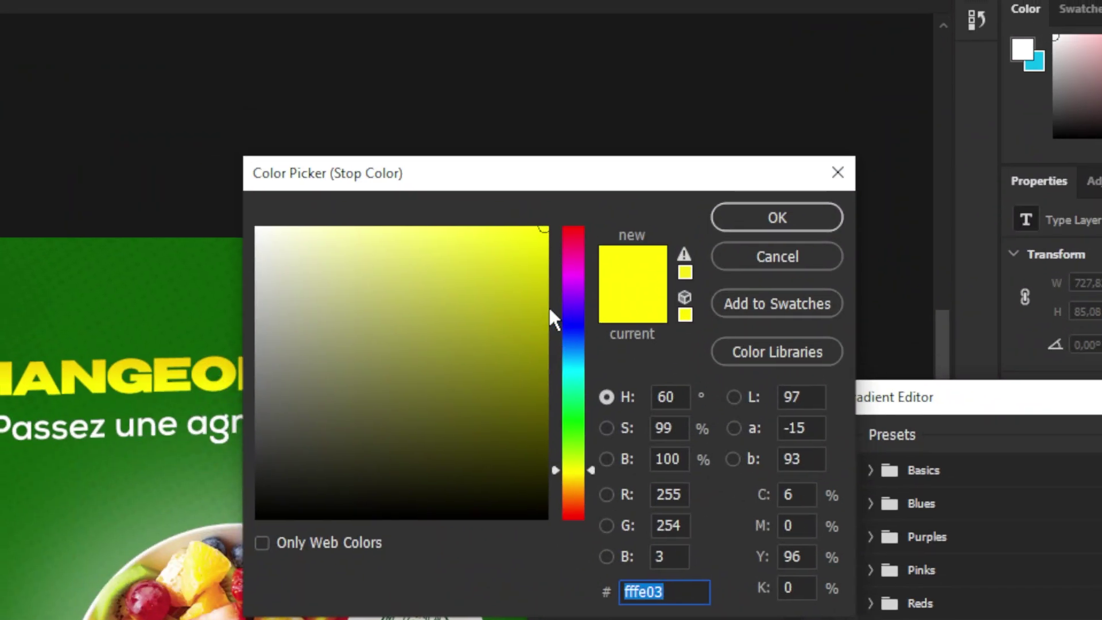
left_click(554, 297)
left_click_drag(554, 297, 574, 265)
left_click(753, 256)
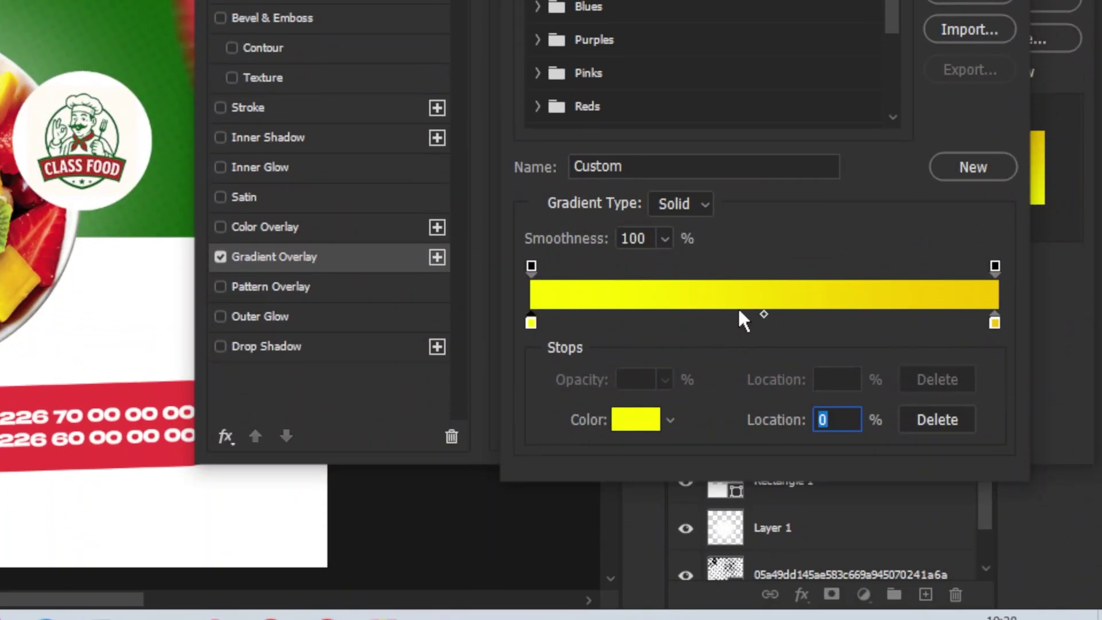
left_click(994, 309)
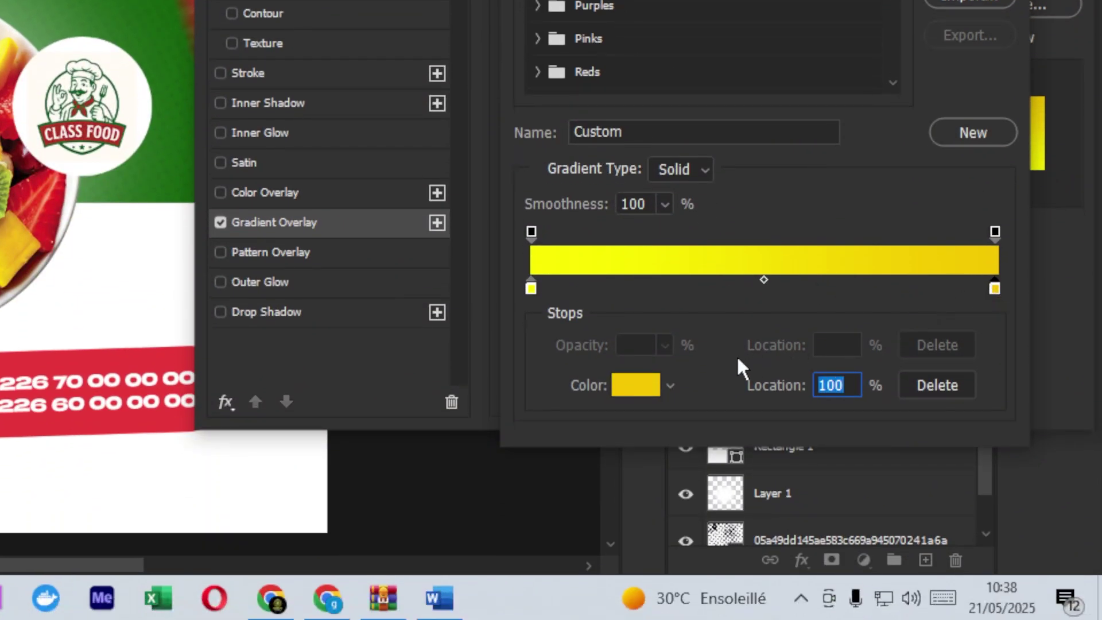
left_click(644, 382)
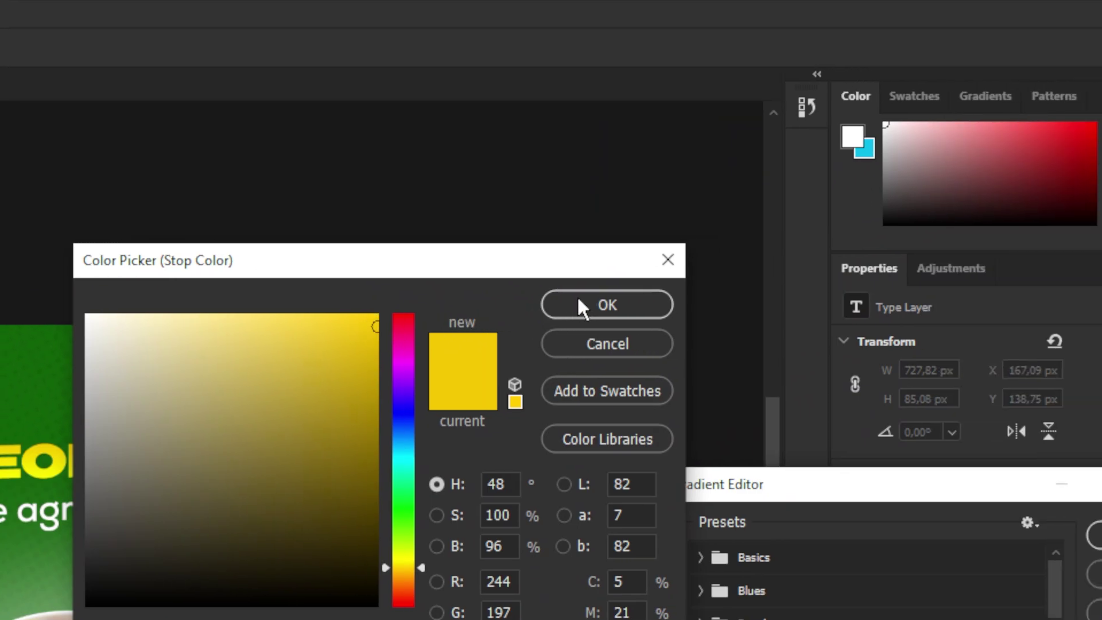
left_click(755, 293)
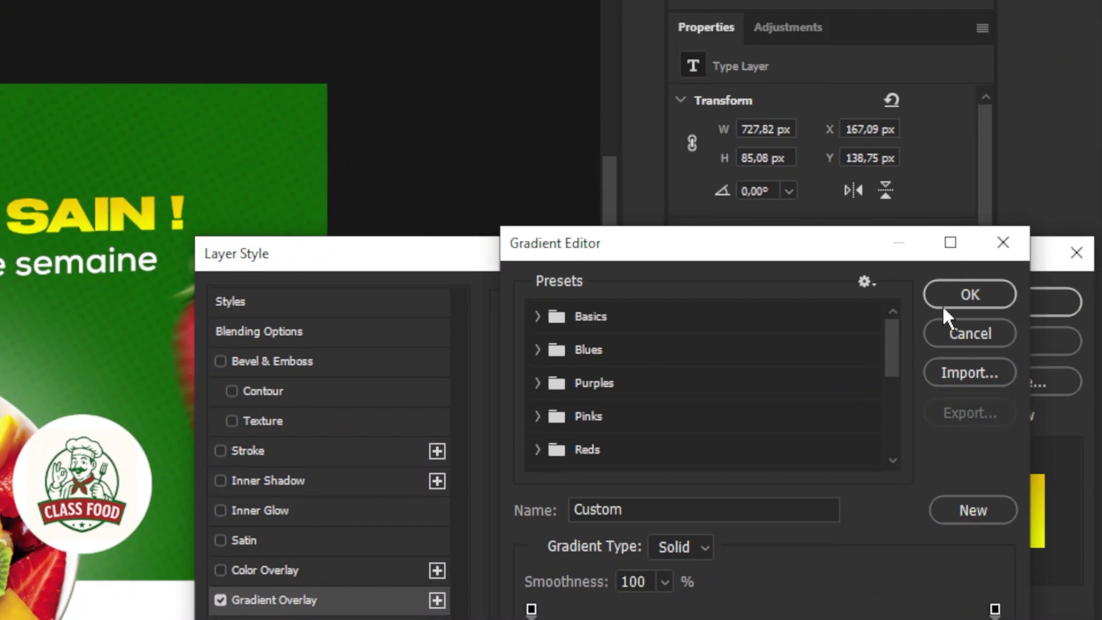
left_click(944, 298)
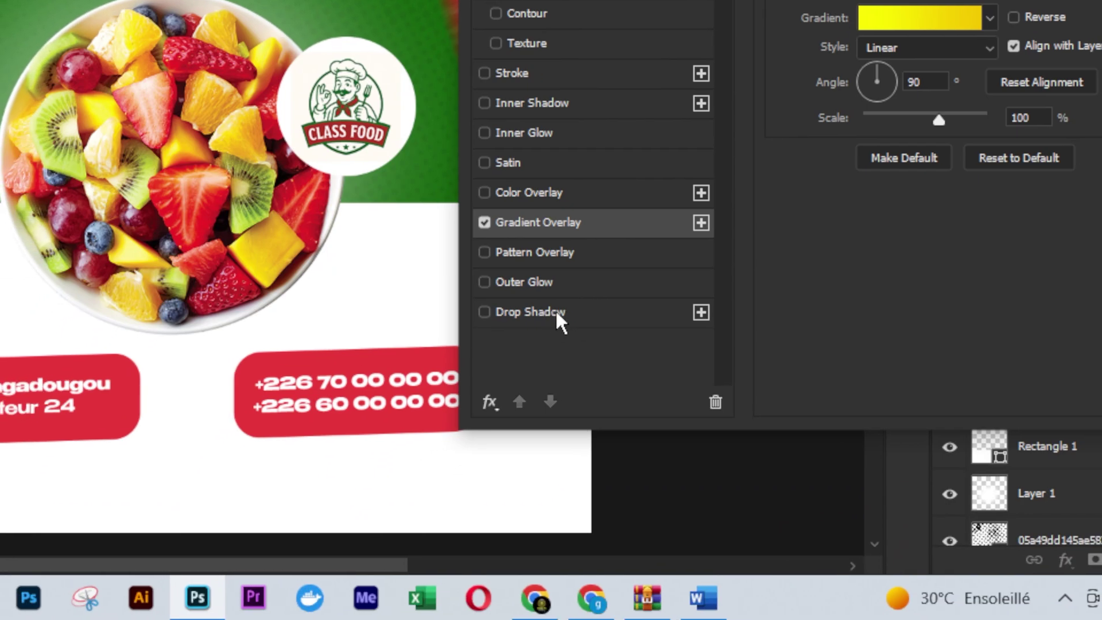
Add a Multiply drop shadow to the headline with 21% opacity, a 116° angle and 4 px distance
left_click(584, 313)
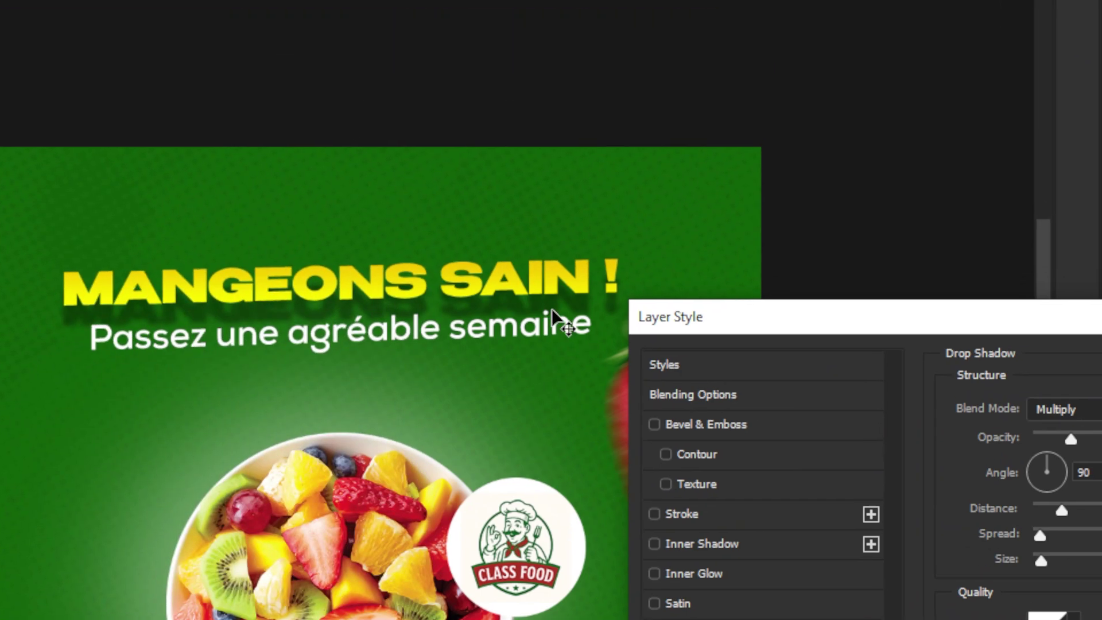
mouse_move(552, 310)
left_mouse_down()
mouse_move(553, 296)
mouse_move(552, 307)
left_mouse_up()
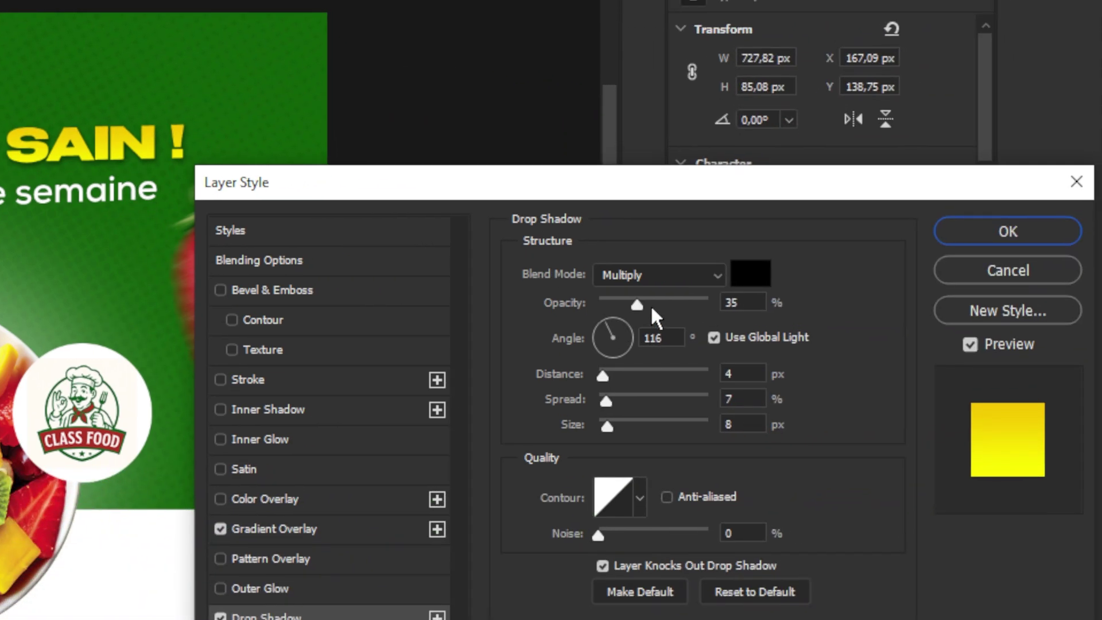
mouse_move(635, 304)
left_mouse_down()
mouse_move(605, 305)
mouse_move(621, 304)
left_mouse_up()
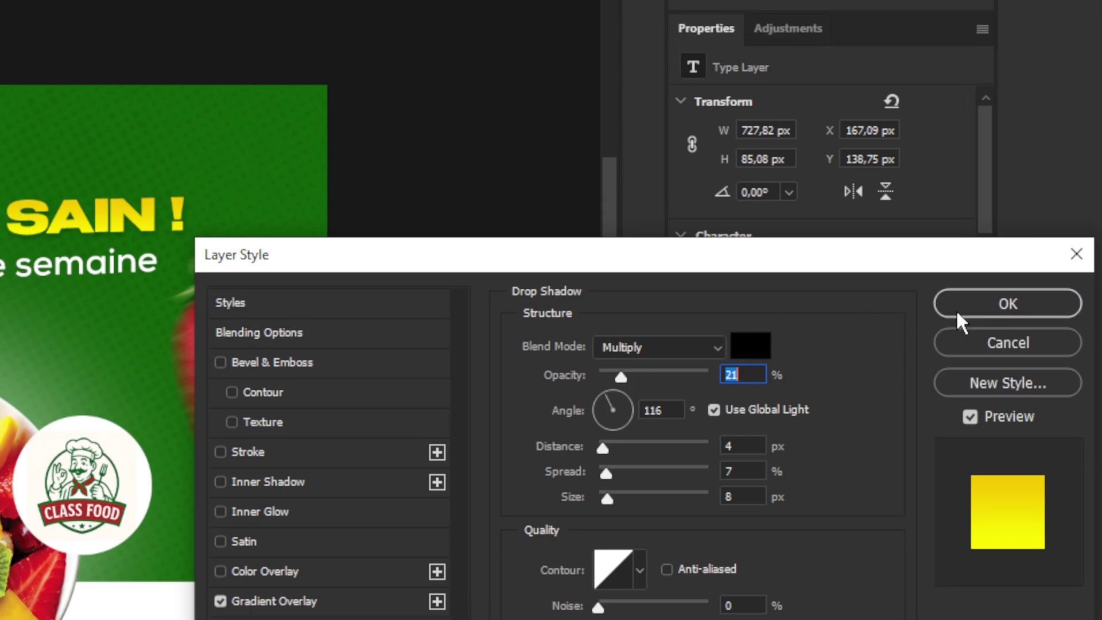
left_click(957, 310)
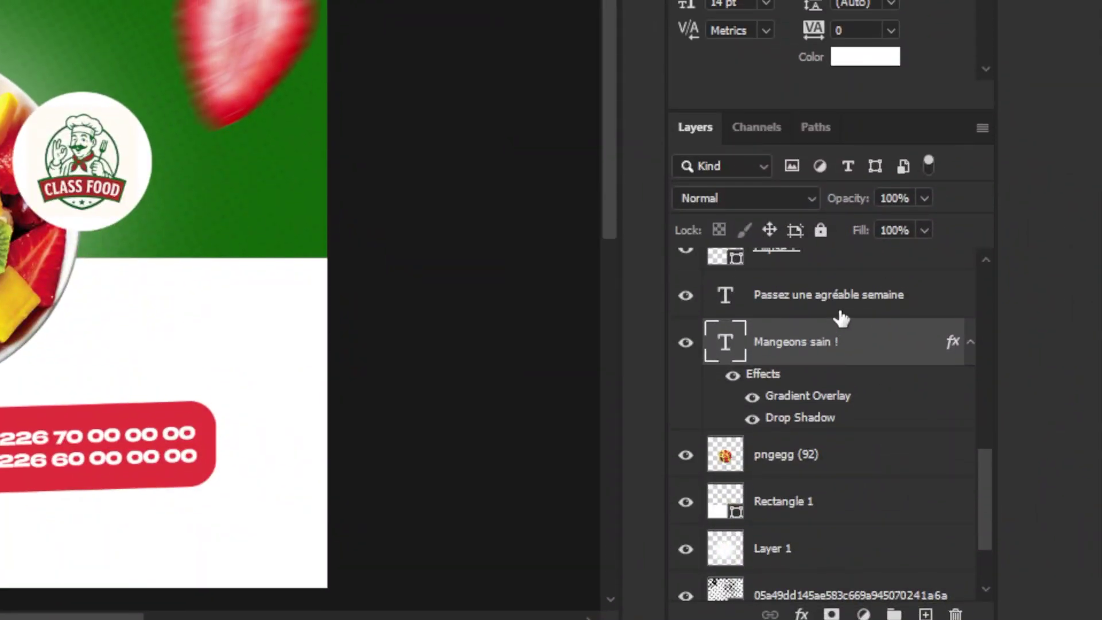
Give the "Passez une agréable semaine" text layer the same drop shadow, with 21% opacity and 4 px distance
left_click(839, 315)
right_click(838, 317)
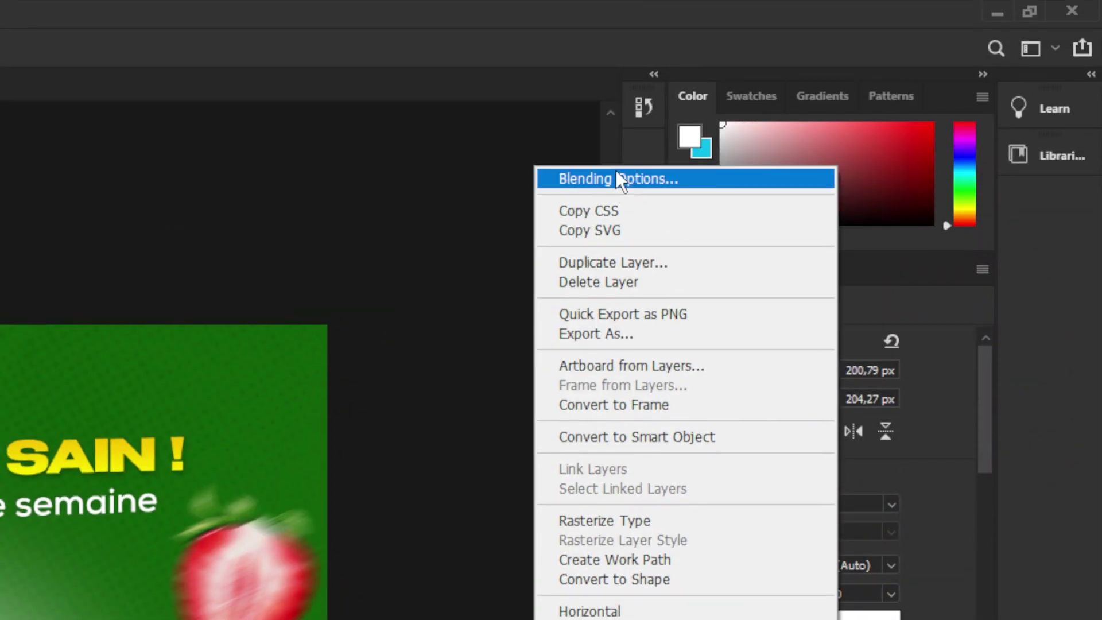
left_click(620, 1)
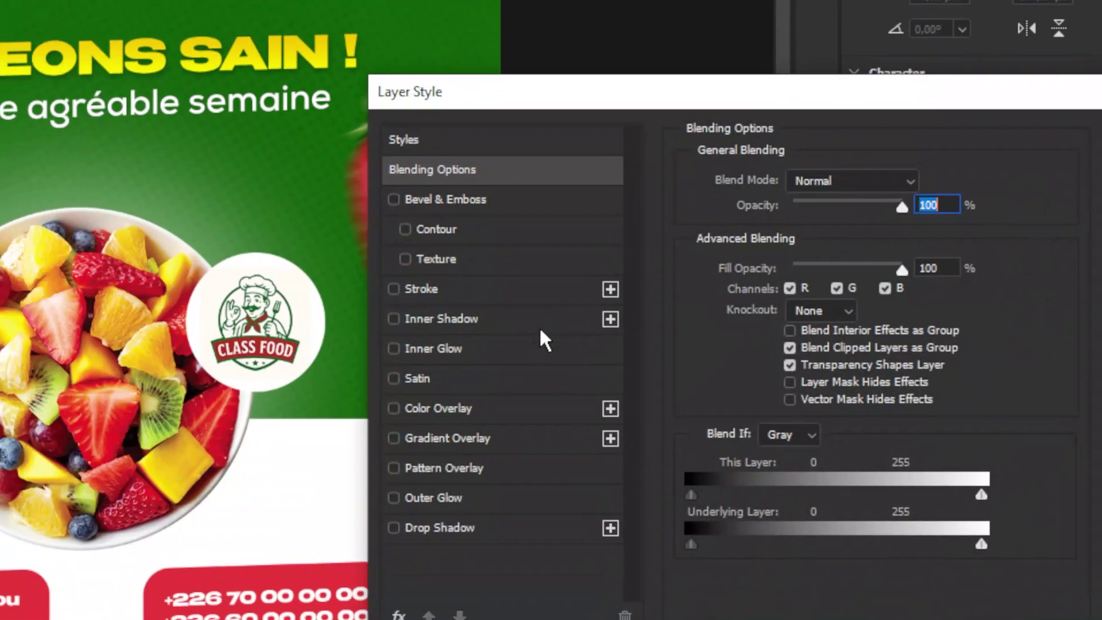
left_click(462, 527)
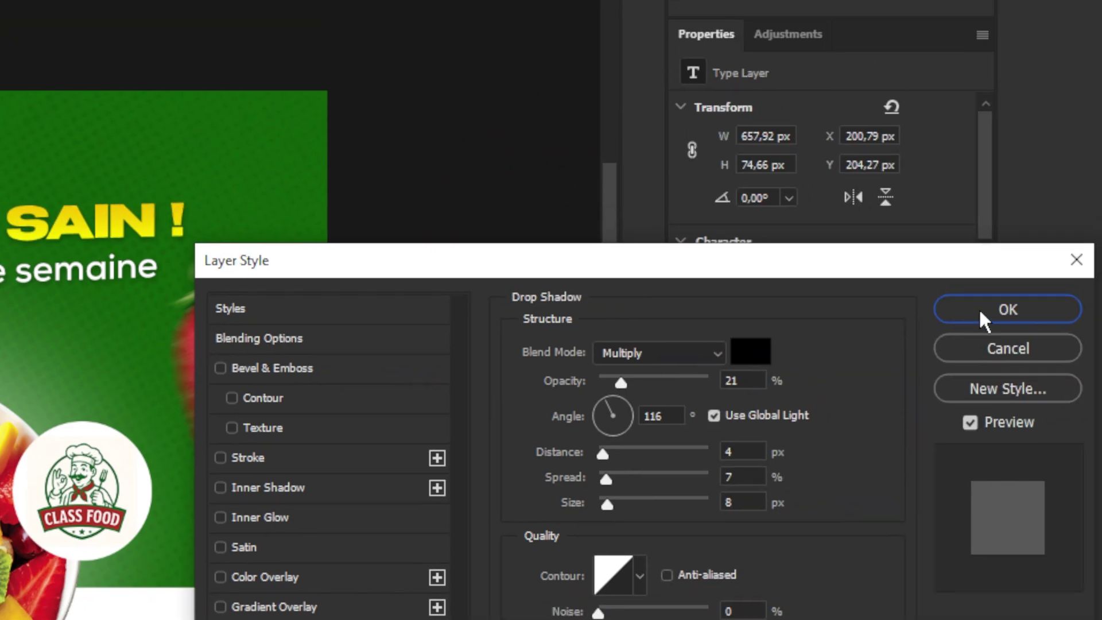
left_click(979, 315)
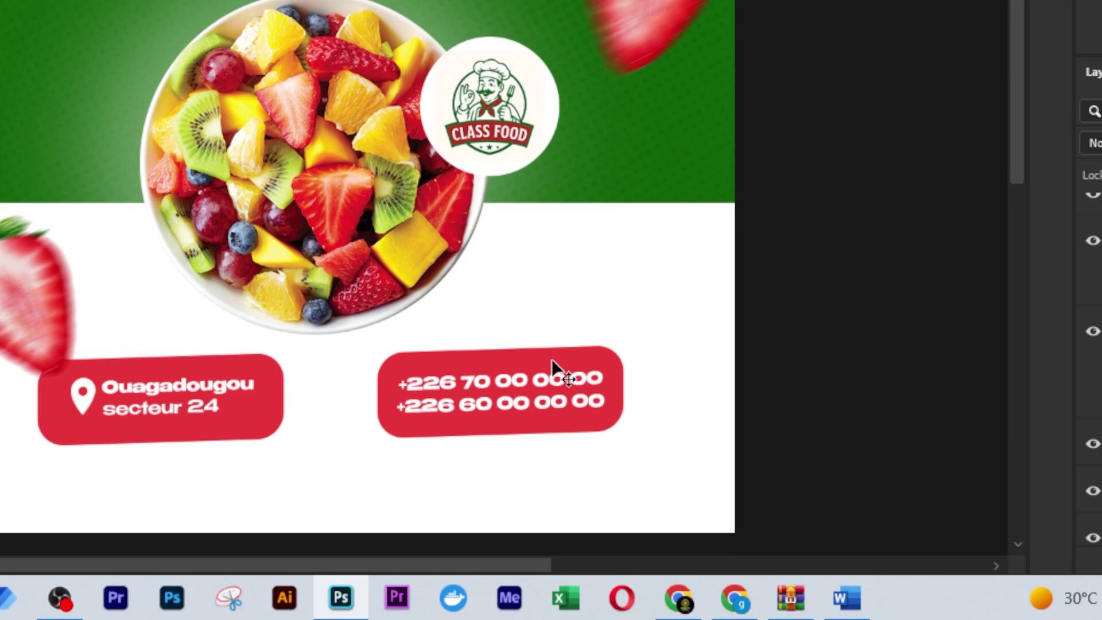
Add a Gradient Overlay to the phone-number rectangle, open its gradient for editing and browse the Reds presets
left_click(552, 360)
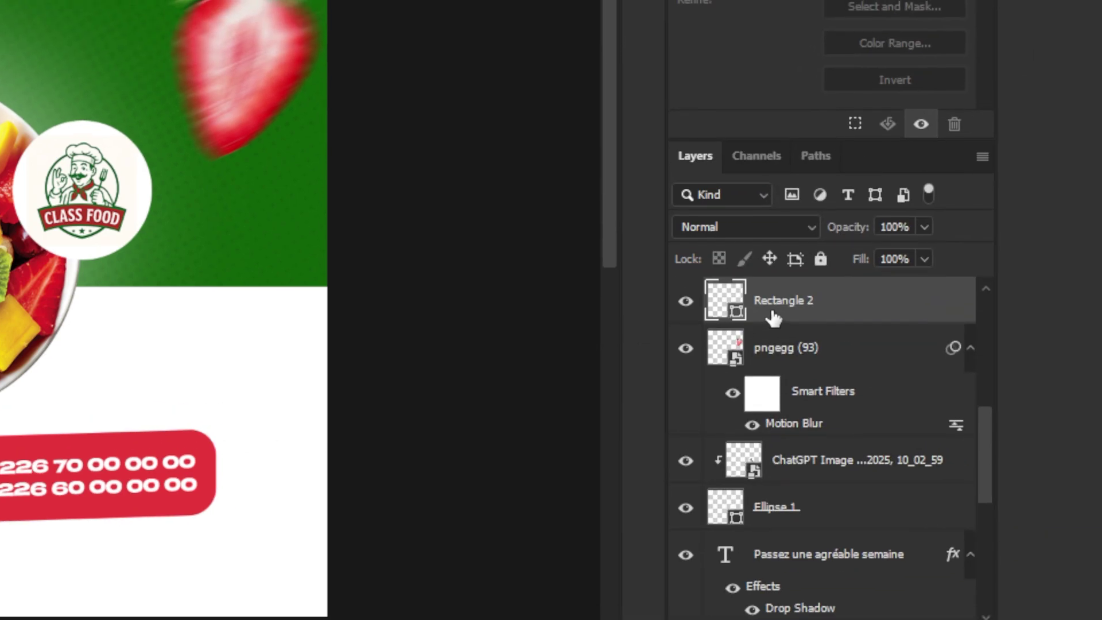
right_click(770, 306)
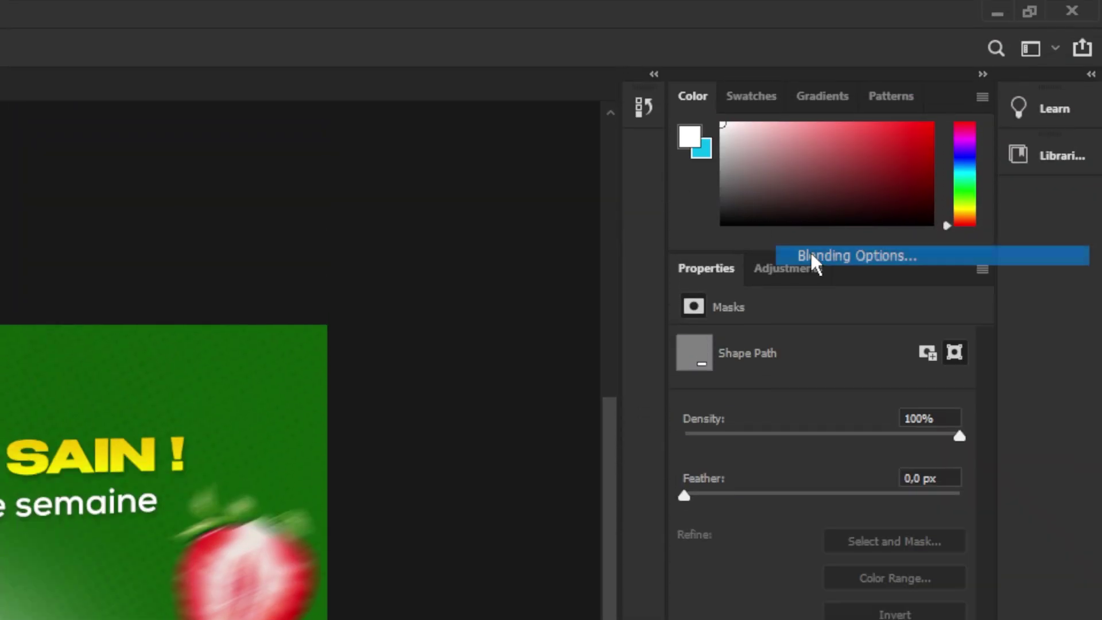
left_click(811, 256)
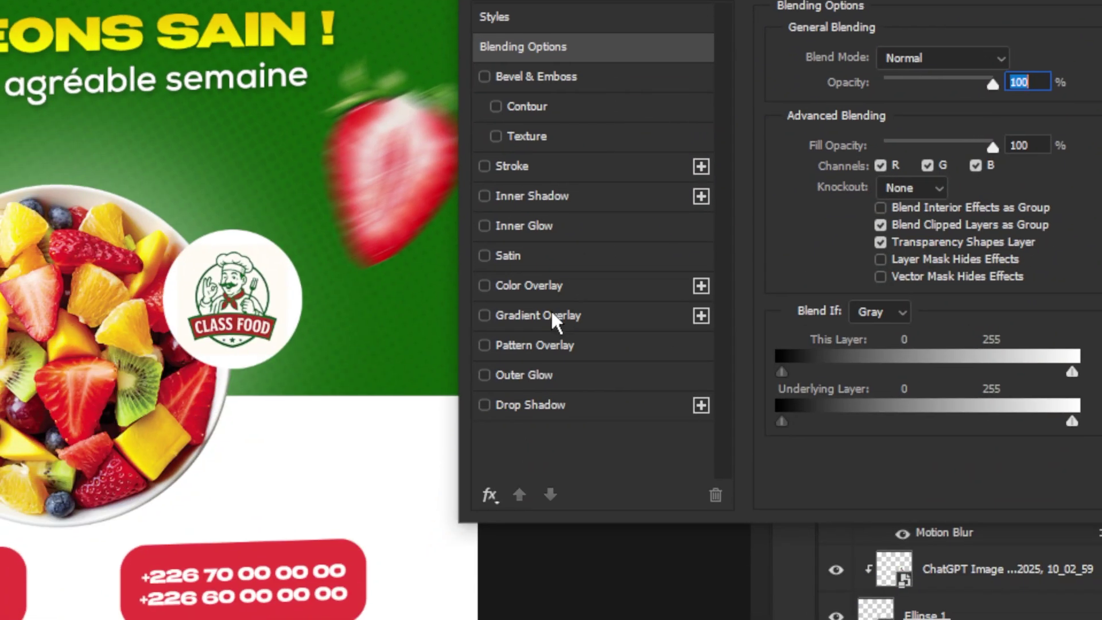
left_click(552, 314)
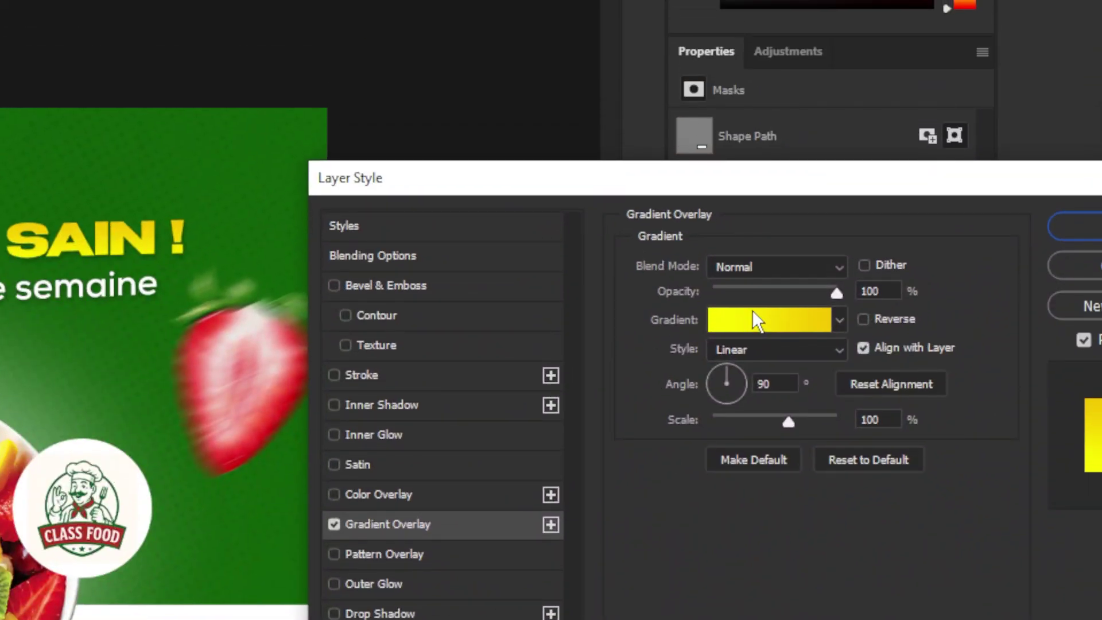
left_click(754, 315)
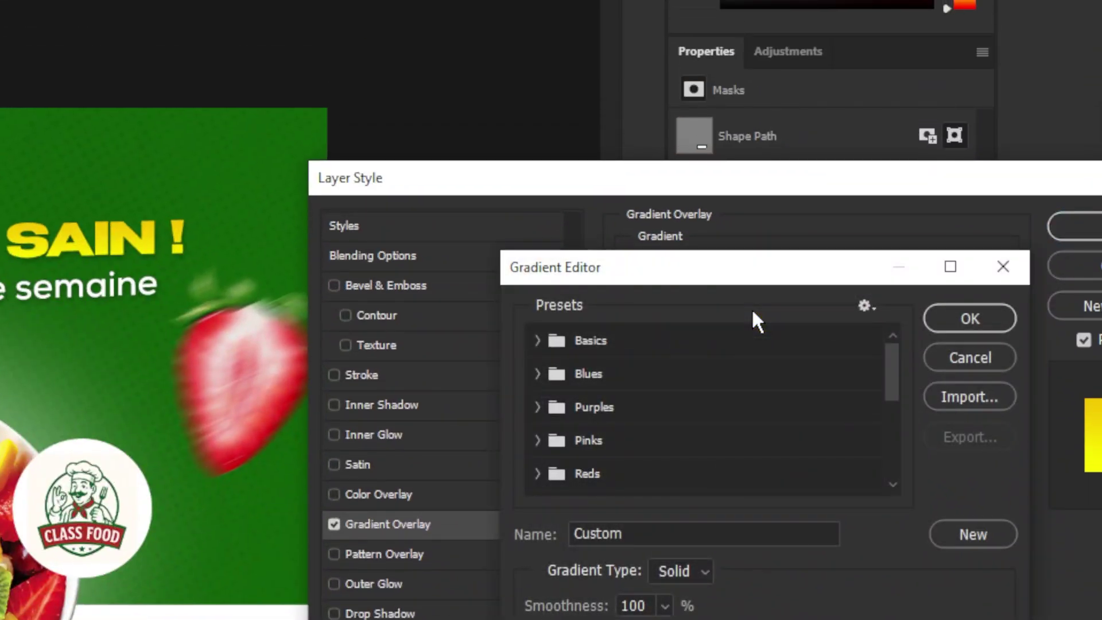
scroll(571, 471, "down", 1)
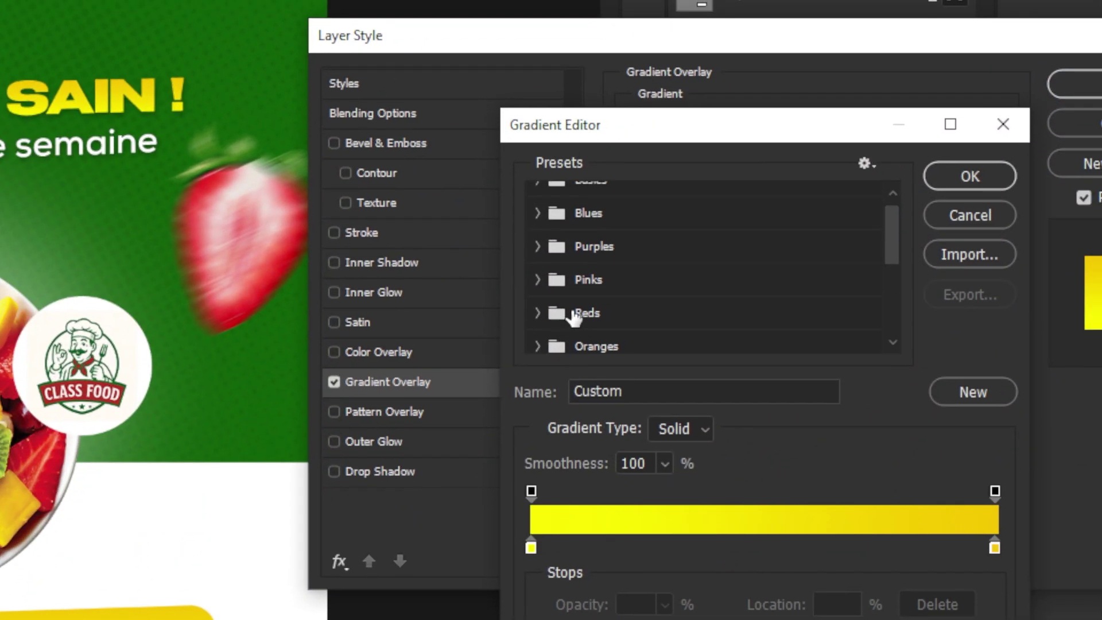
left_click(552, 315)
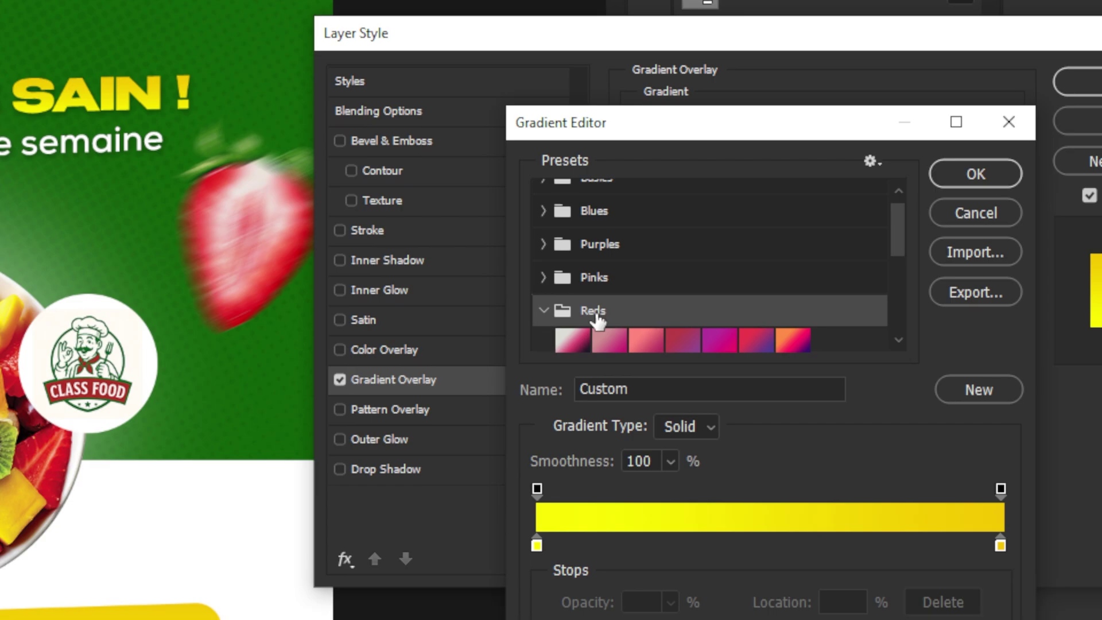
scroll(674, 315, "down", 3)
scroll(675, 318, "up", 1)
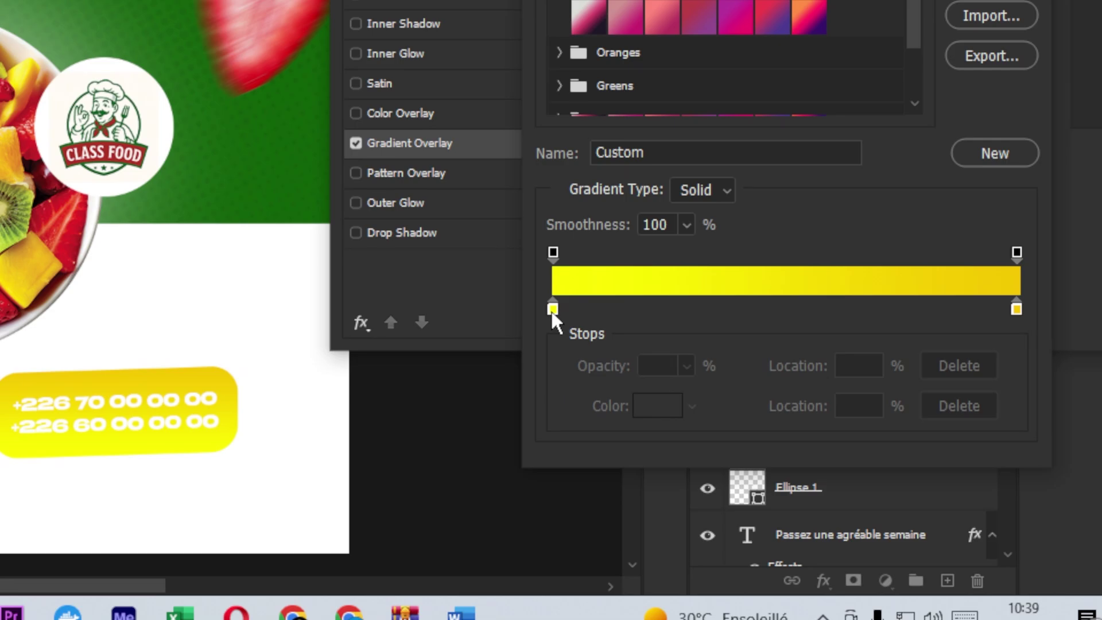
Set the rectangle gradient's start stop to red #e82025, sampled from a strawberry in the fruit bowl
left_click(531, 341)
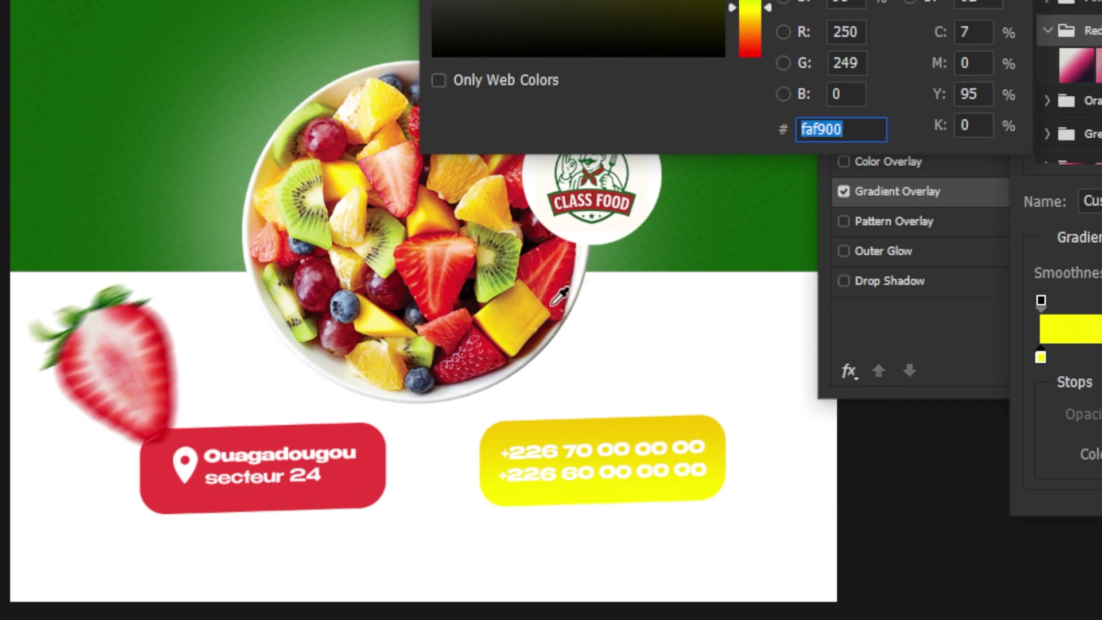
left_click(559, 296)
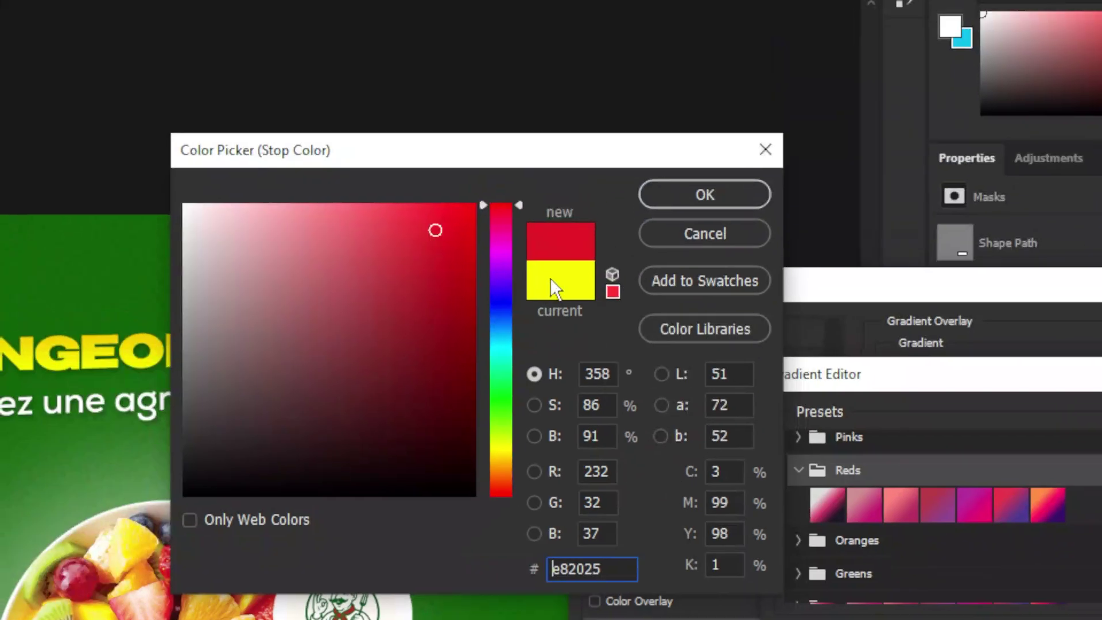
left_click(672, 201)
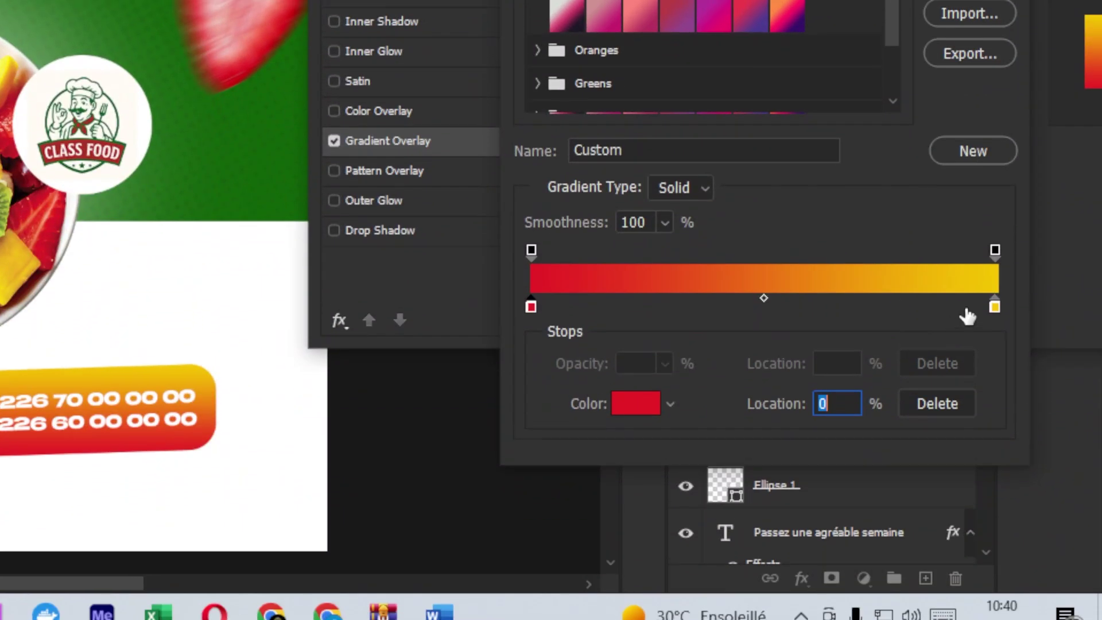
Set the phone-number rectangle gradient's end stop to crimson #da1f4c, sampled from the canvas, and apply the Gradient Overlay
left_click(994, 309)
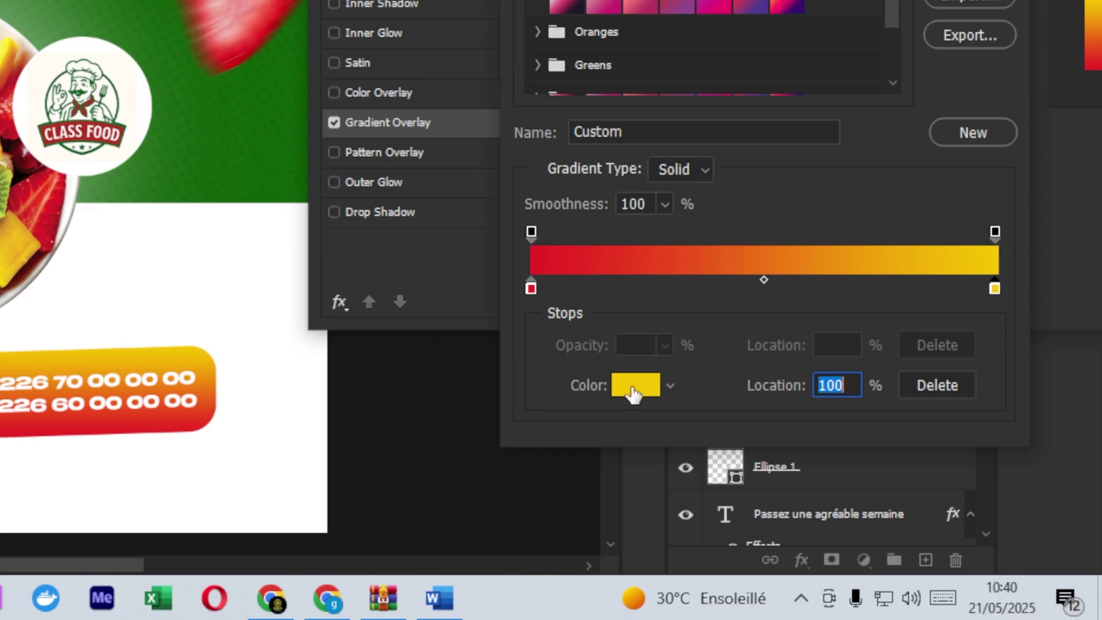
left_click(633, 385)
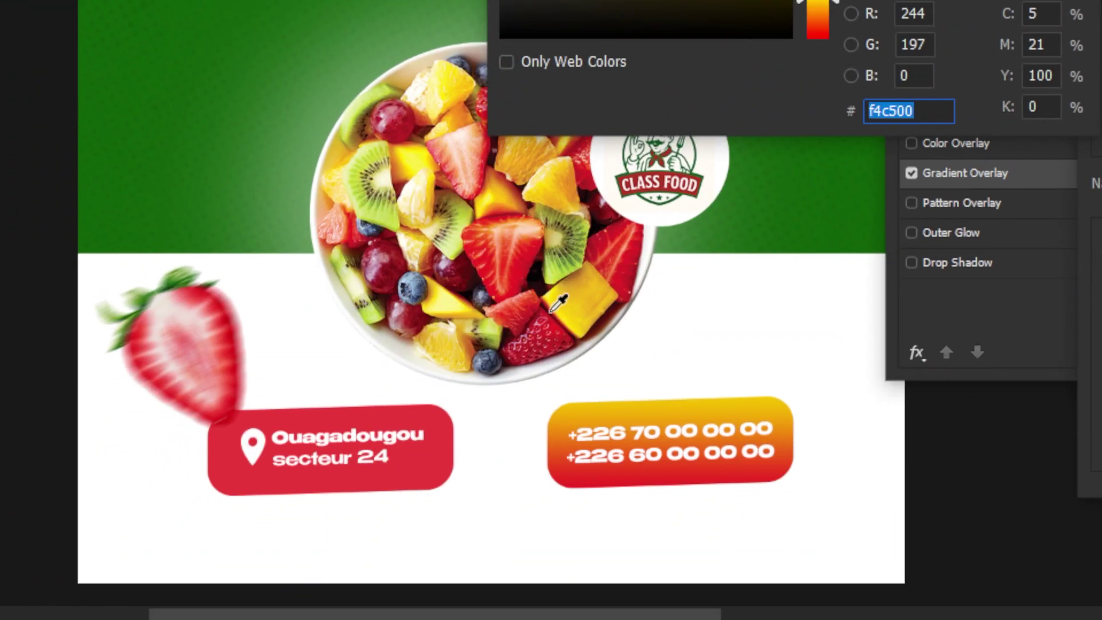
left_click(540, 317)
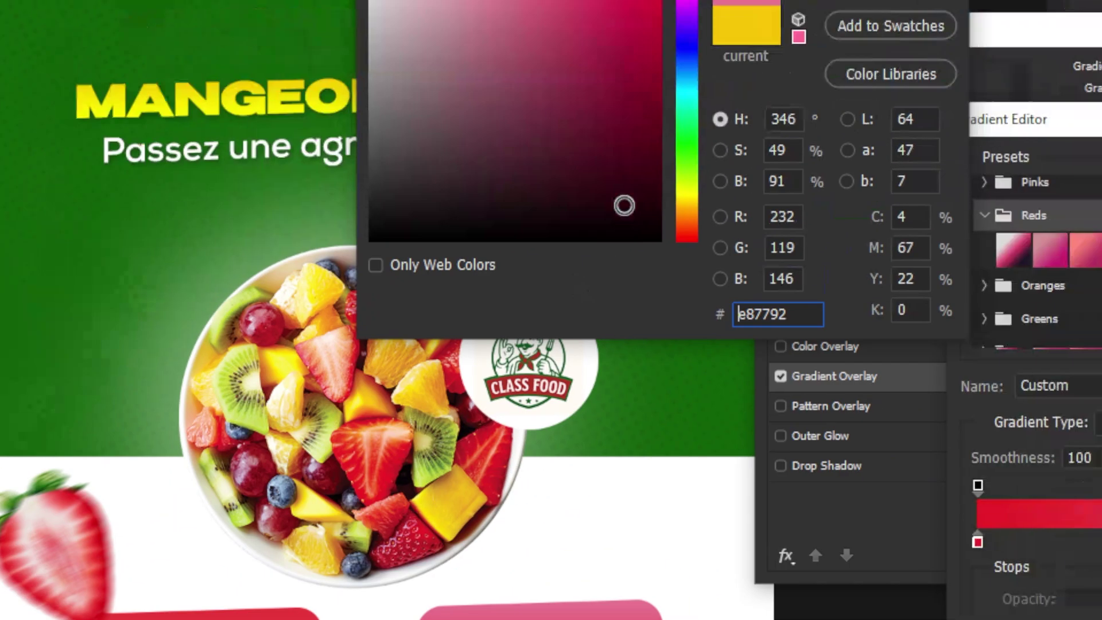
left_click(549, 309)
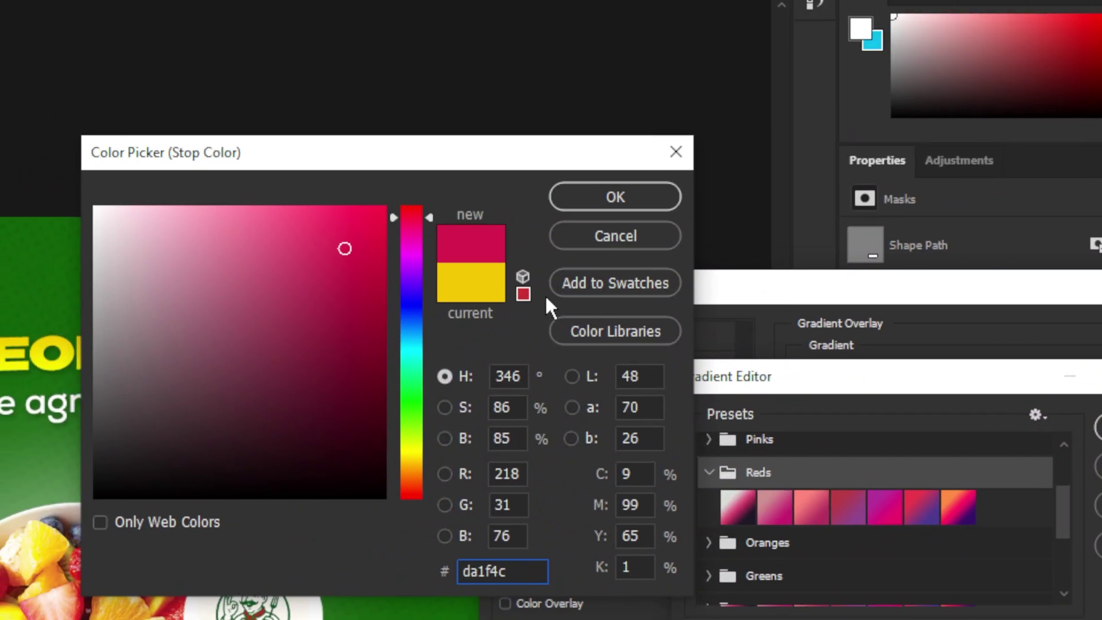
left_click(591, 200)
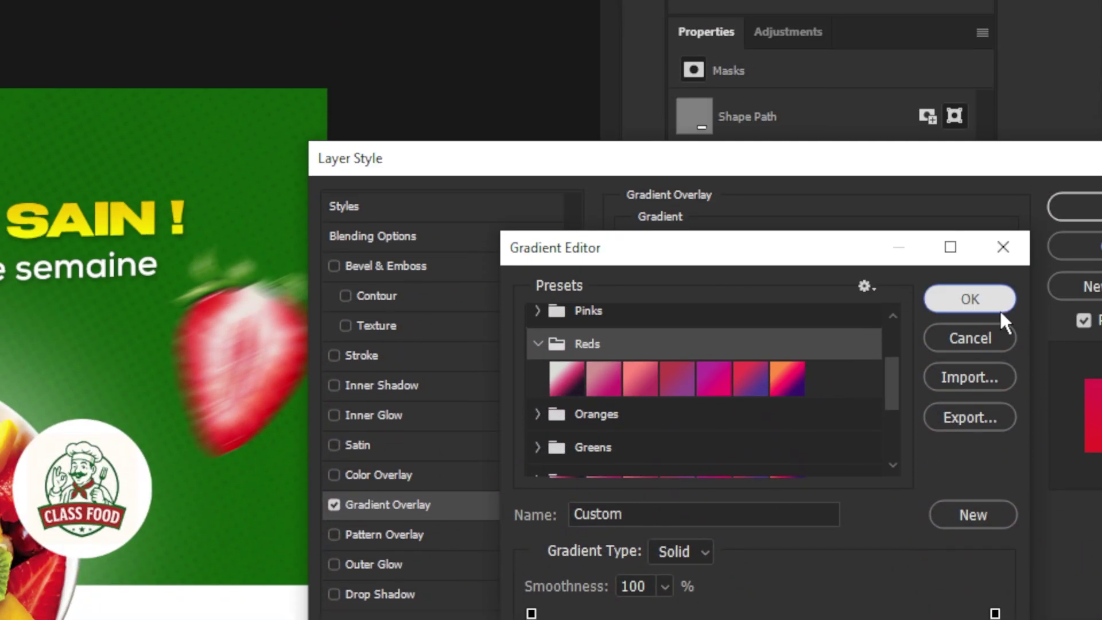
left_click(1000, 308)
left_click(1073, 208)
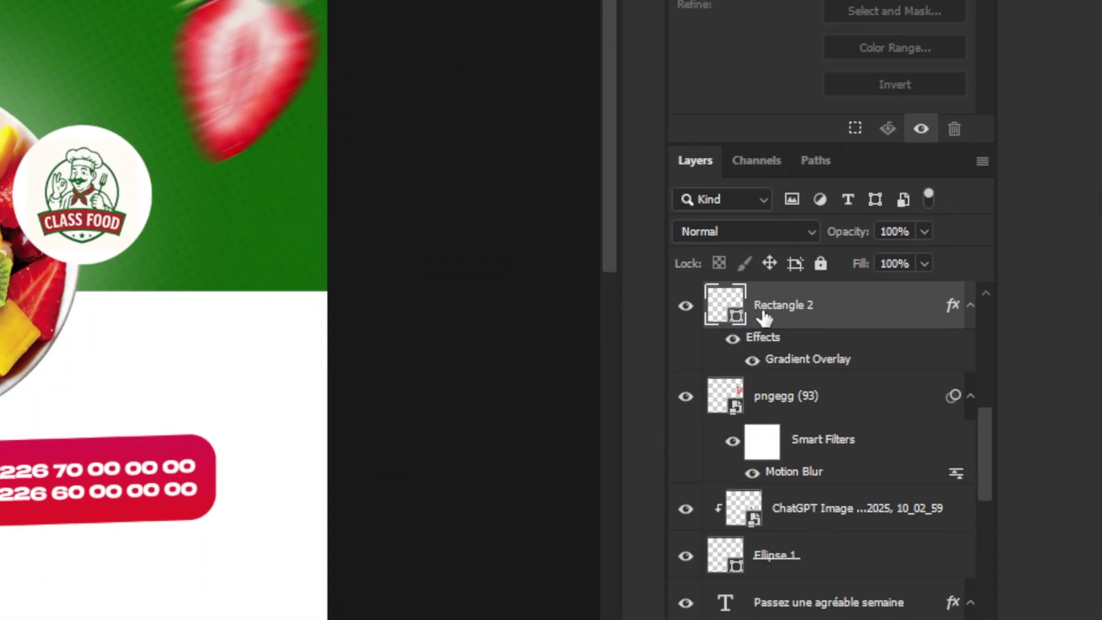
Copy the phone-number rectangle's layer style and paste it onto the Ouagadougou address rectangle
right_click(852, 310)
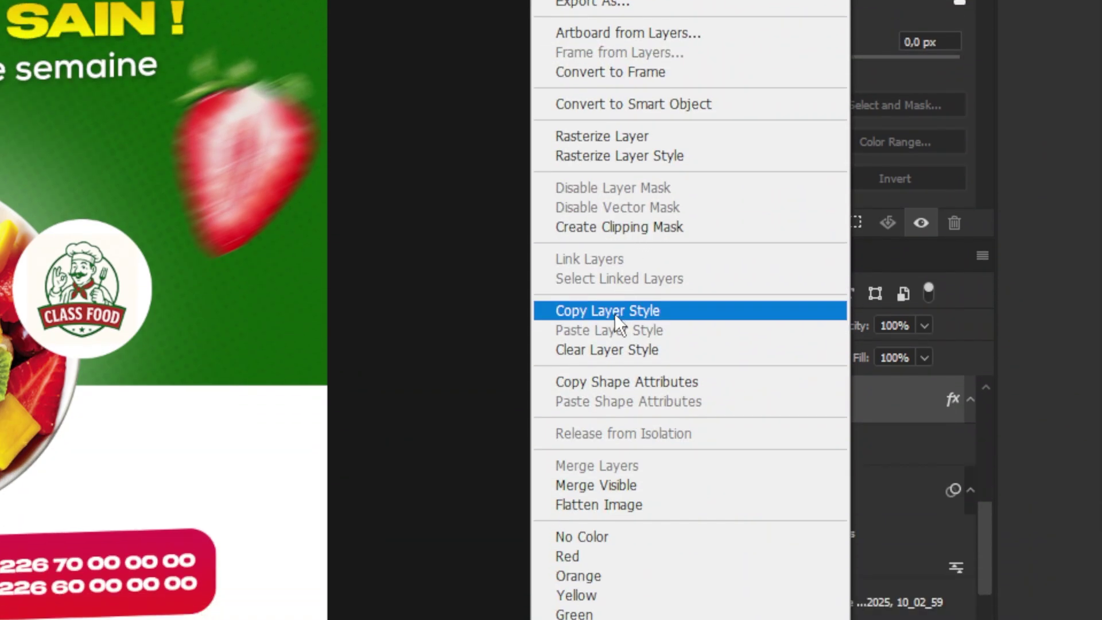
left_click(612, 311)
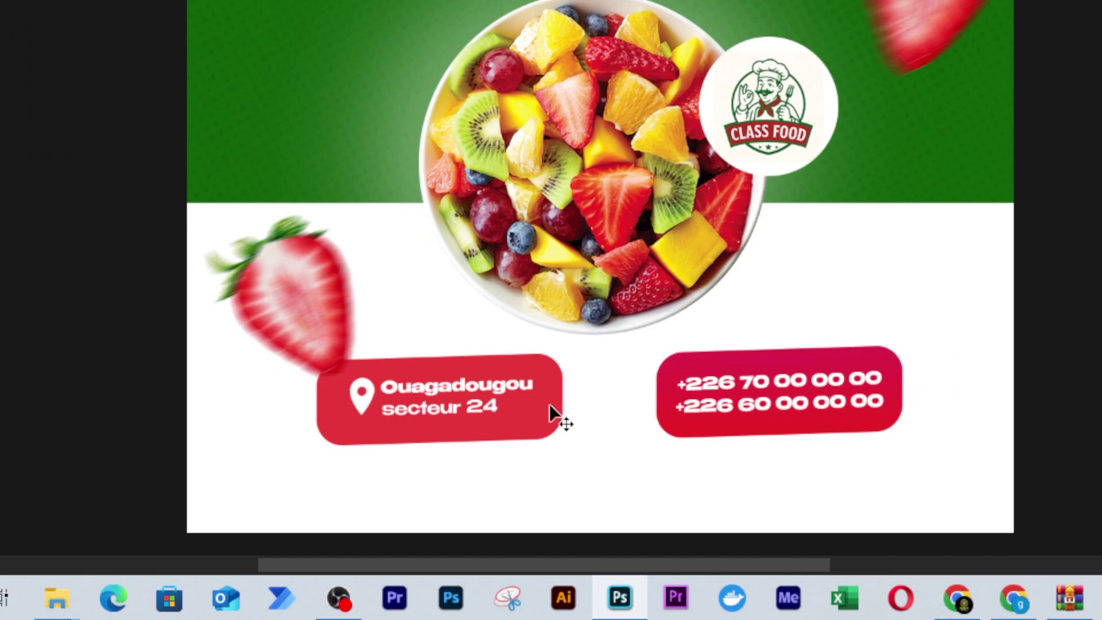
left_click(549, 401, "ctrl")
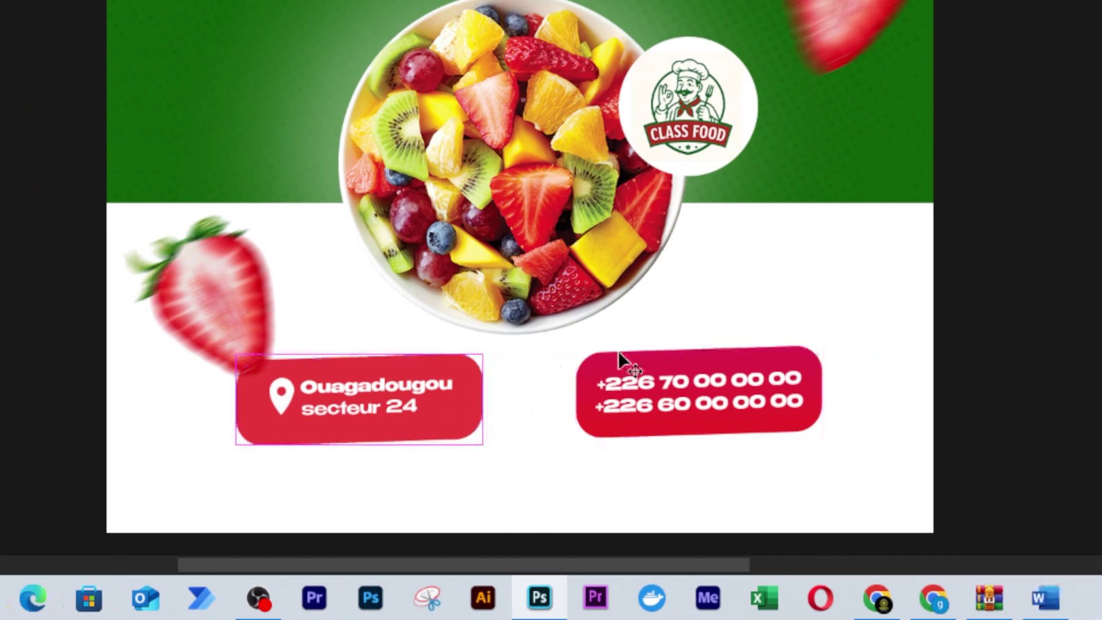
right_click(803, 311)
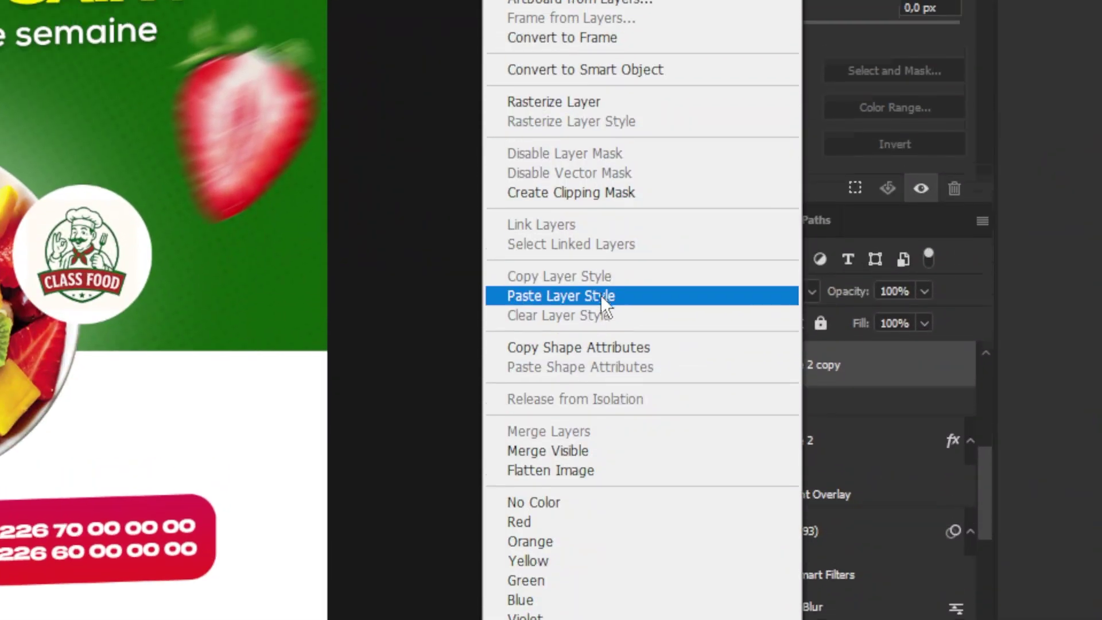
left_click(608, 241)
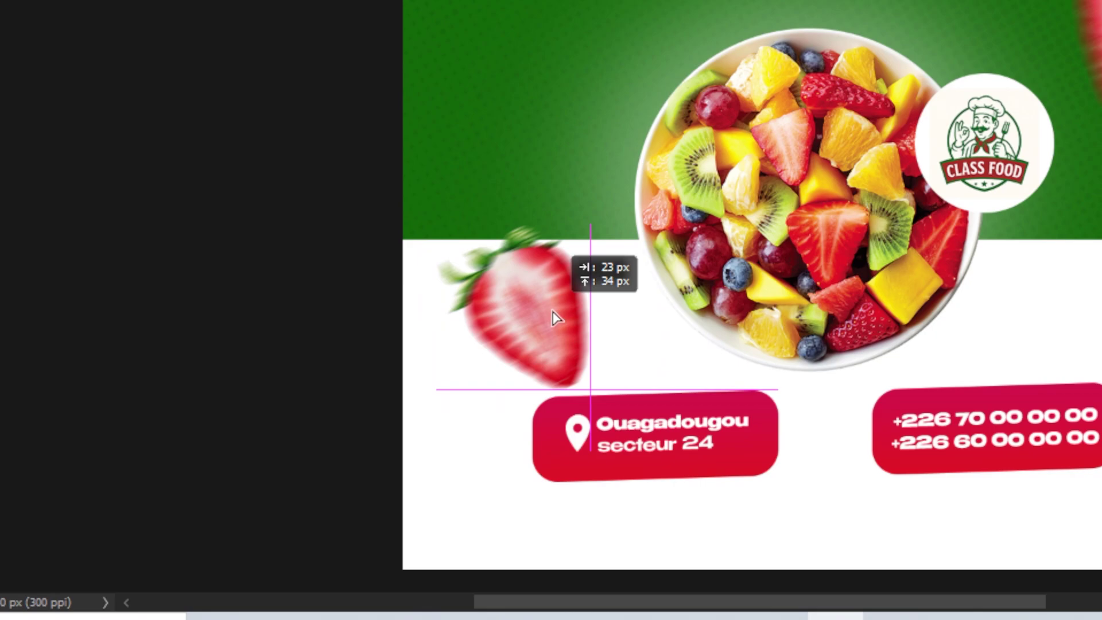
Move the blurred strawberry beside the fruit bowl so it sits clear above the Ouagadougou rectangle
left_click_drag(552, 312, 558, 299)
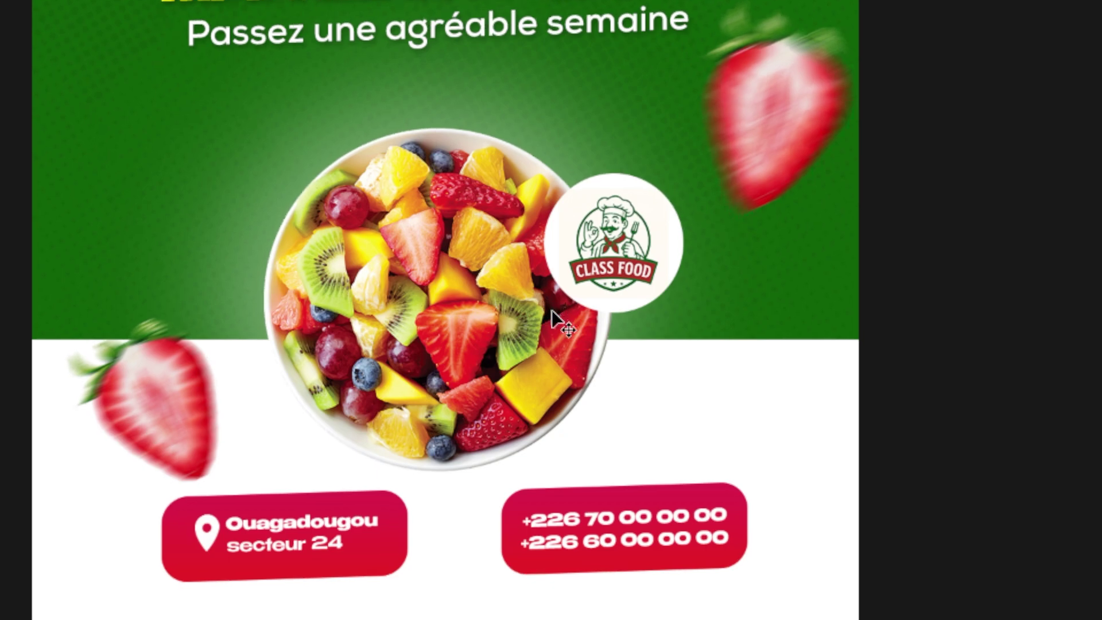
scroll(551, 312, "down", 3)
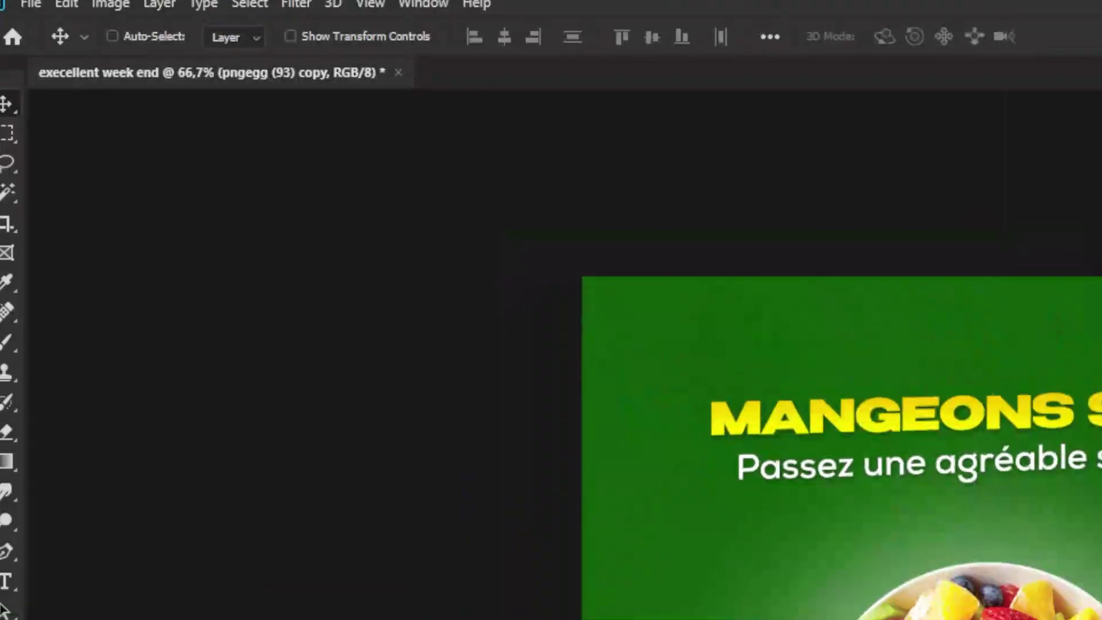
Start saving the document under a chosen location on the computer and open the "video camera" folder on New Volume (D:)
left_click(50, 13)
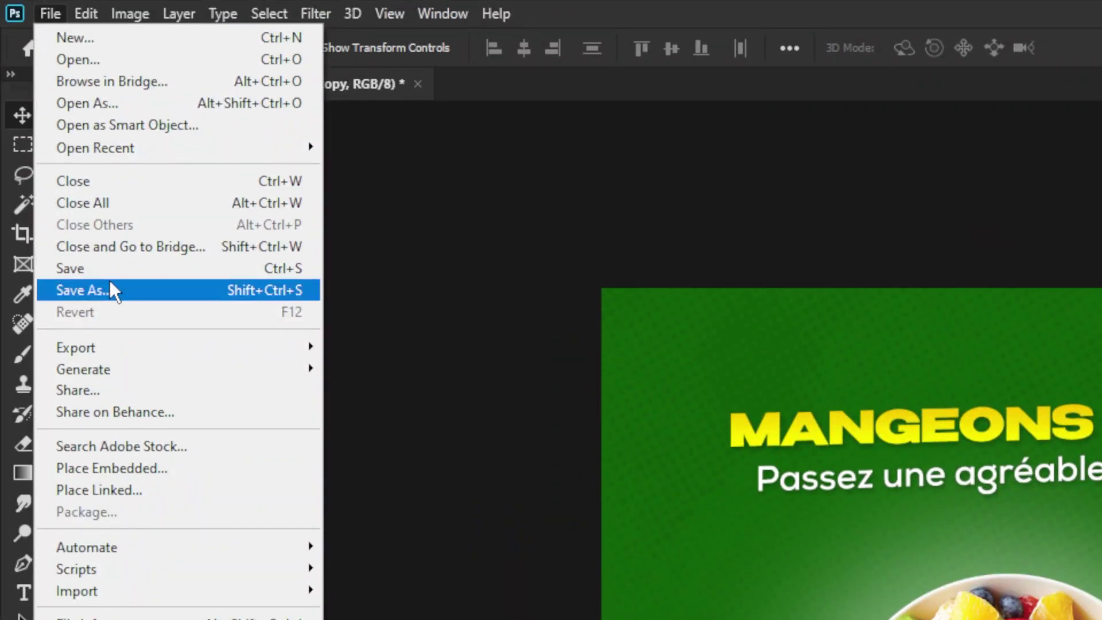
left_click(109, 288)
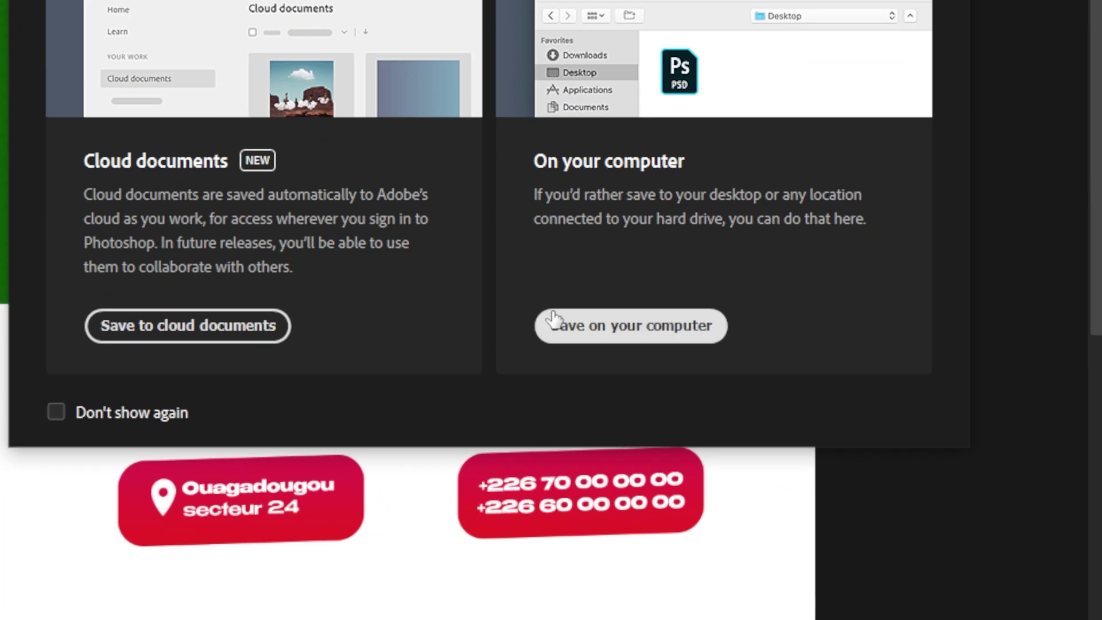
left_click(554, 318)
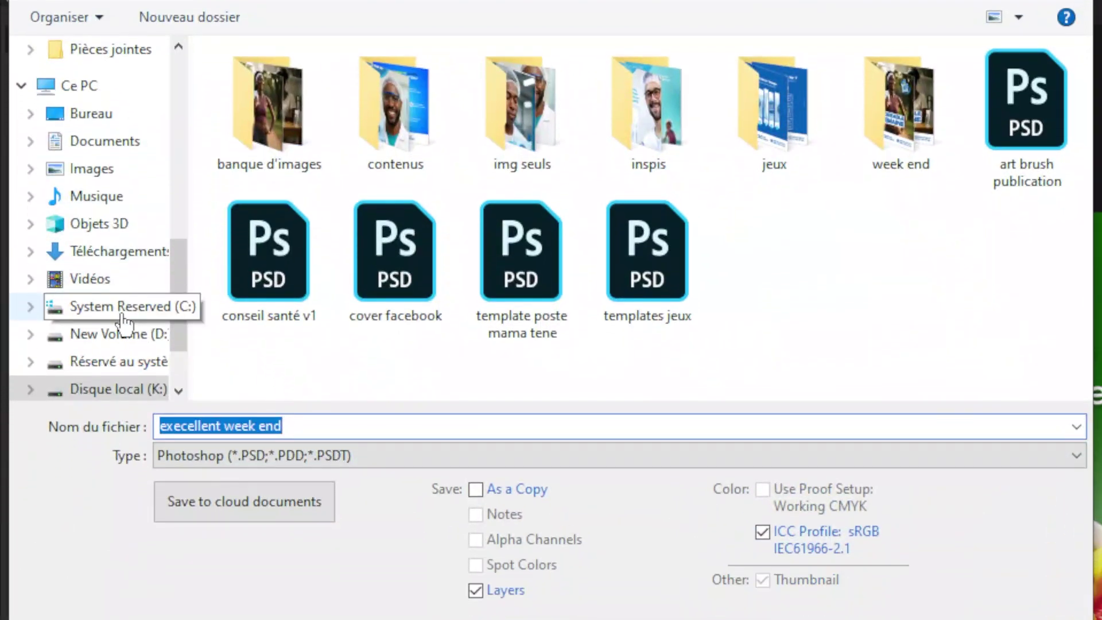
scroll(101, 386, "down", 1)
left_click(118, 396)
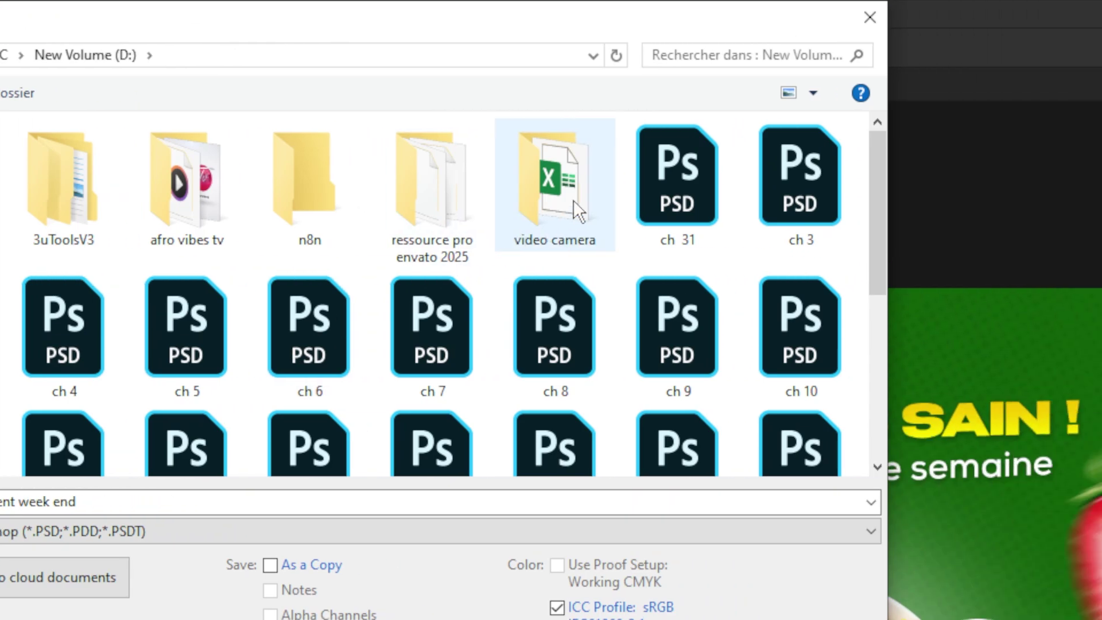
double_click(761, 109)
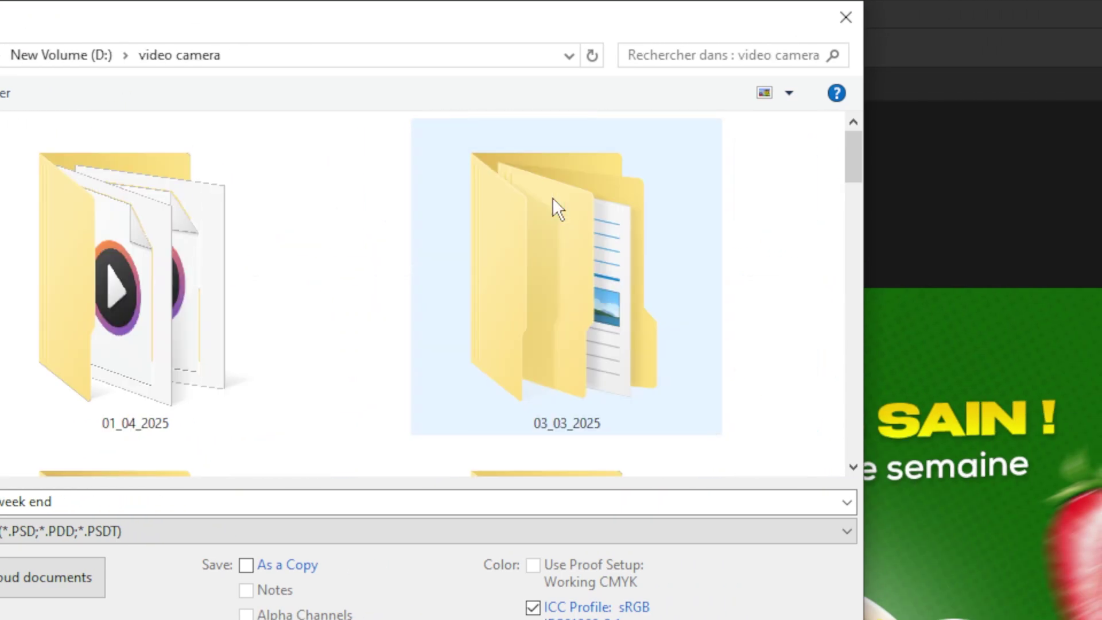
Save the poster as "execellent week end" in PSD format in yt > video debutant, with layers and Maximize Compatibility kept on
scroll(550, 273, "down", 10)
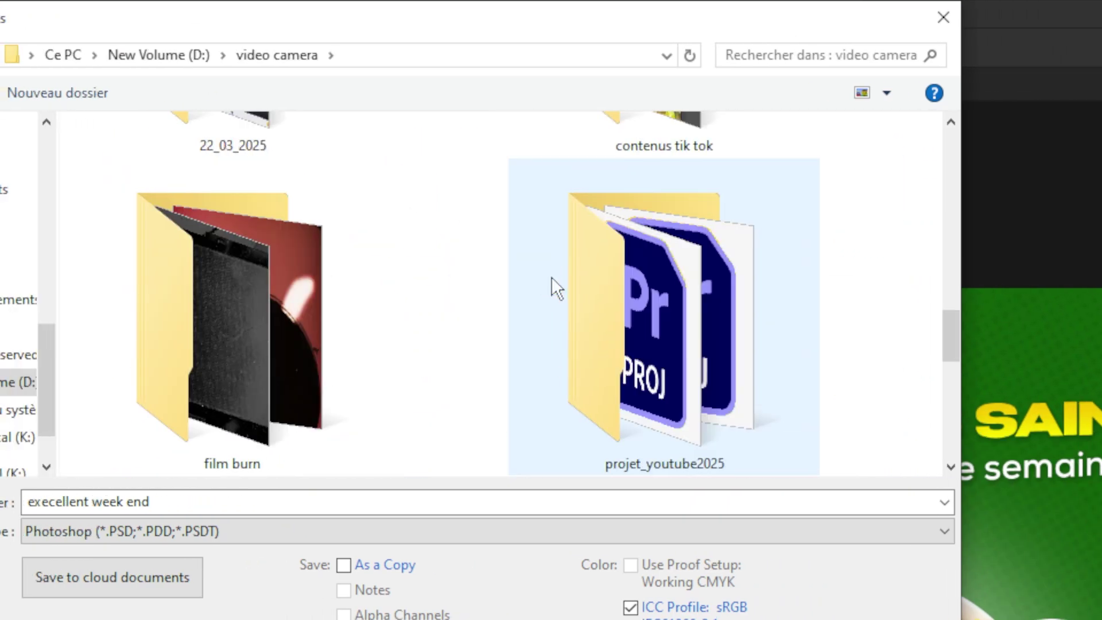
scroll(551, 276, "down", 5)
scroll(551, 276, "up", 2)
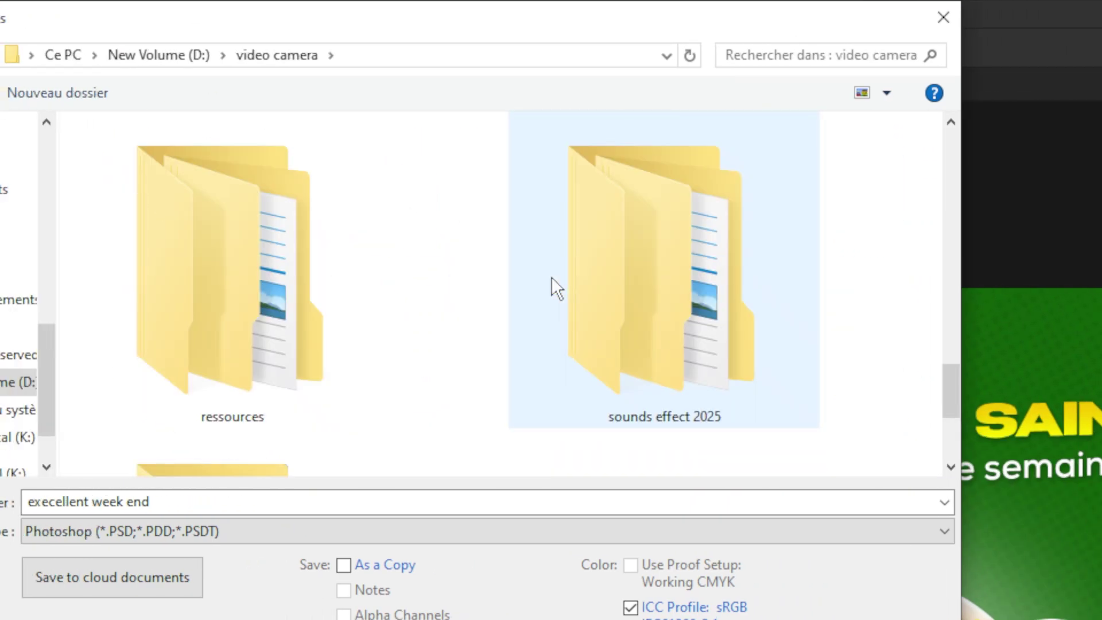
scroll(551, 279, "up", 3)
scroll(551, 279, "down", 2)
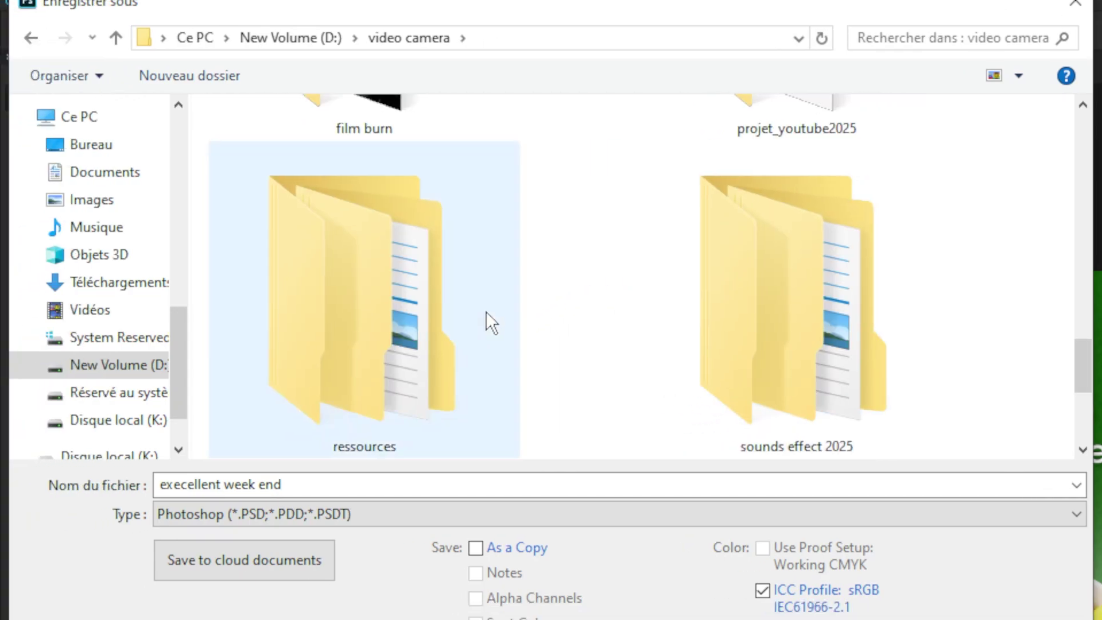
scroll(391, 299, "down", 2)
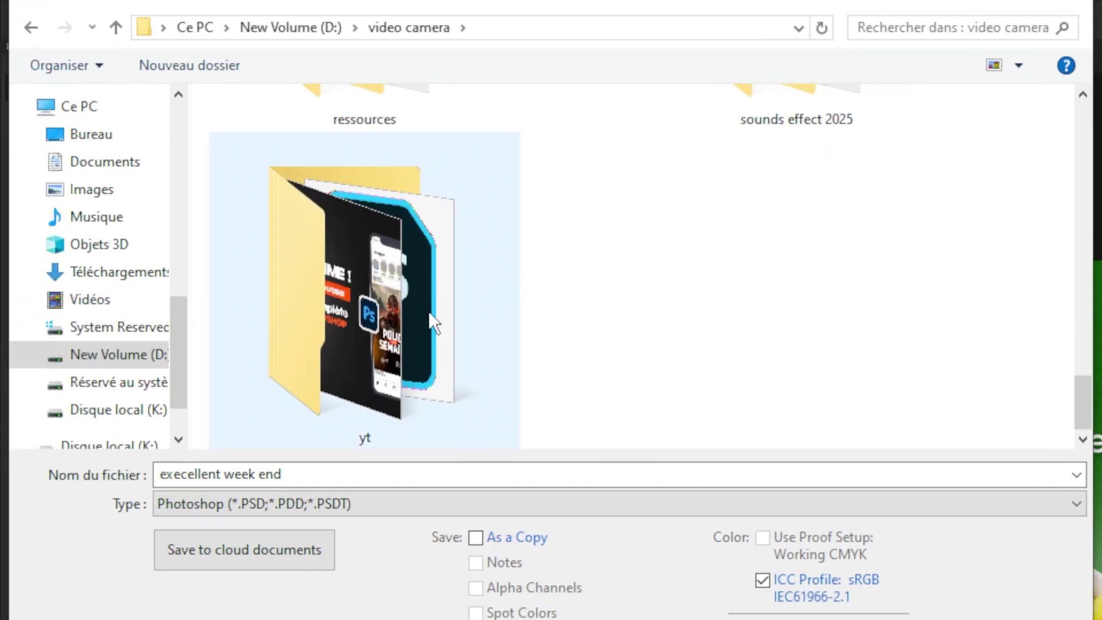
double_click(433, 328)
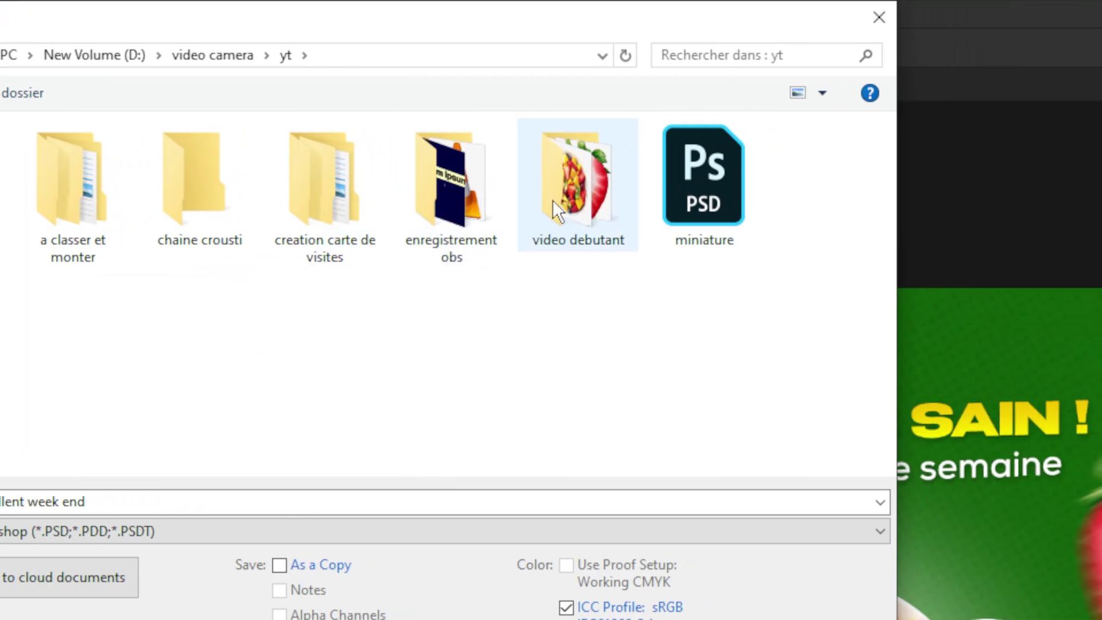
double_click(552, 199)
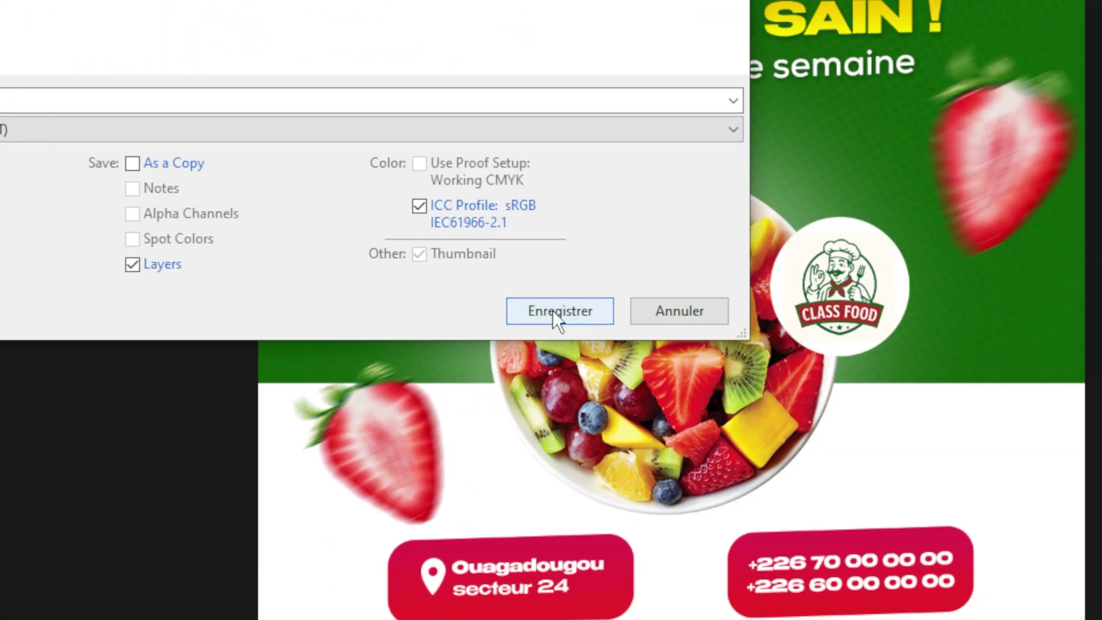
left_click(559, 310)
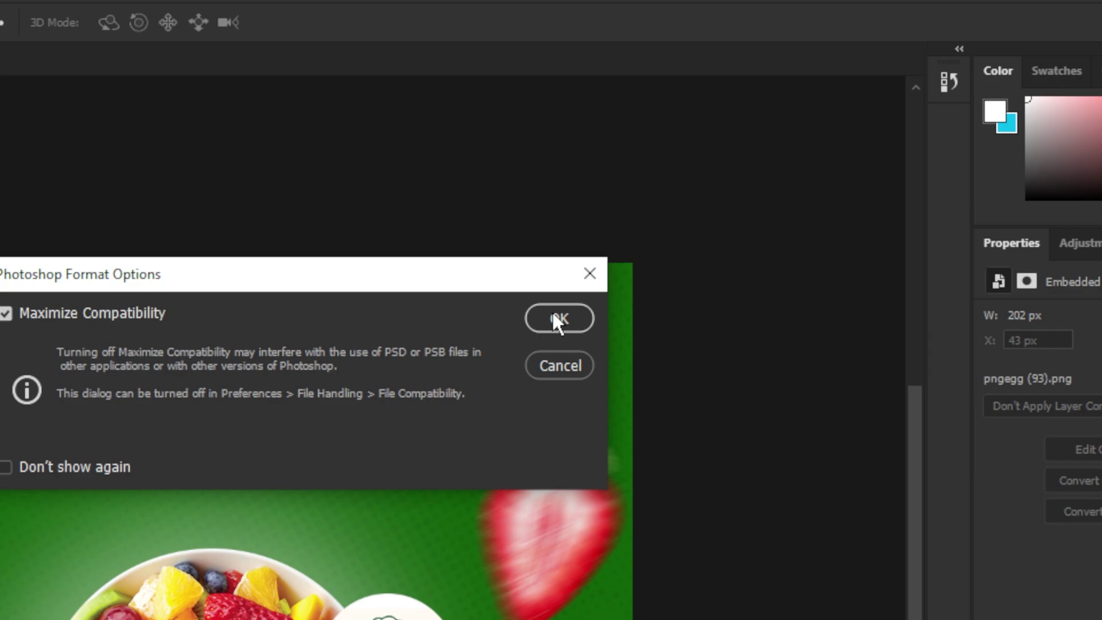
left_click(654, 247)
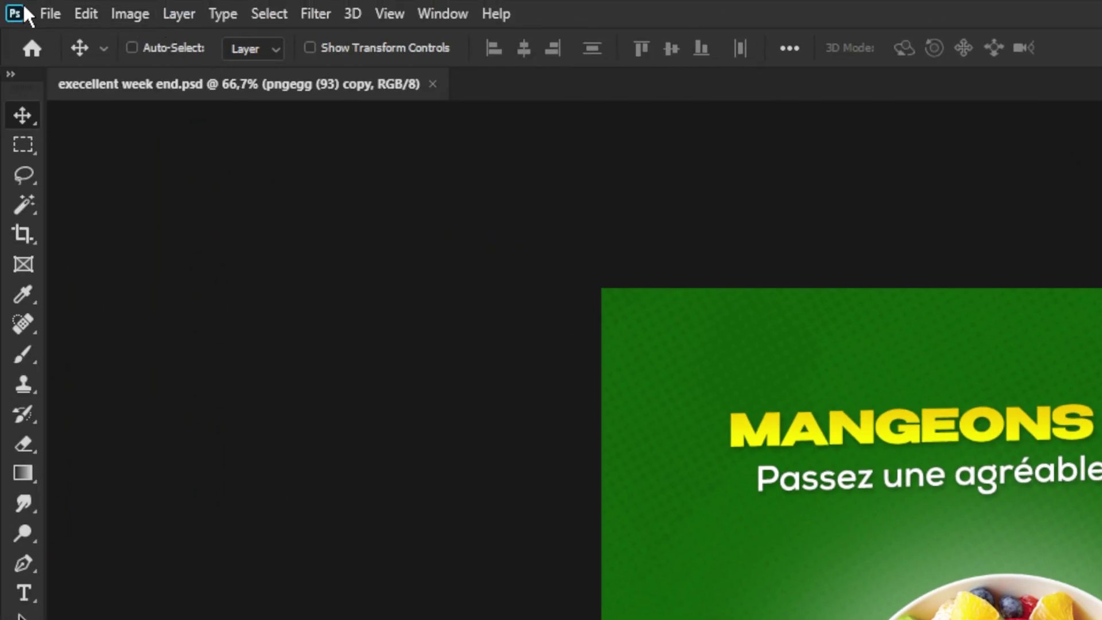
Export the poster with Save for Web (Legacy) at 1080 × 1080 px and 60 quality, and save the image file
left_click(46, 14)
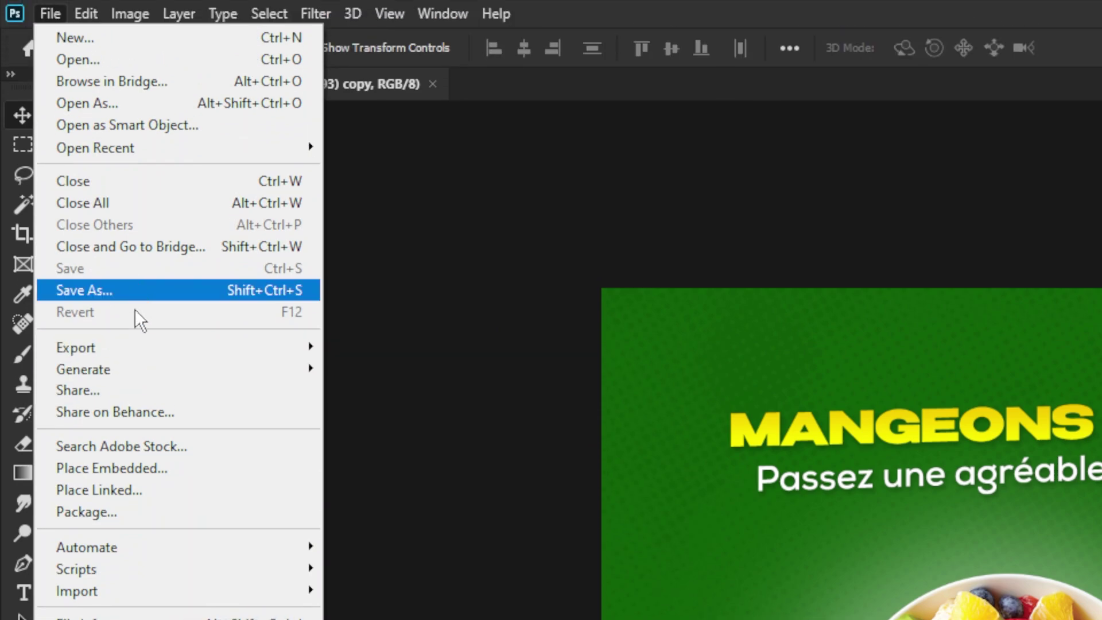
mouse_move(140, 348)
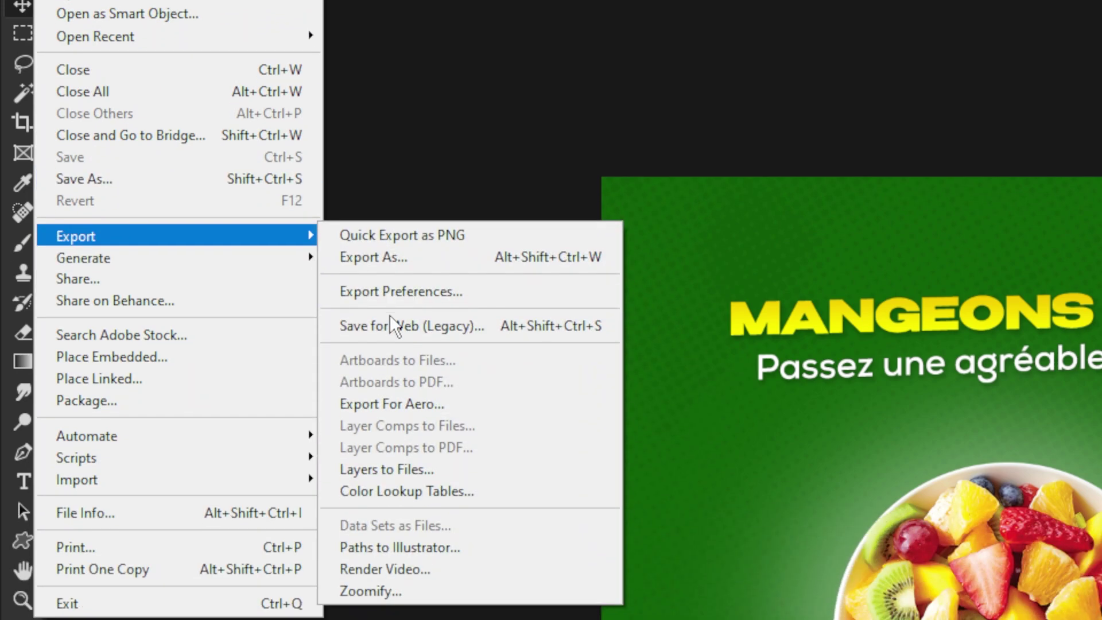
left_click(390, 319)
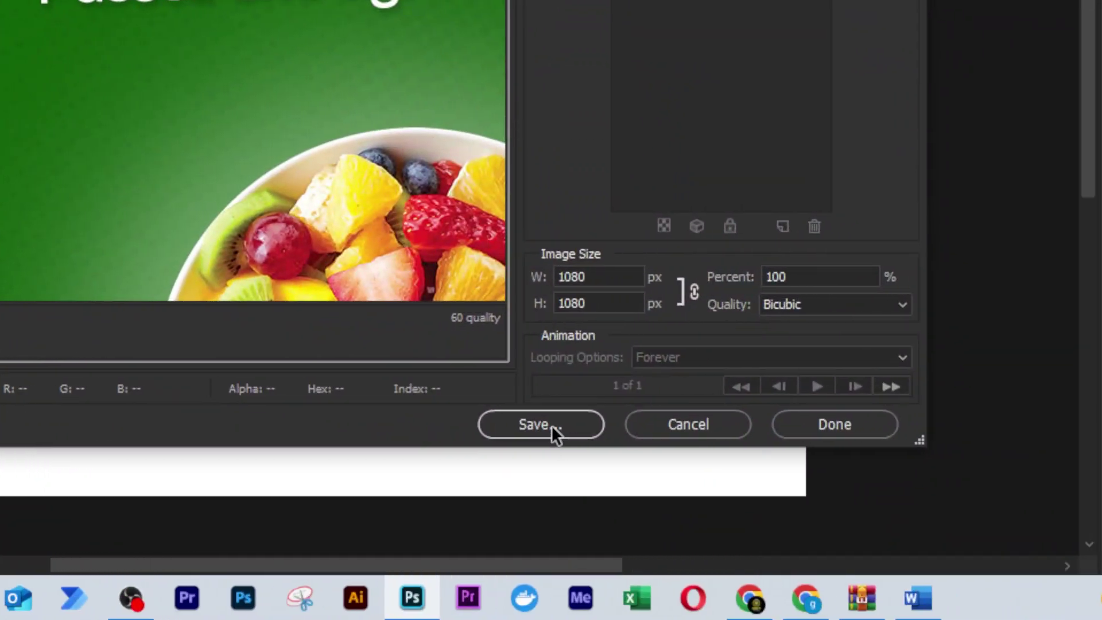
left_click(551, 433)
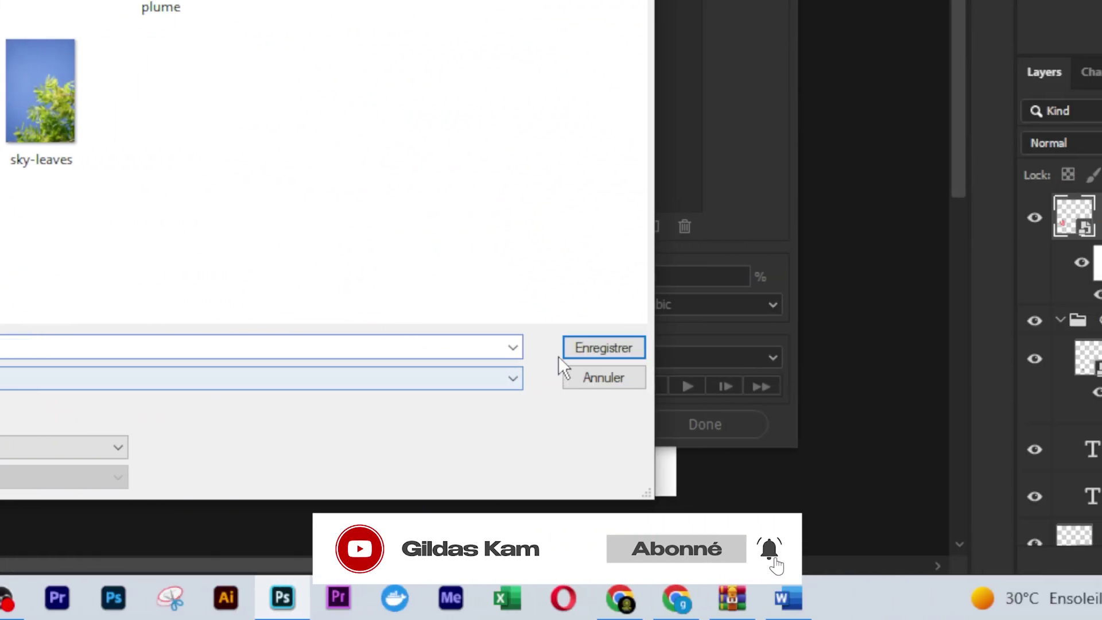
left_click(553, 347)
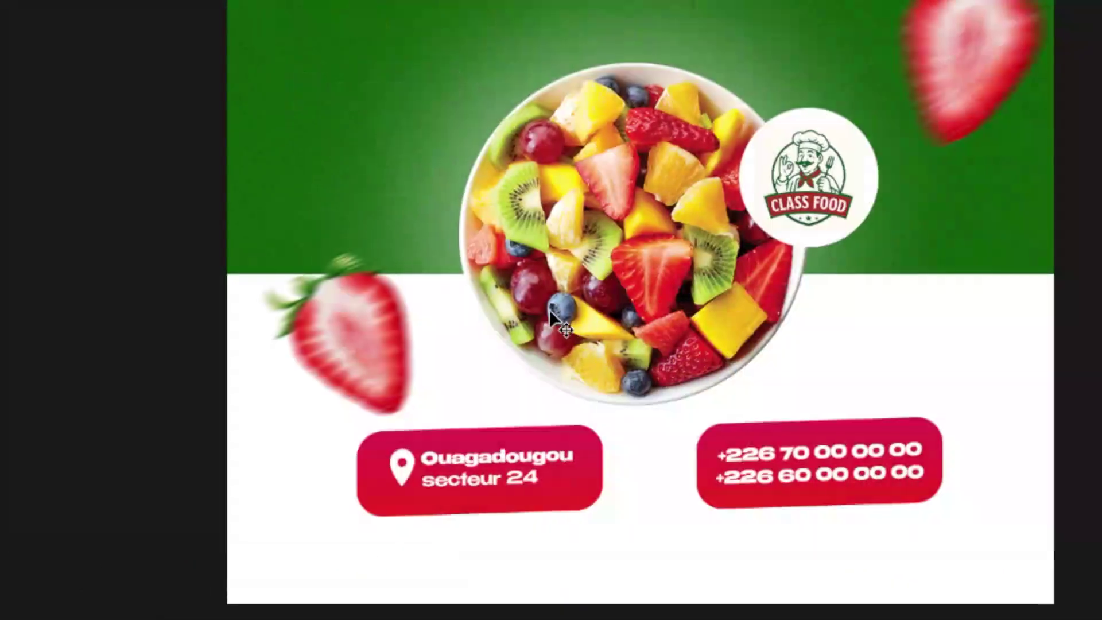
key("alt+Tab")
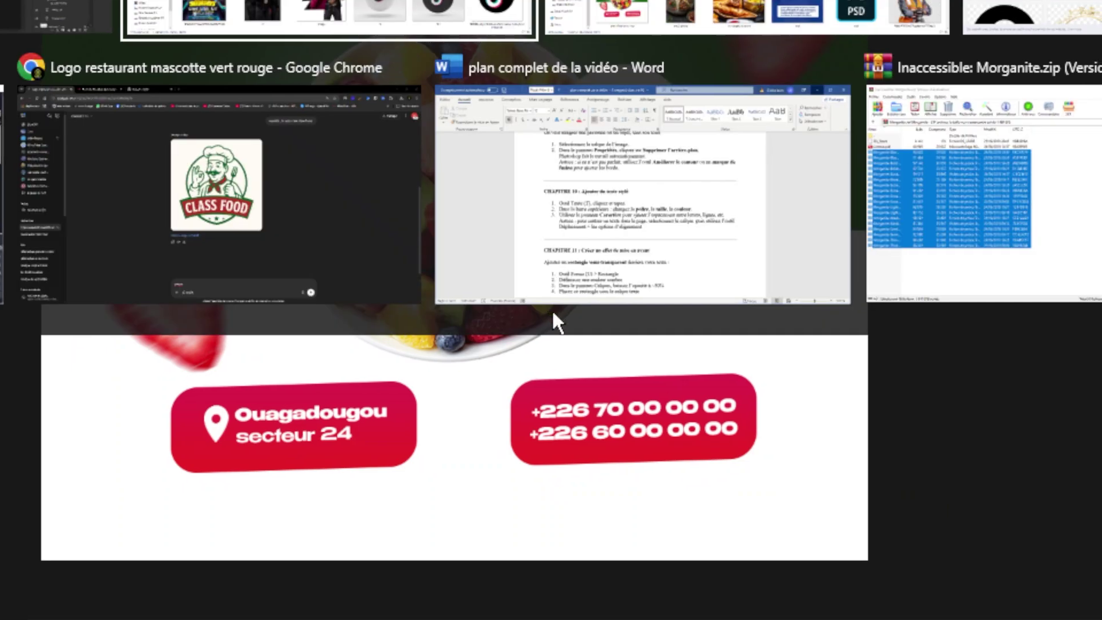
key("alt+Tab")
key("alt+Tab")
key("alt+Tab")
key("Escape")
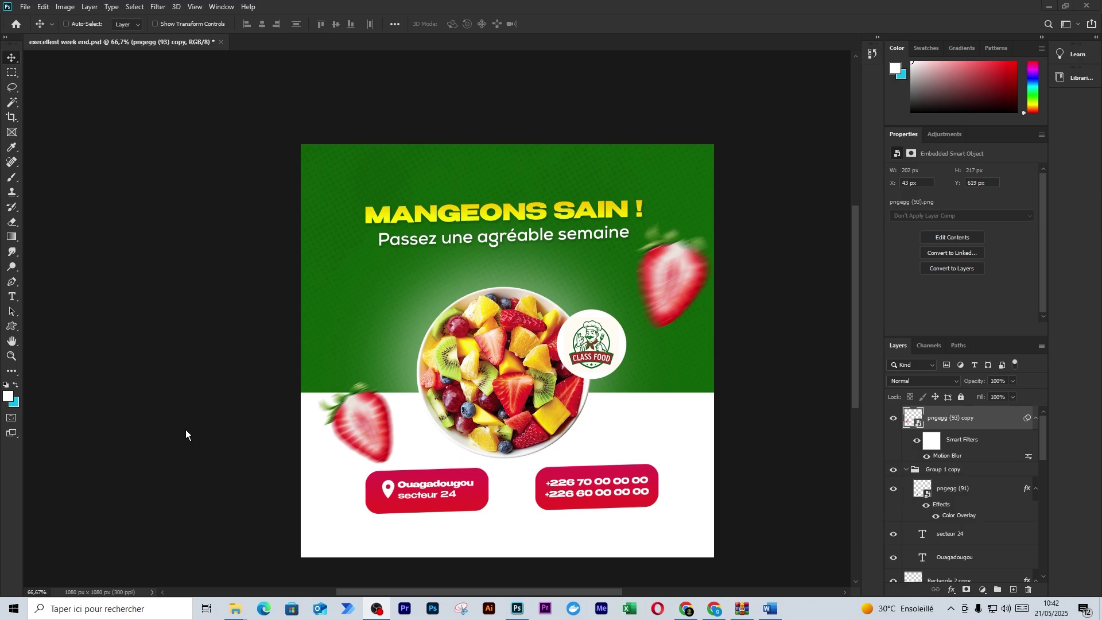
Move the strawberry above the Ouagadougou rectangle straight up to Y 489 px, across the green-and-white boundary
left_click_drag(378, 424, 377, 378)
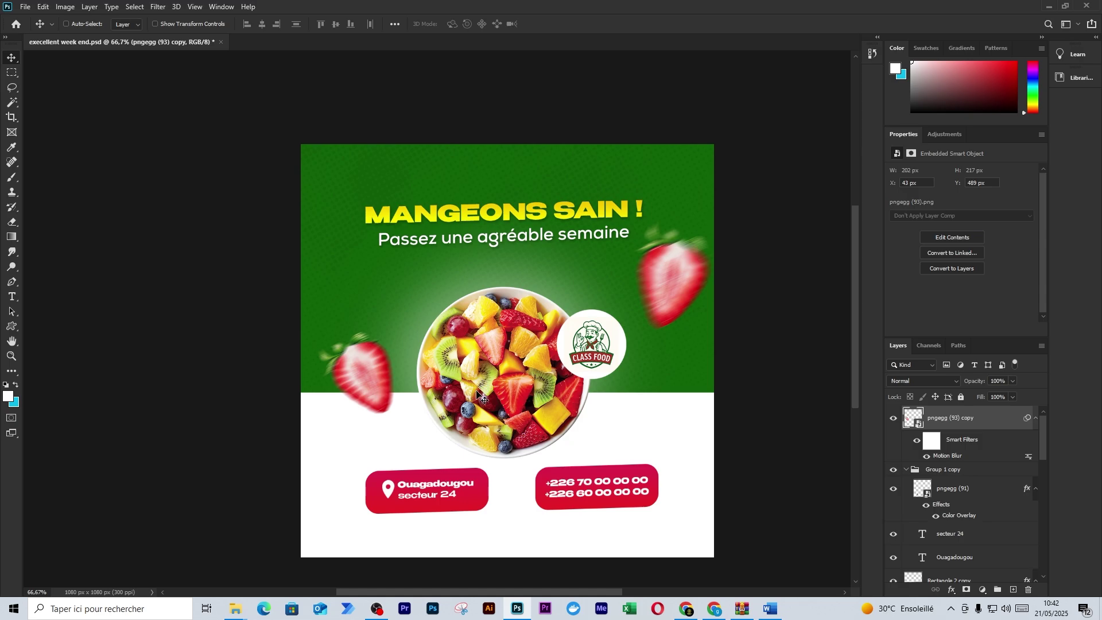
key("alt+Tab")
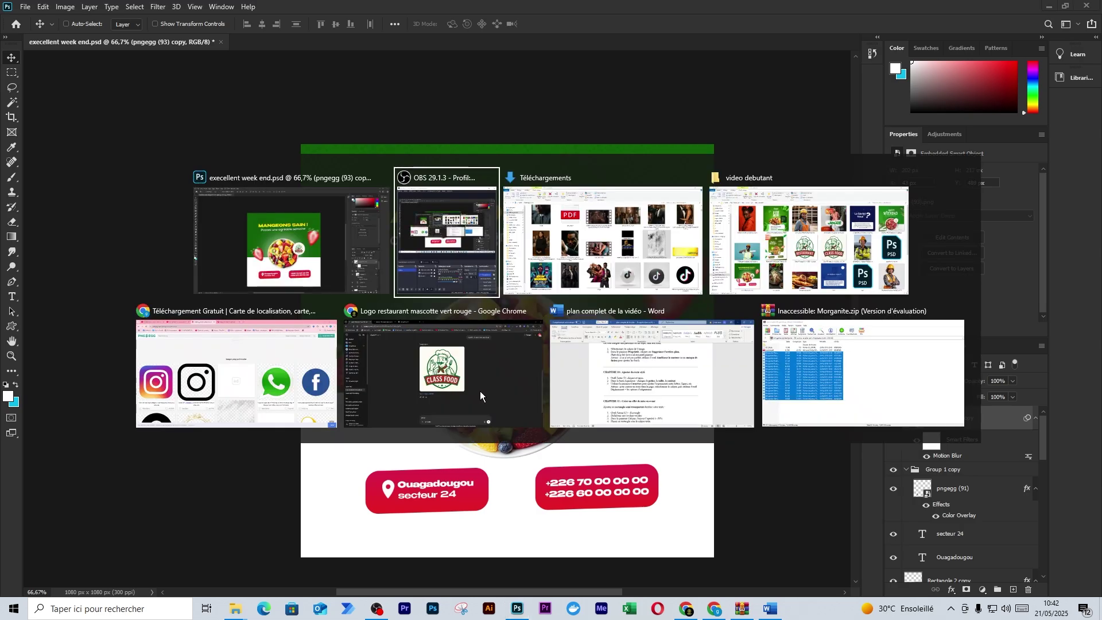